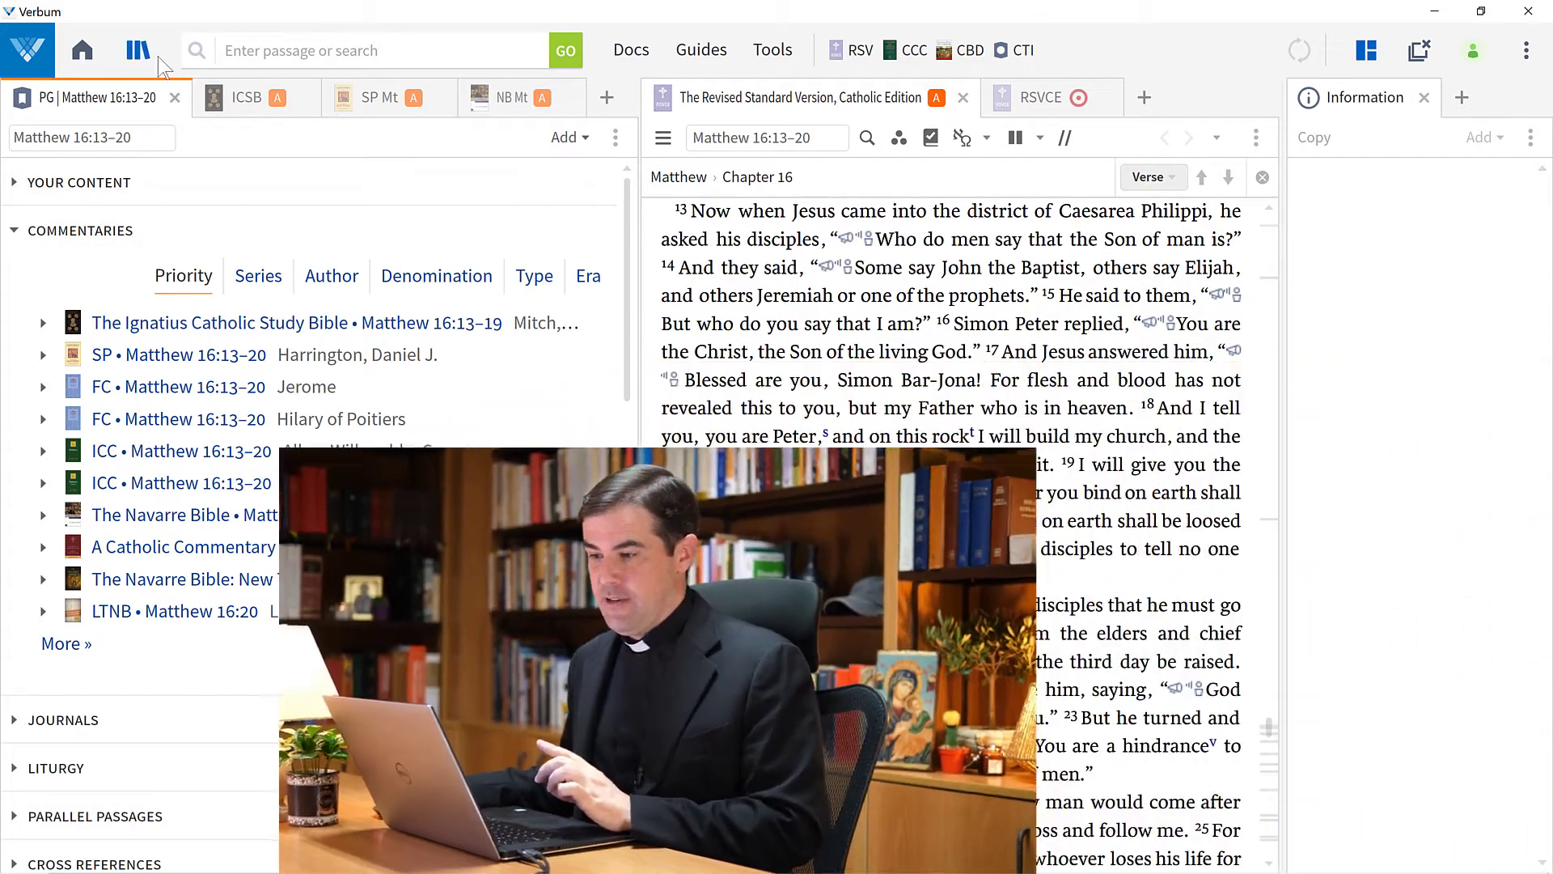
Check the library's preferred resources list, then return to the Passage Guide
{"action": "left_click", "coordinate": [160, 64]}
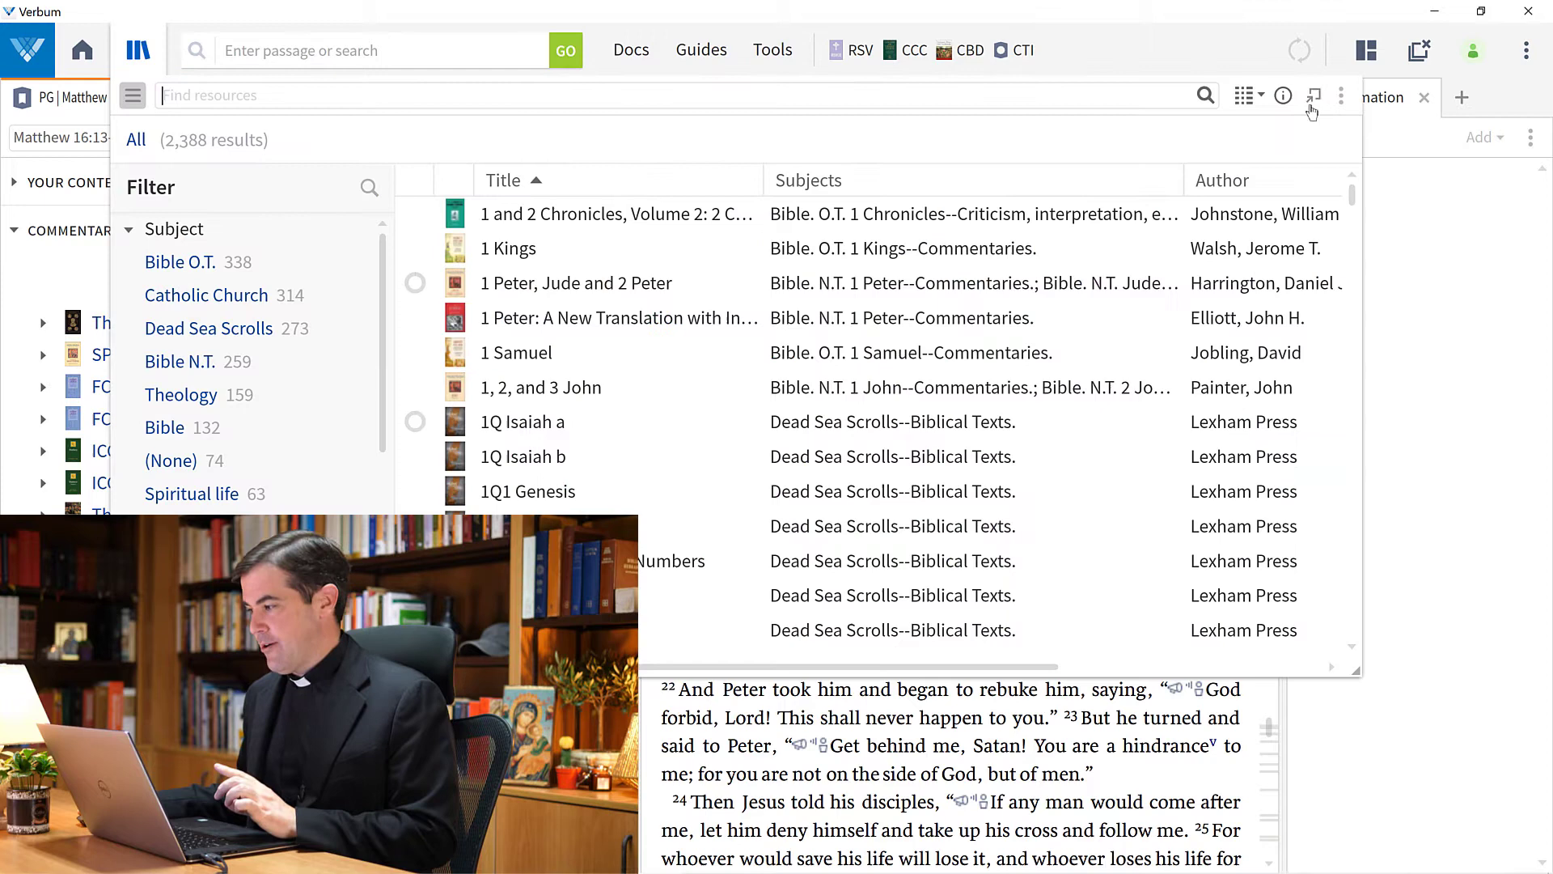
{"action": "left_click", "coordinate": [1341, 96]}
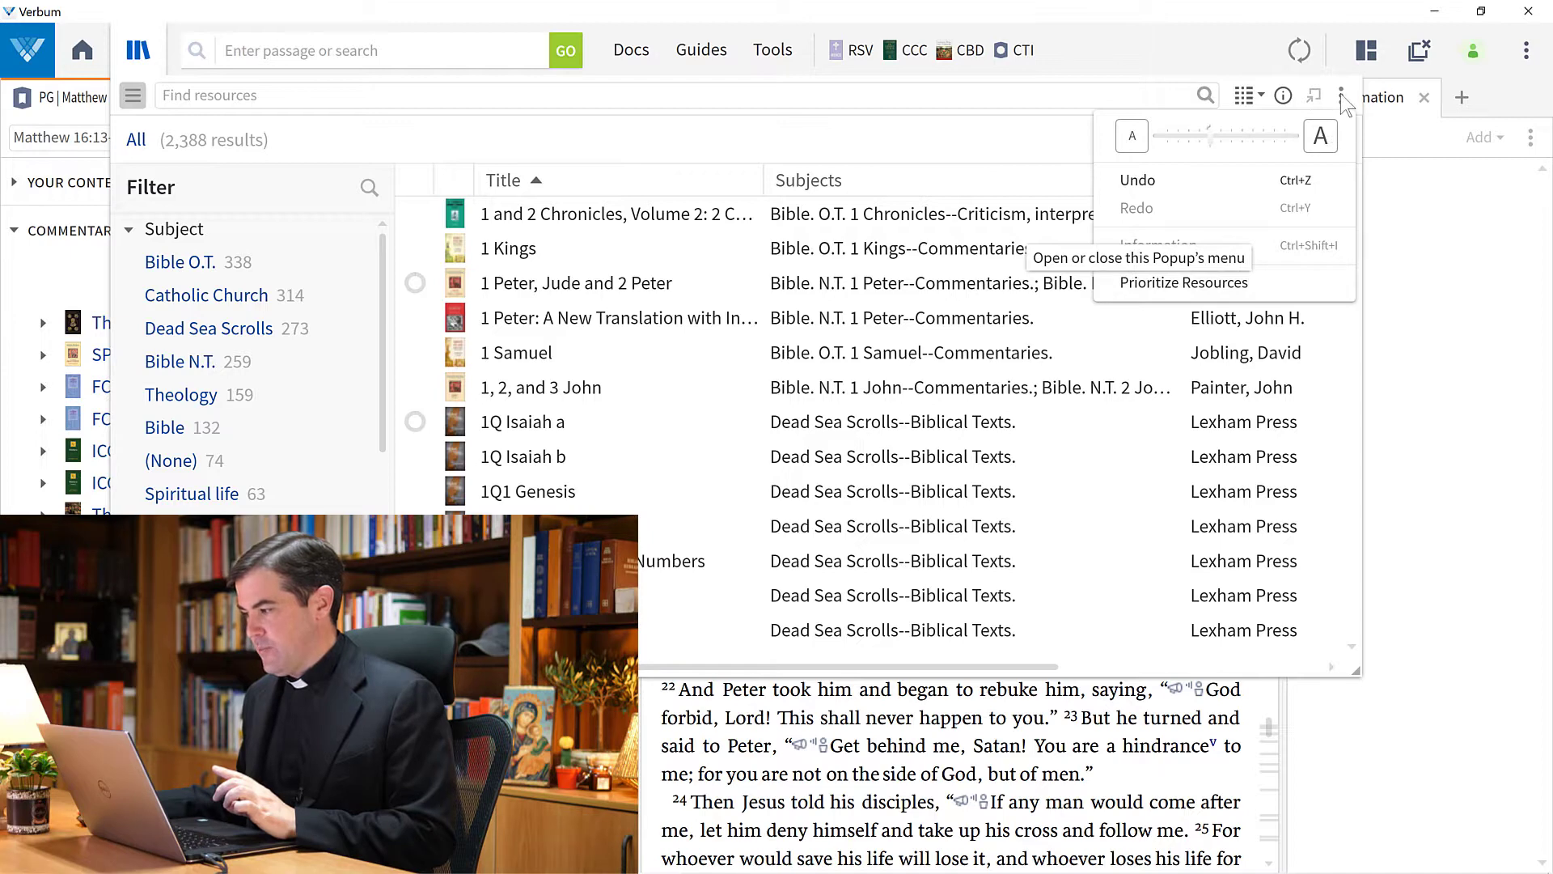
{"action": "left_click", "coordinate": [1220, 288]}
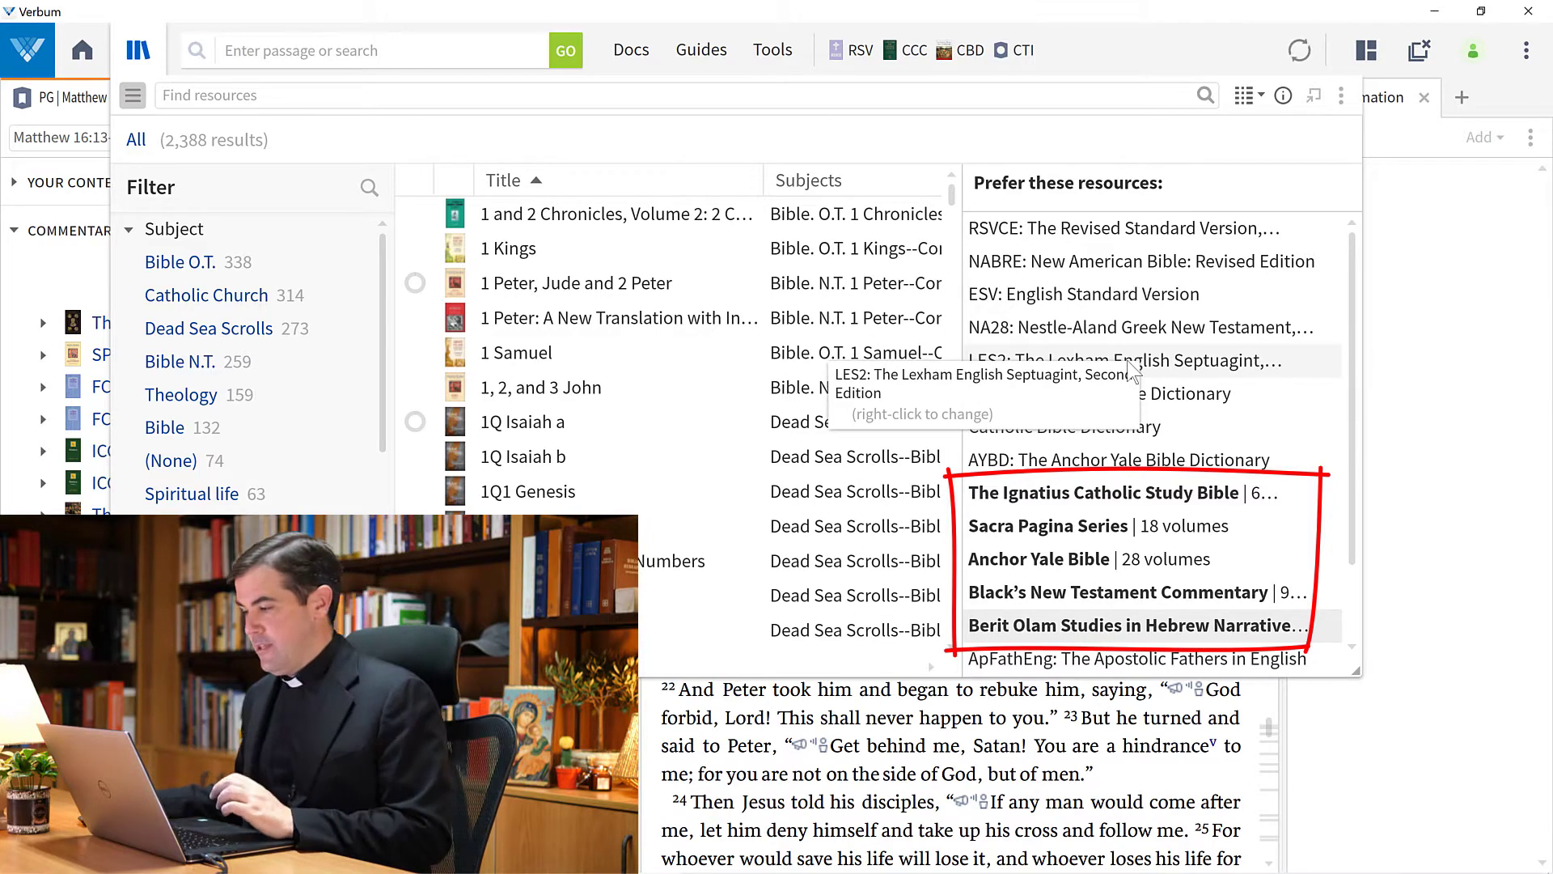
{"action": "left_click", "coordinate": [132, 58]}
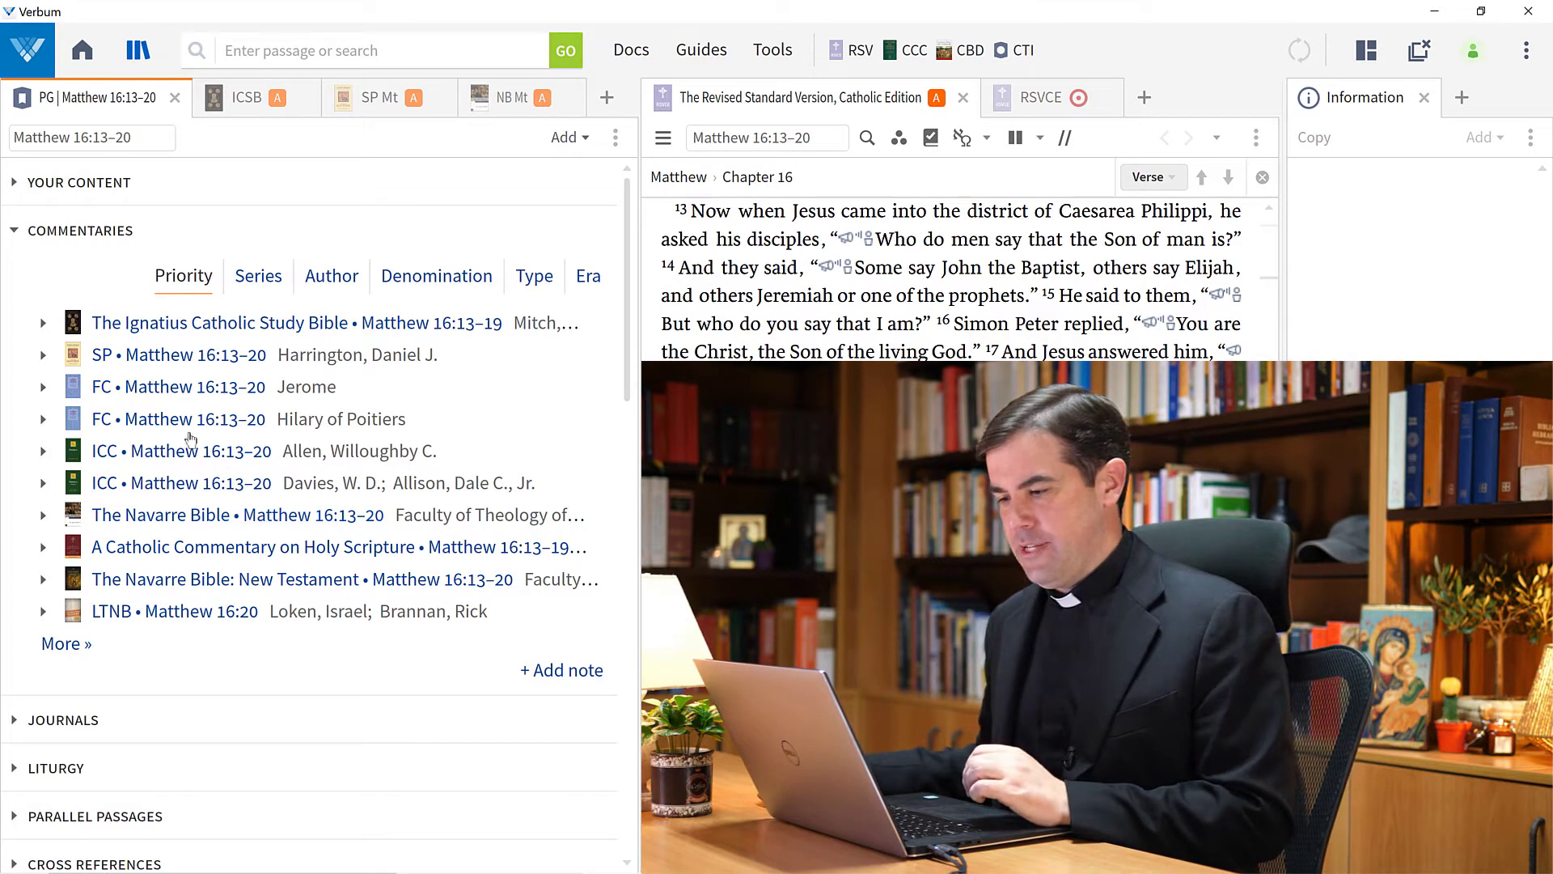
Try grouping the commentaries by series, author, denomination and type, expanding Allison and Exegetical
{"action": "left_click", "coordinate": [274, 285]}
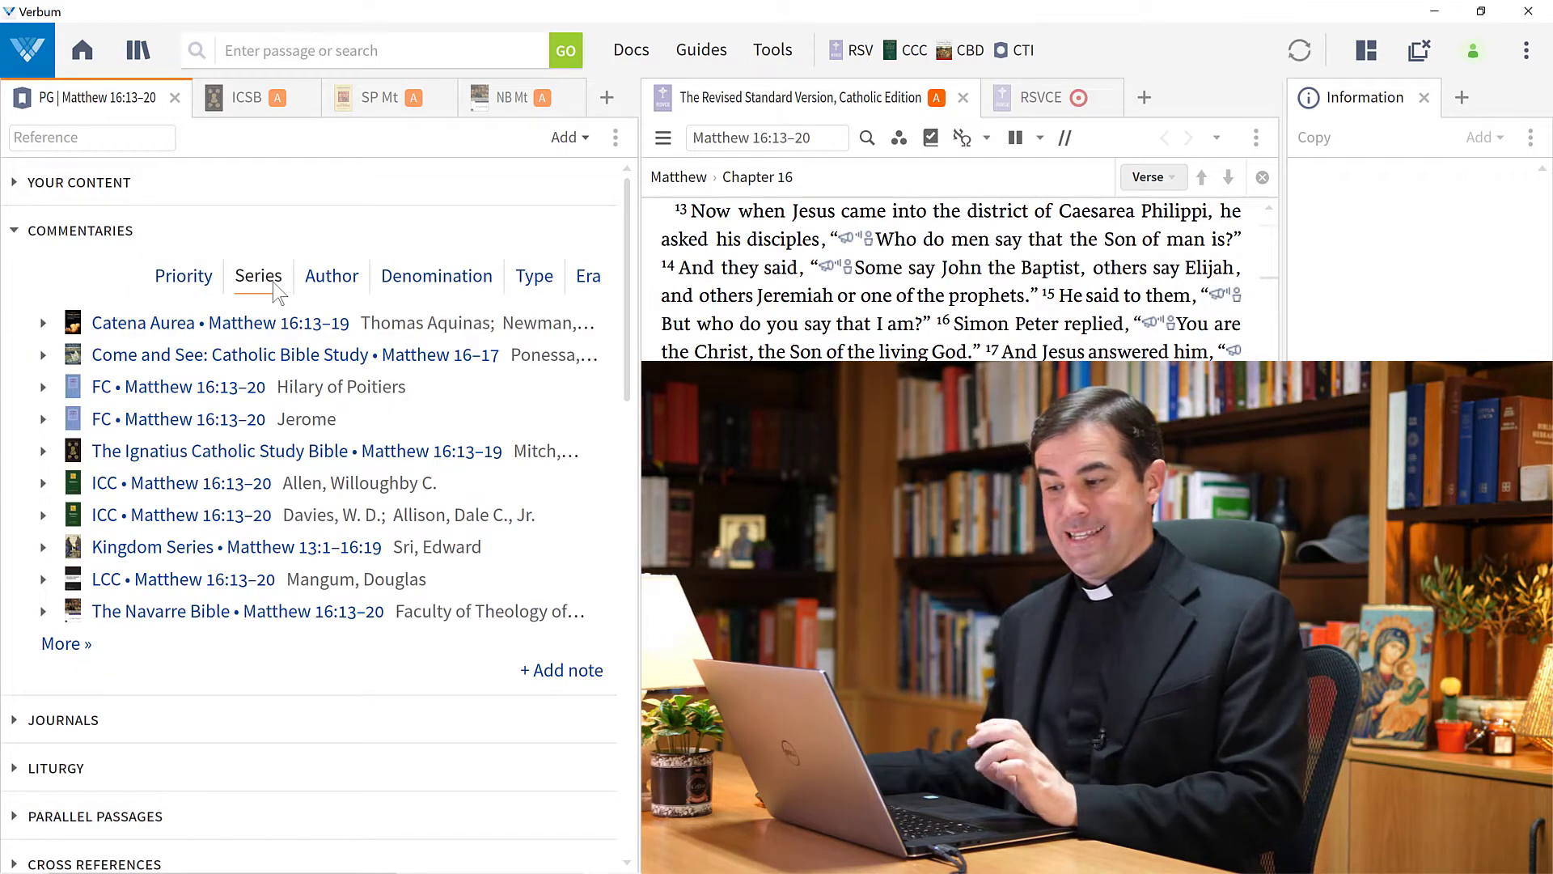
{"action": "left_click", "coordinate": [336, 283]}
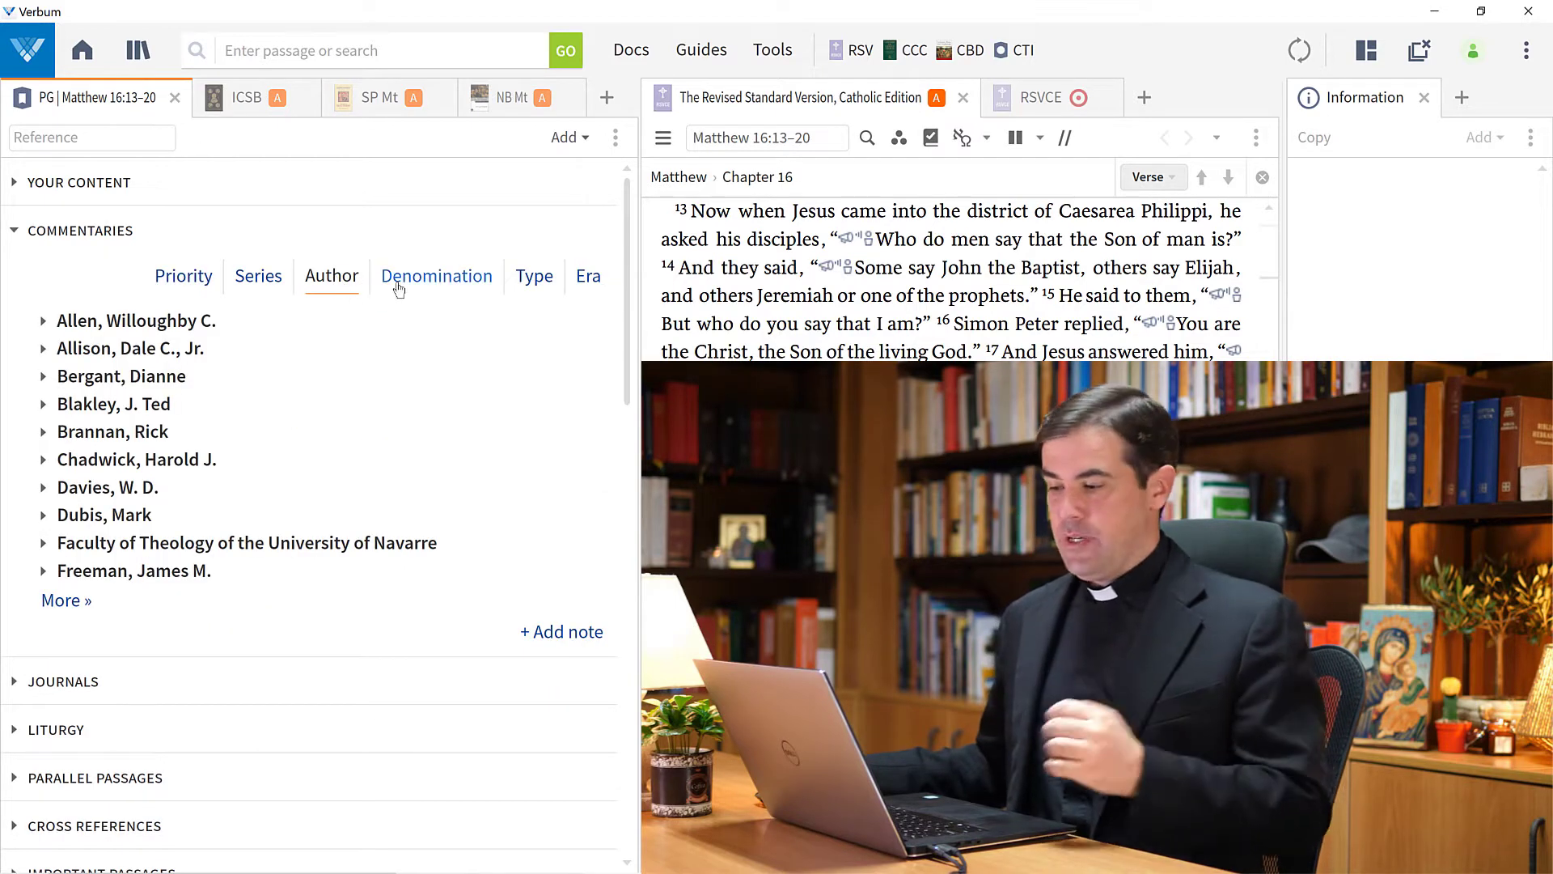
{"action": "left_click", "coordinate": [40, 350]}
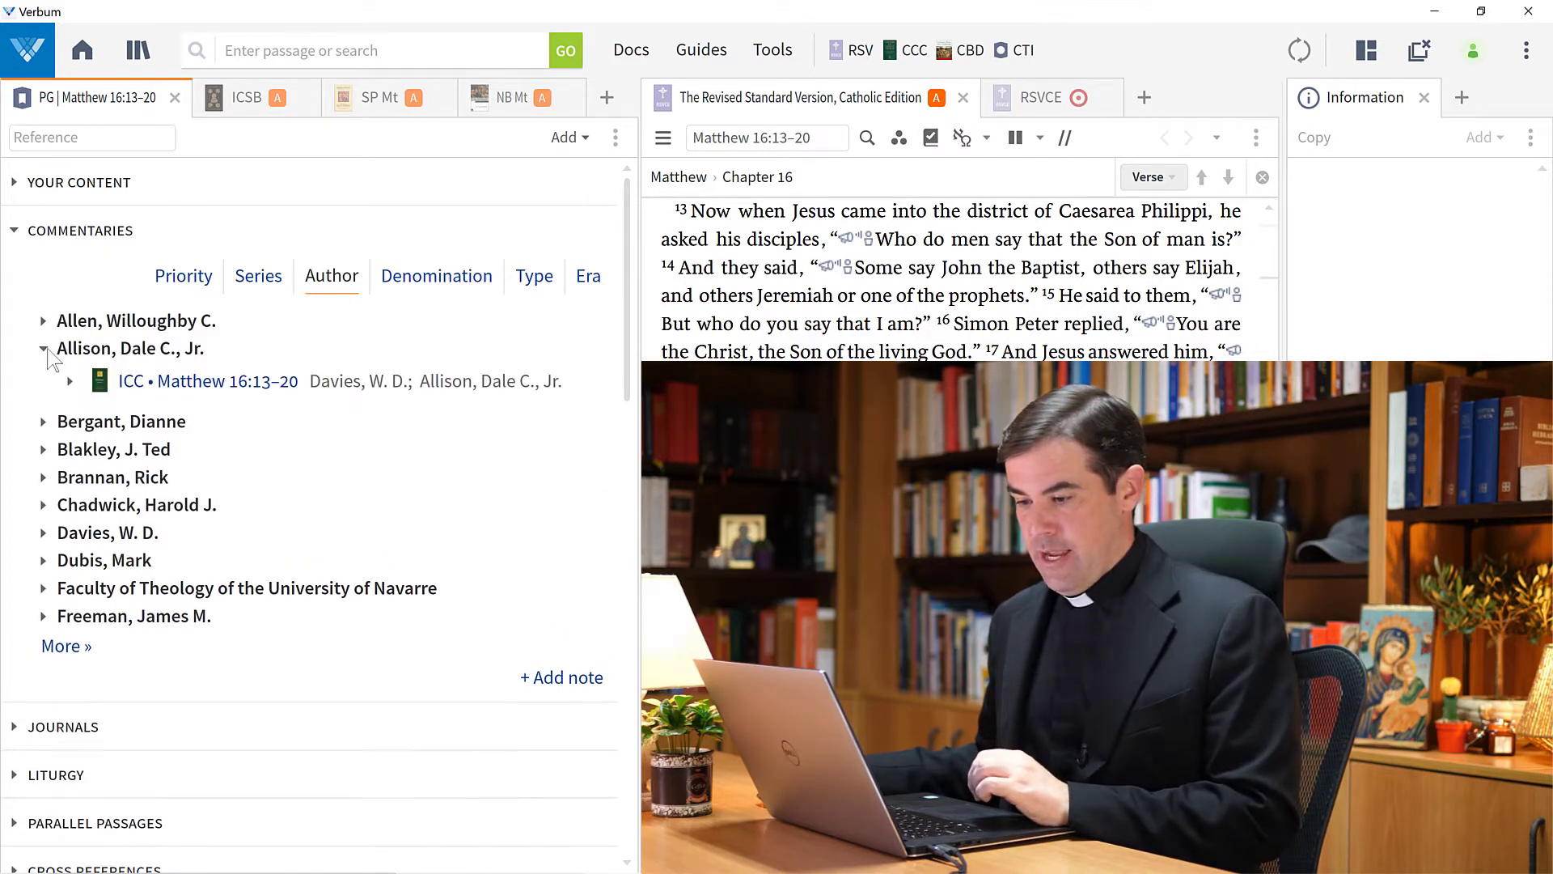
{"action": "left_click", "coordinate": [415, 287]}
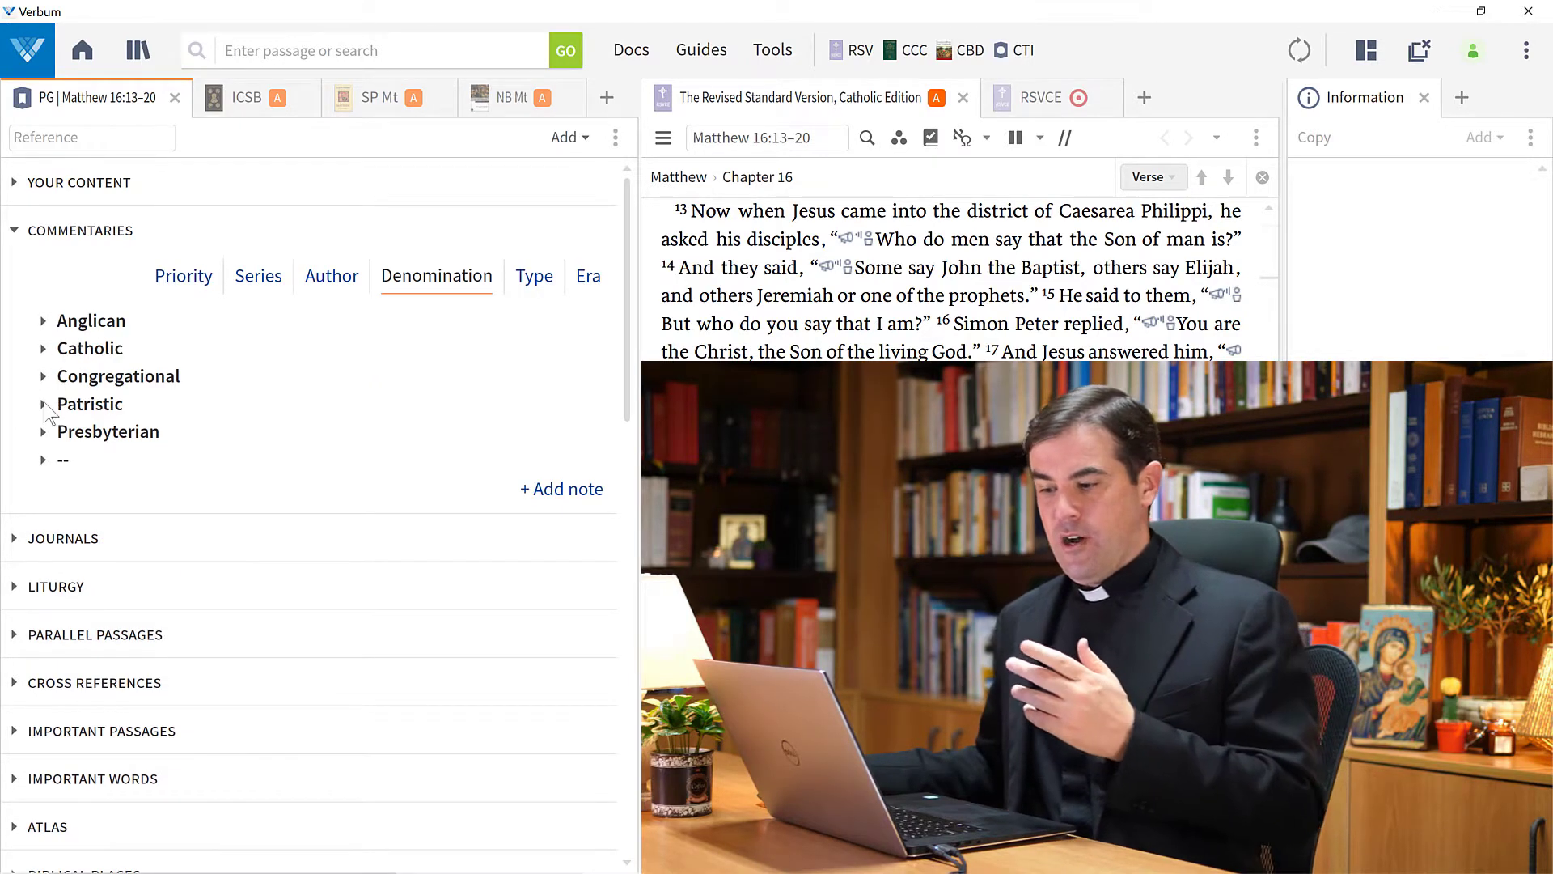
{"action": "left_click", "coordinate": [539, 280]}
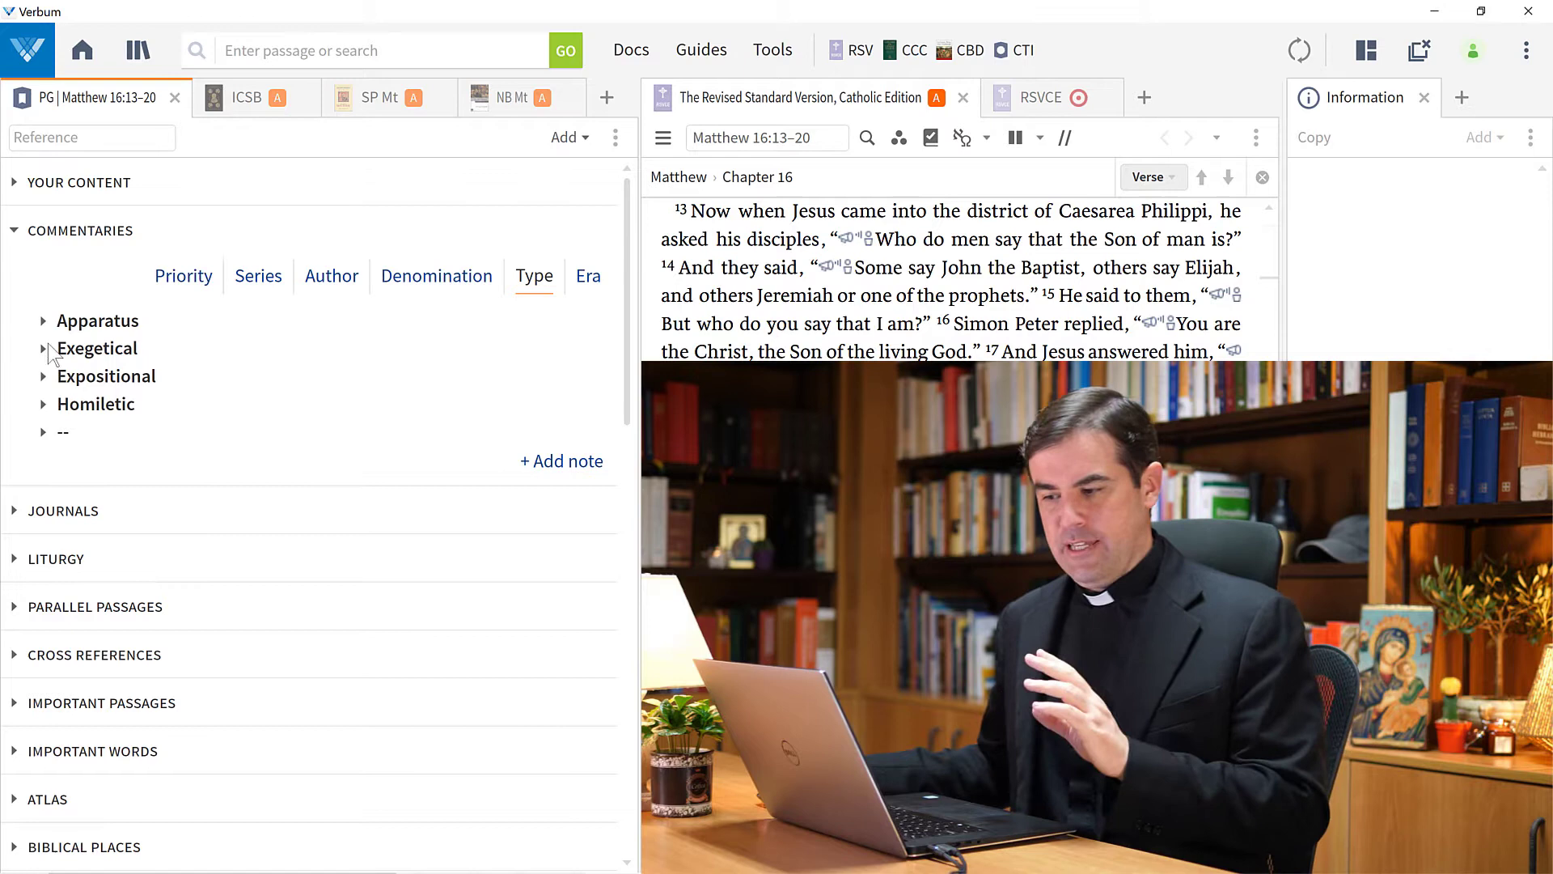
{"action": "left_click", "coordinate": [43, 349]}
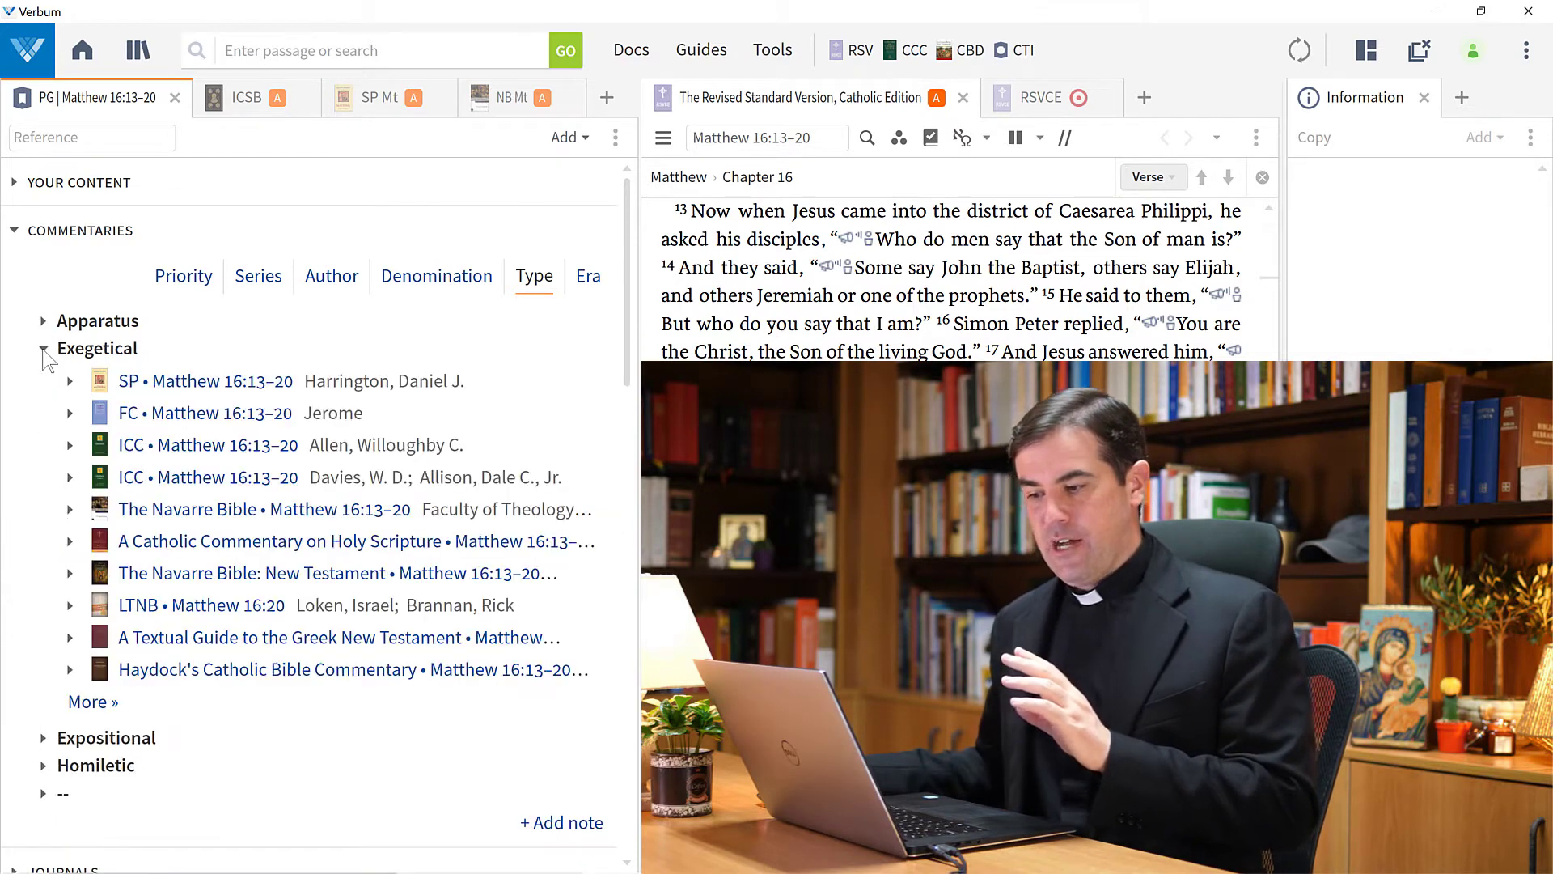
Group commentaries by era and open the Nicene and Medieval groups
{"action": "left_click", "coordinate": [589, 283]}
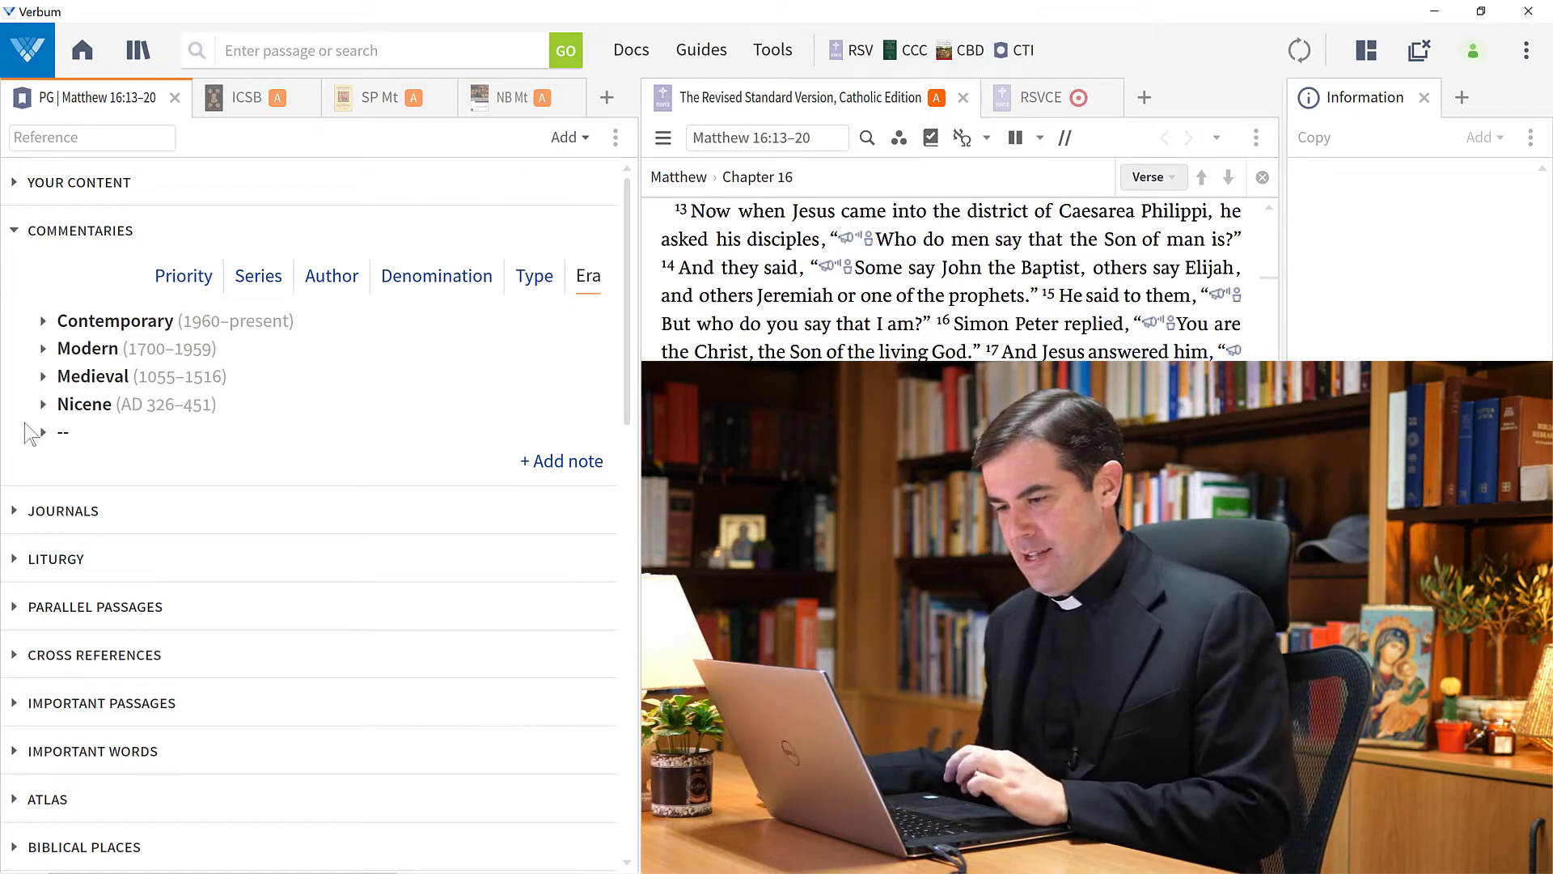
{"action": "left_click", "coordinate": [43, 405]}
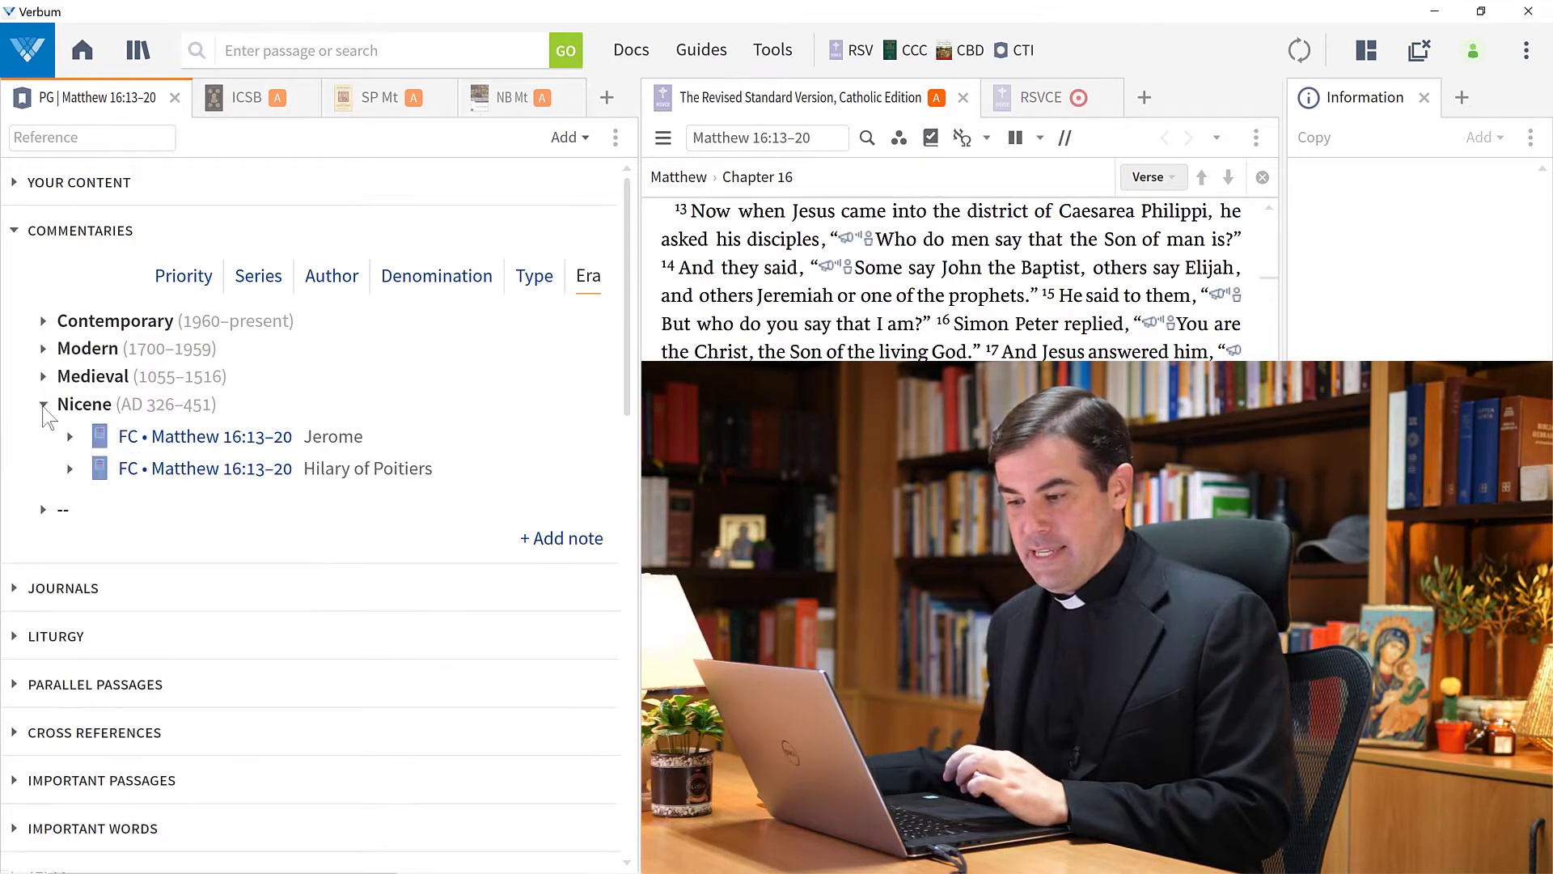
{"action": "left_click", "coordinate": [43, 378]}
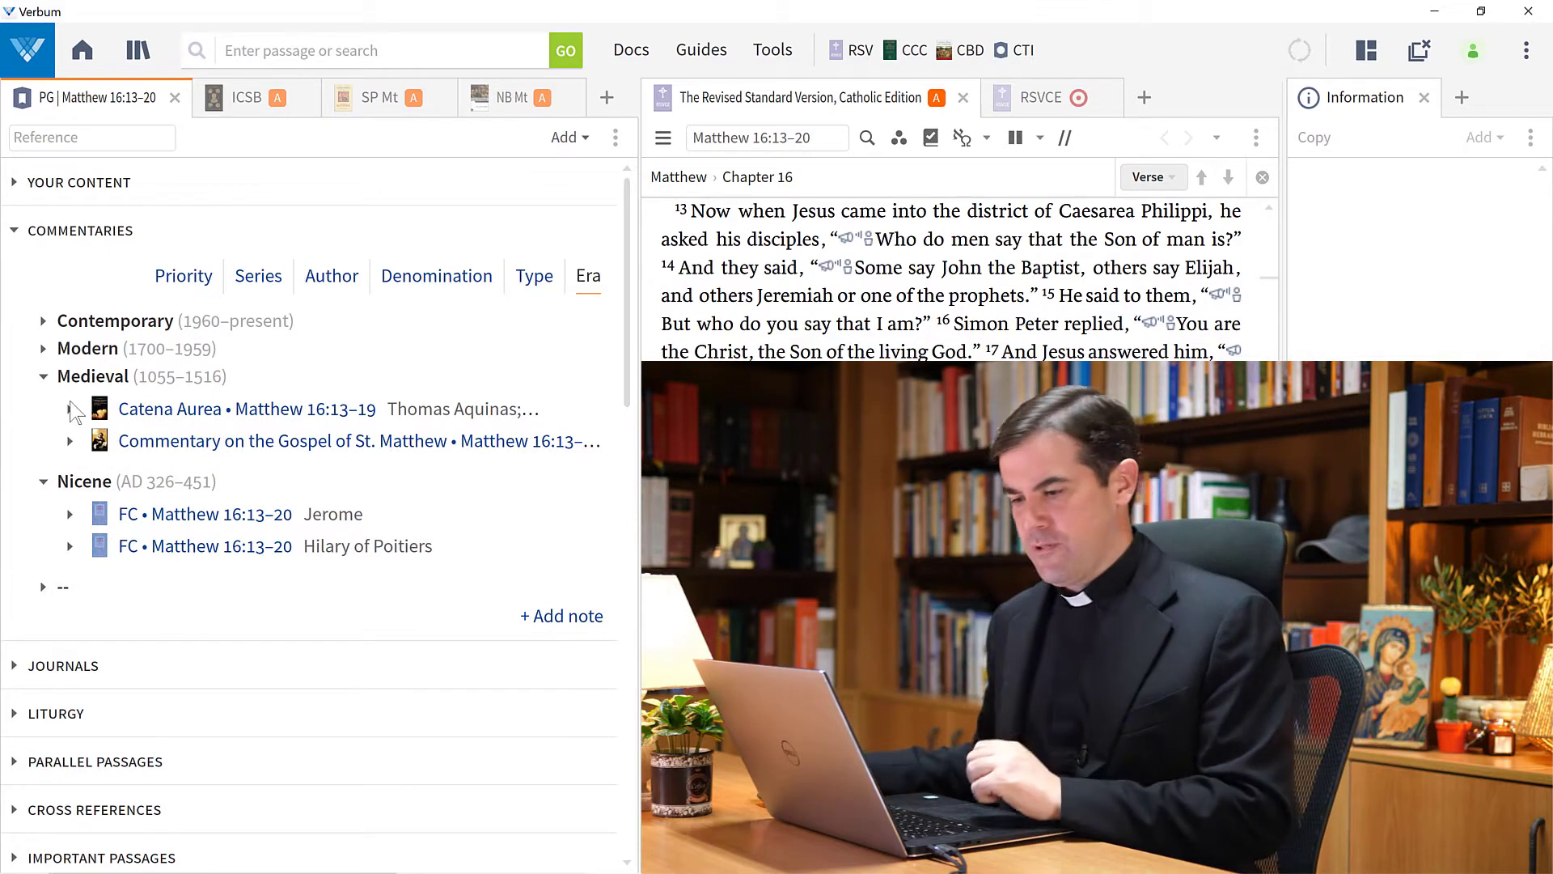
{"action": "mouse_move", "coordinate": [117, 239]}
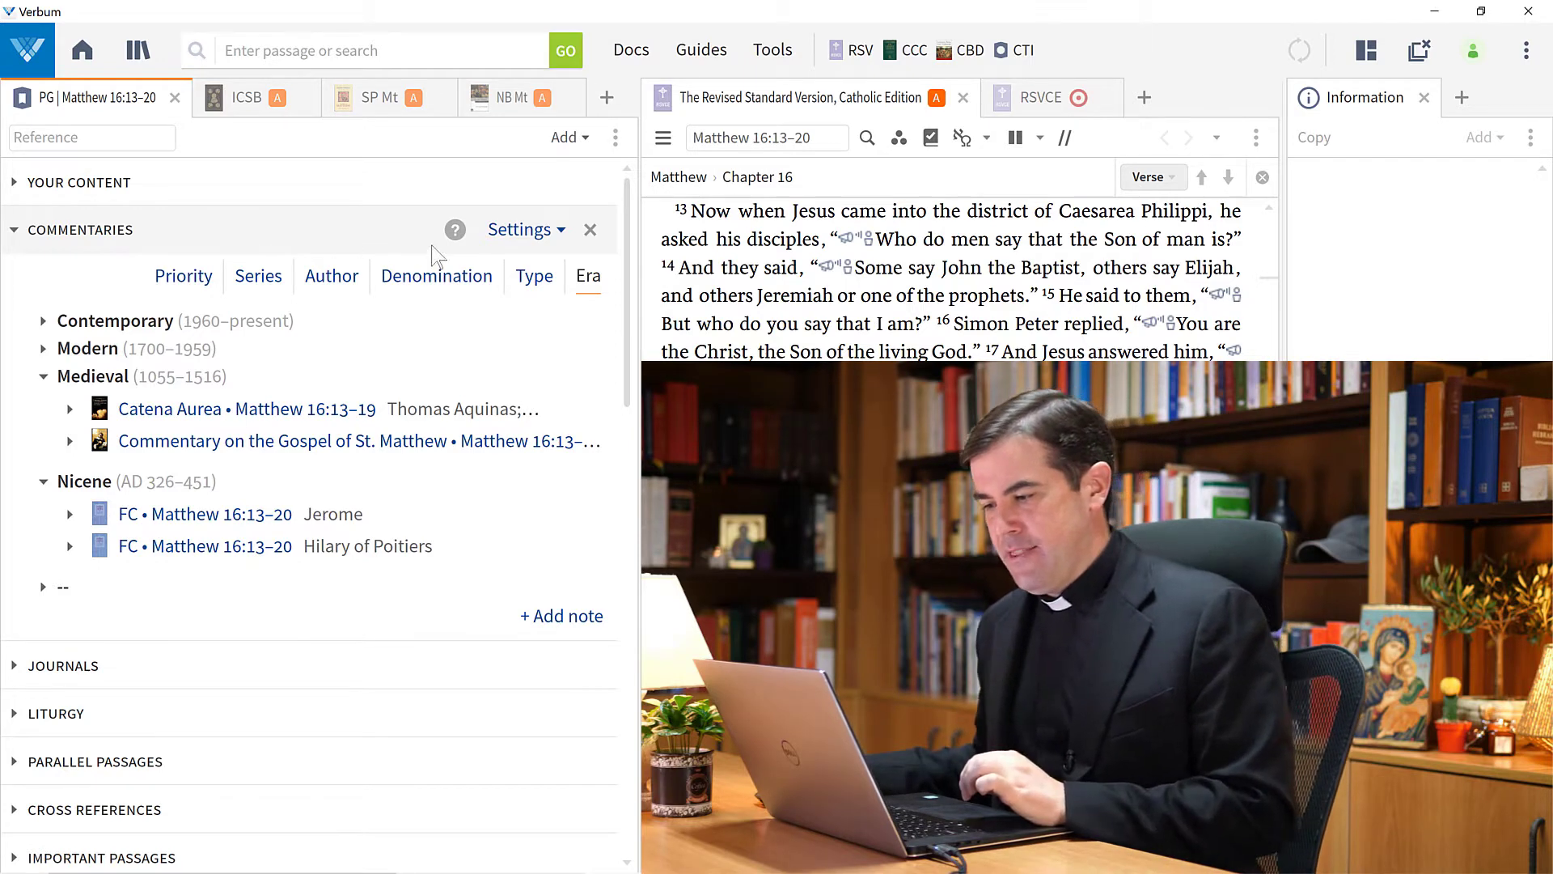
{"action": "mouse_move", "coordinate": [458, 235]}
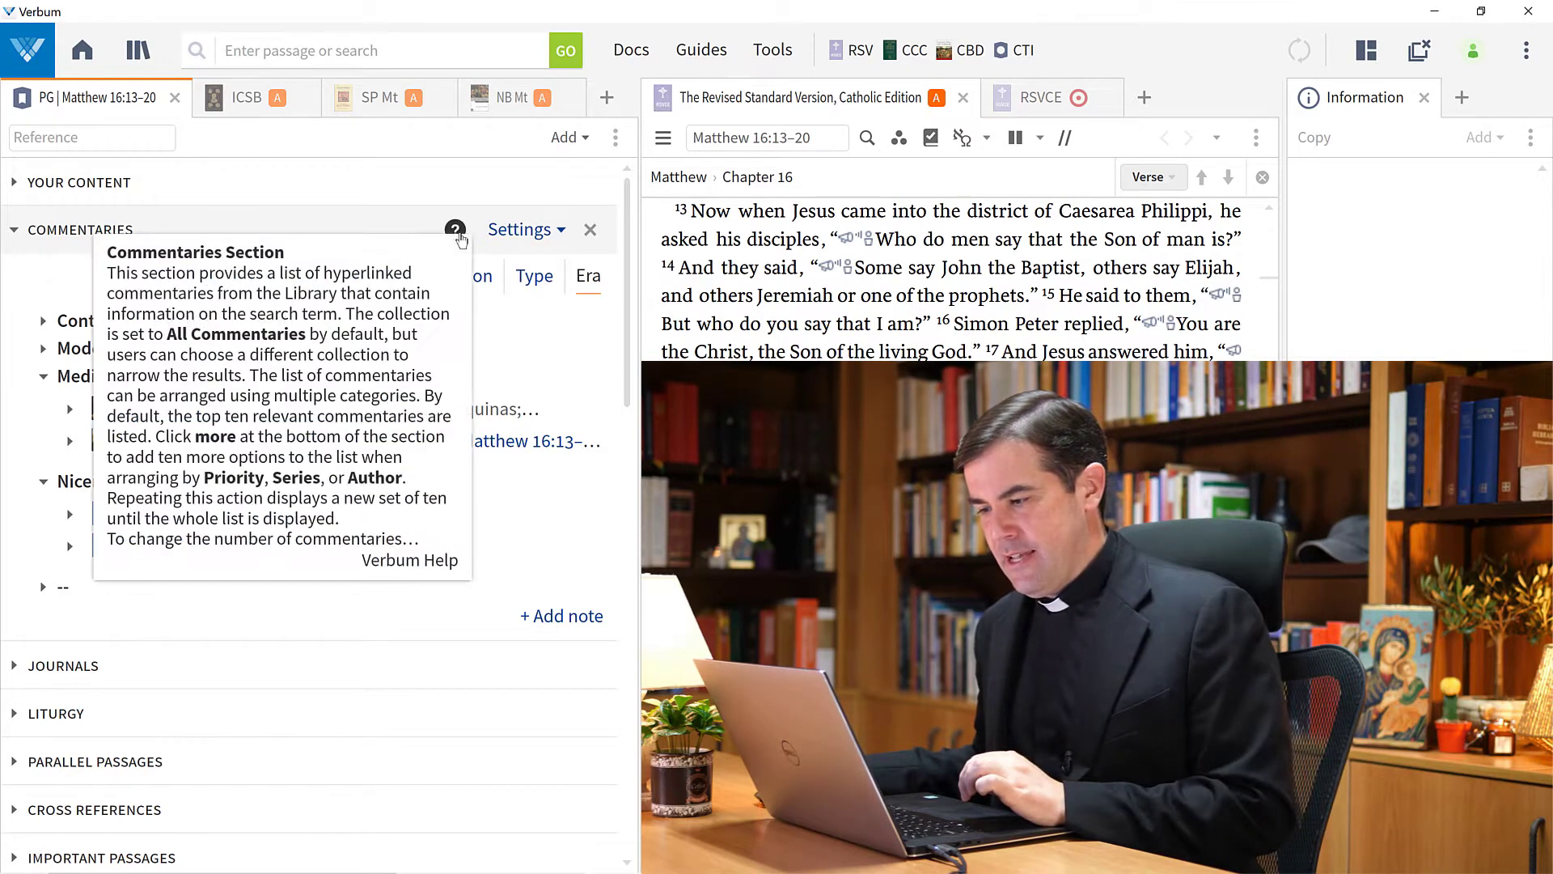
{"action": "left_click", "coordinate": [522, 230]}
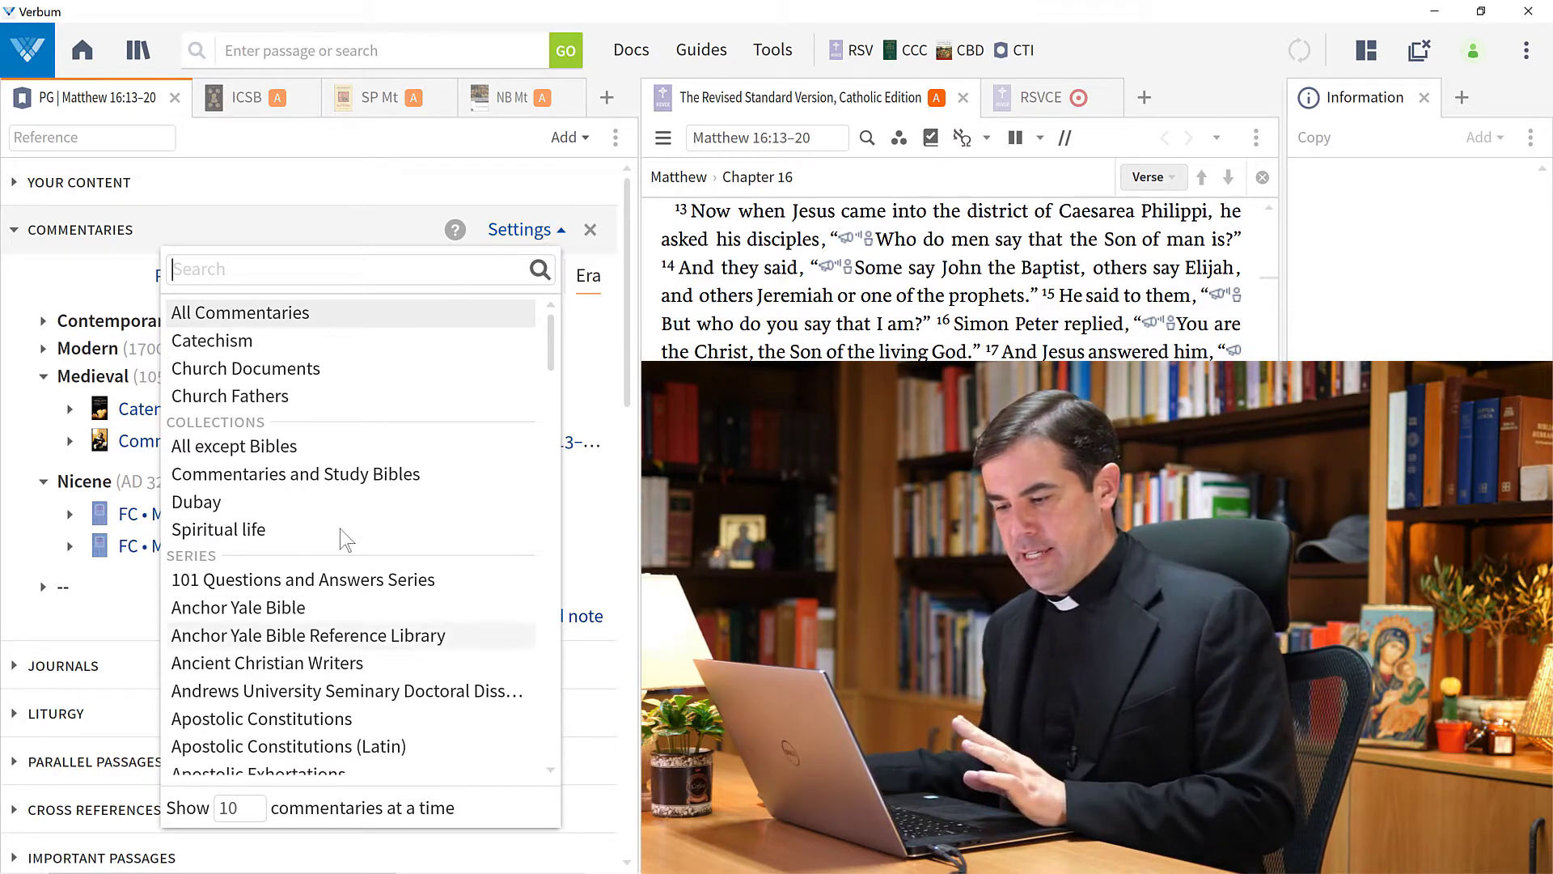
{"action": "left_click", "coordinate": [559, 231]}
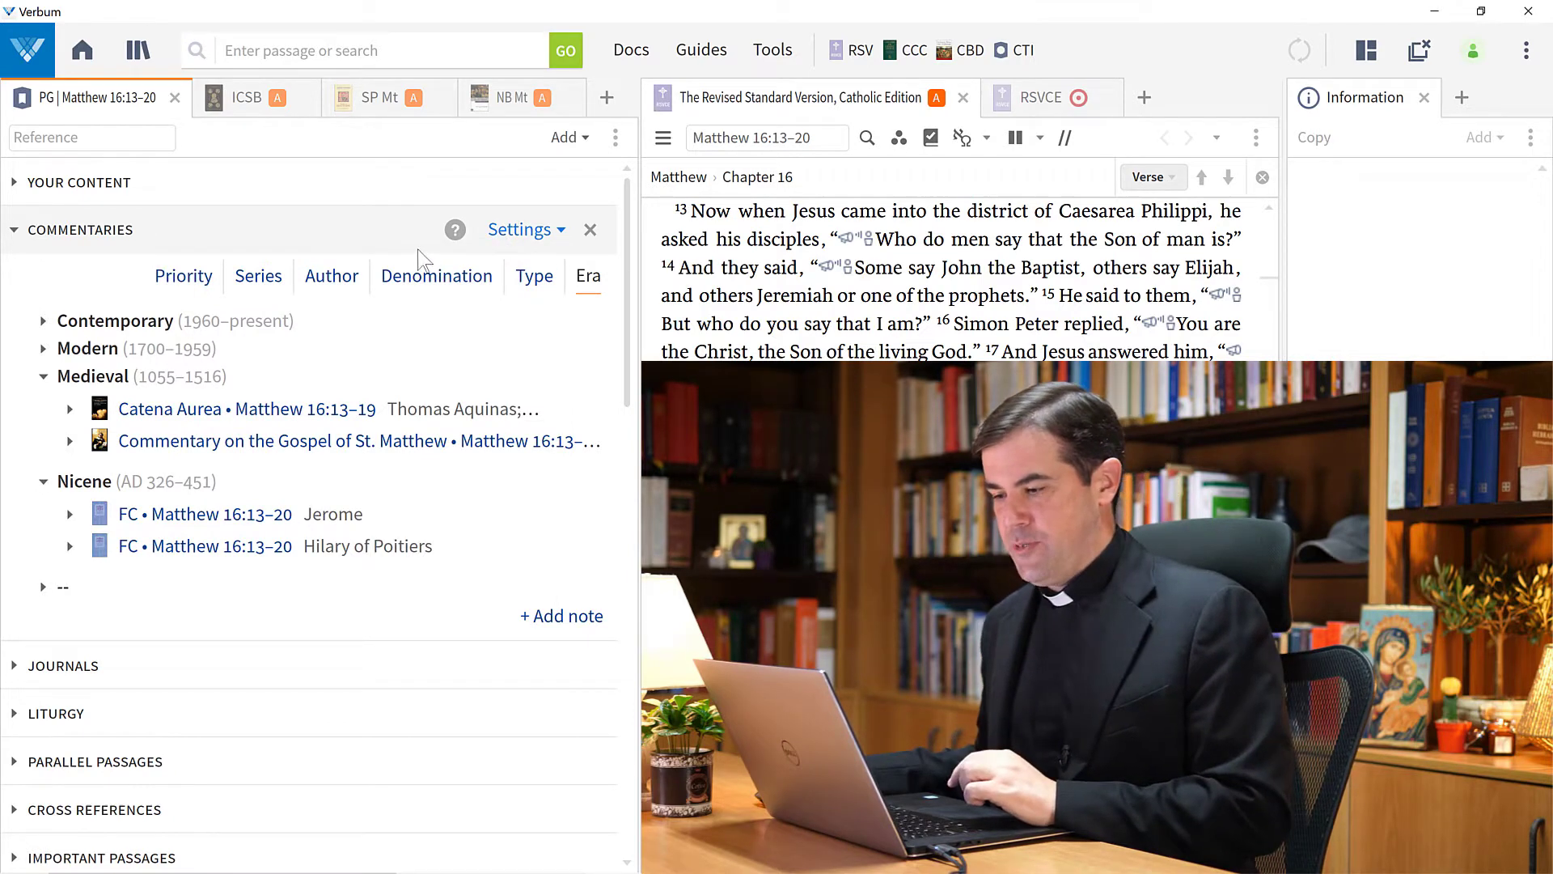
Scroll through the guide's sections and bring up the JOURNALS section's context menu
{"action": "mouse_move", "coordinate": [186, 416]}
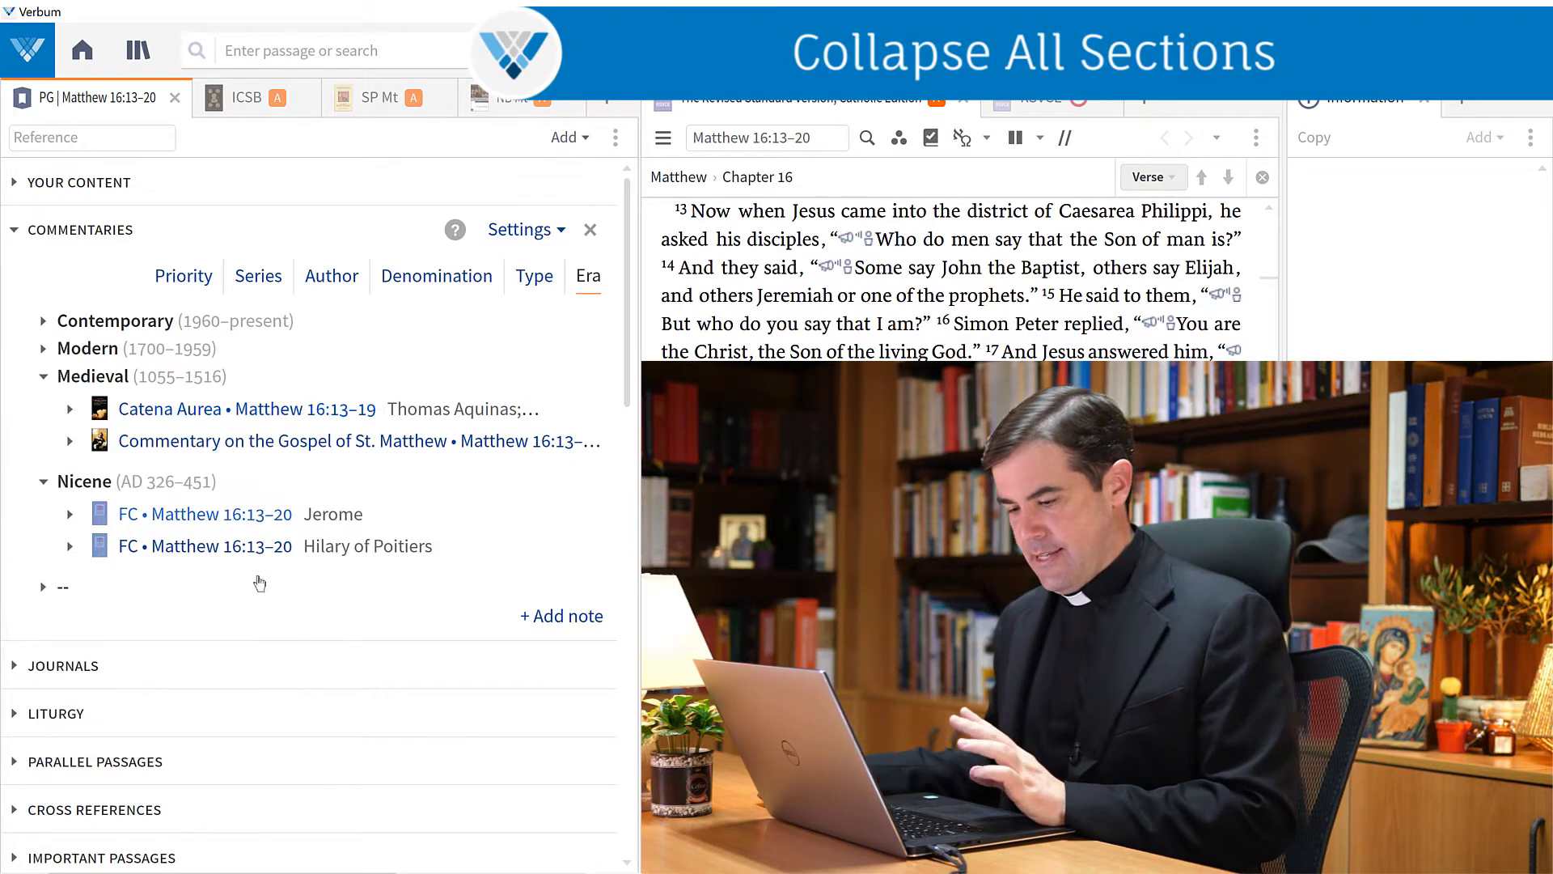
{"action": "scroll", "coordinate": [261, 582], "scroll_direction": "down", "scroll_amount": 4}
{"action": "scroll", "coordinate": [260, 584], "scroll_direction": "down", "scroll_amount": 5}
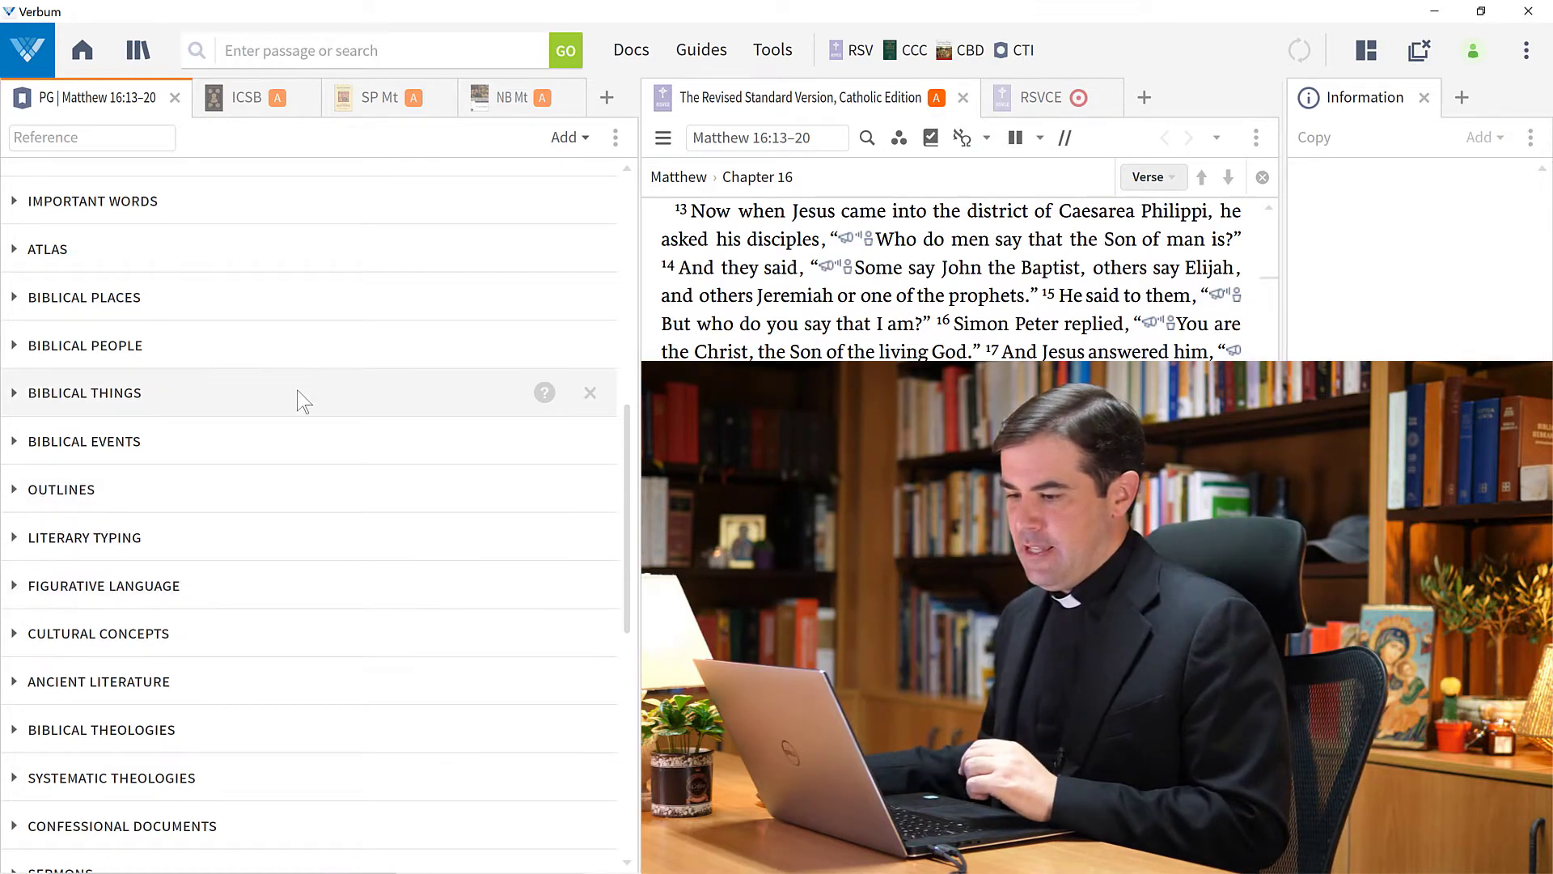
{"action": "scroll", "coordinate": [306, 402], "scroll_direction": "up", "scroll_amount": 5}
{"action": "scroll", "coordinate": [306, 402], "scroll_direction": "up", "scroll_amount": 4}
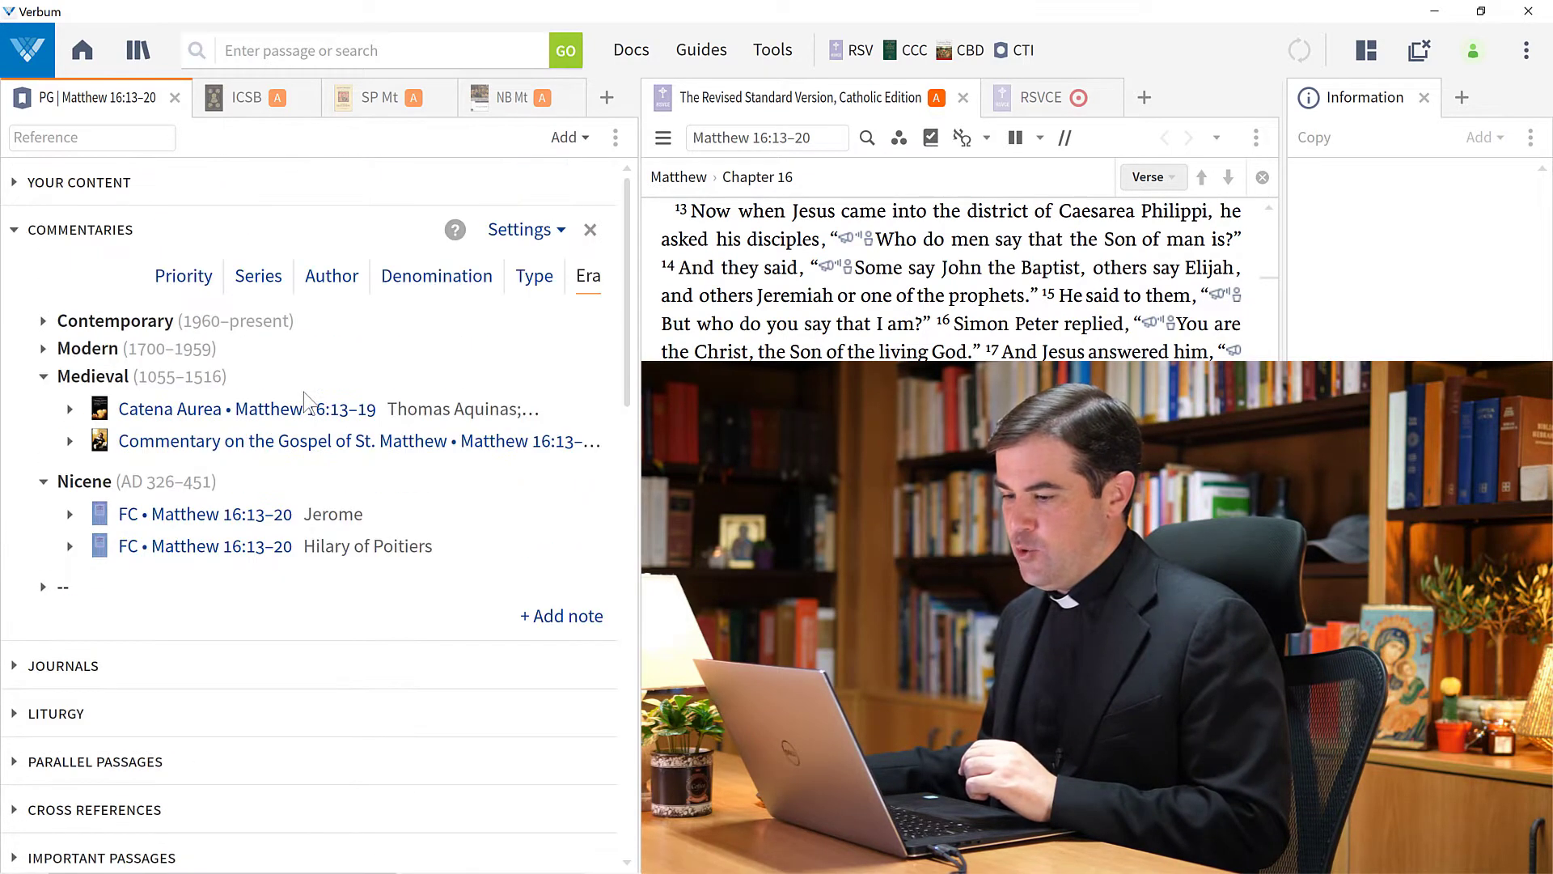
{"action": "right_click", "coordinate": [285, 663]}
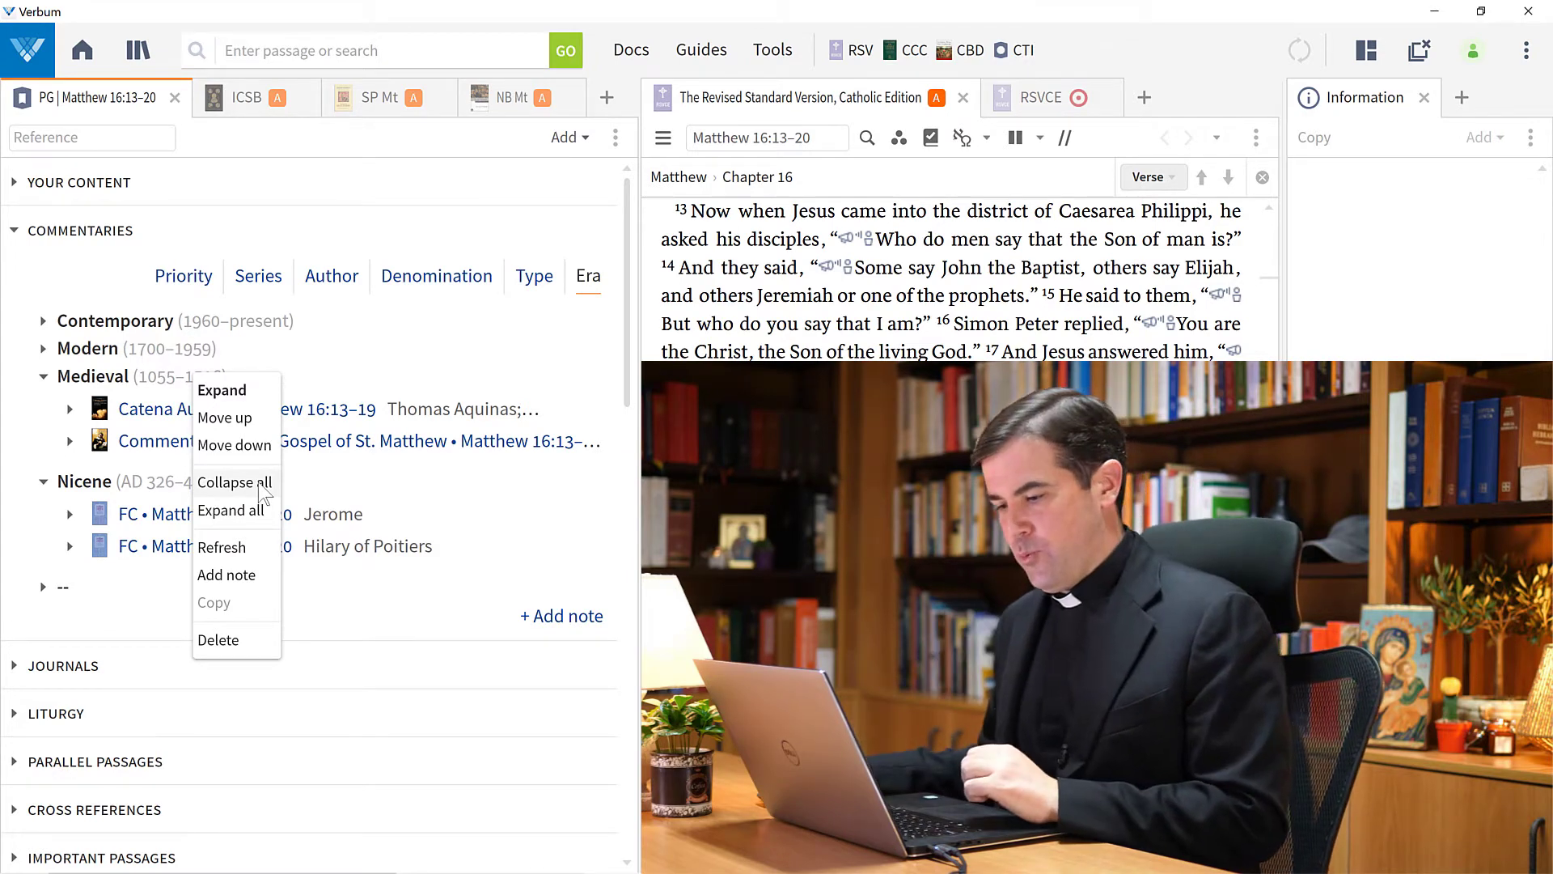
Expand the Liturgy section and scroll through its Catholic Daily Readings results
{"action": "left_click", "coordinate": [295, 712]}
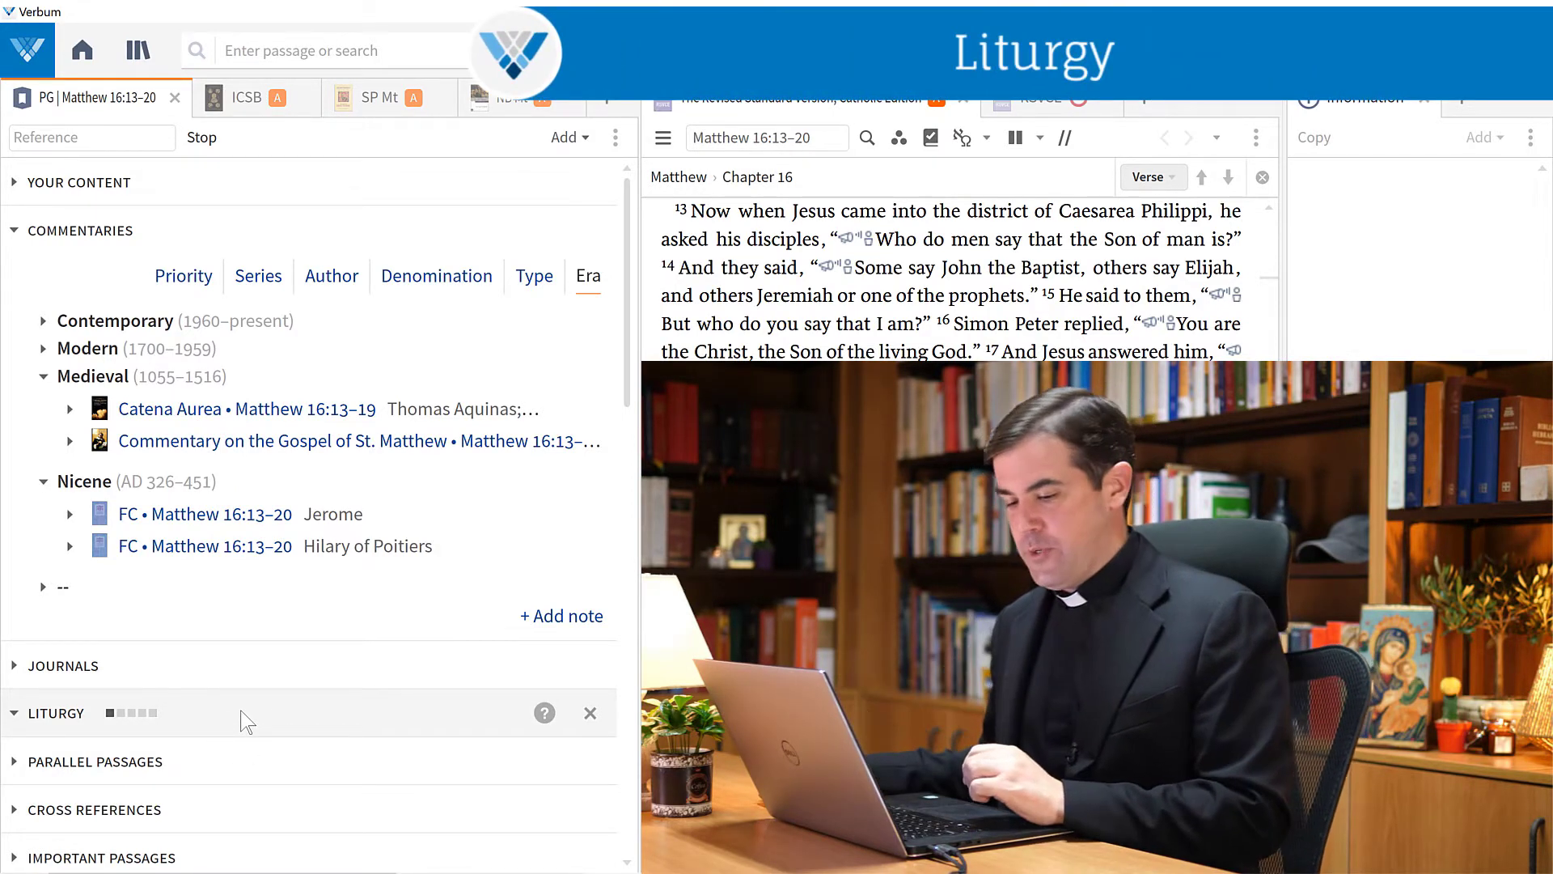
{"action": "scroll", "coordinate": [340, 672], "scroll_direction": "down", "scroll_amount": 3}
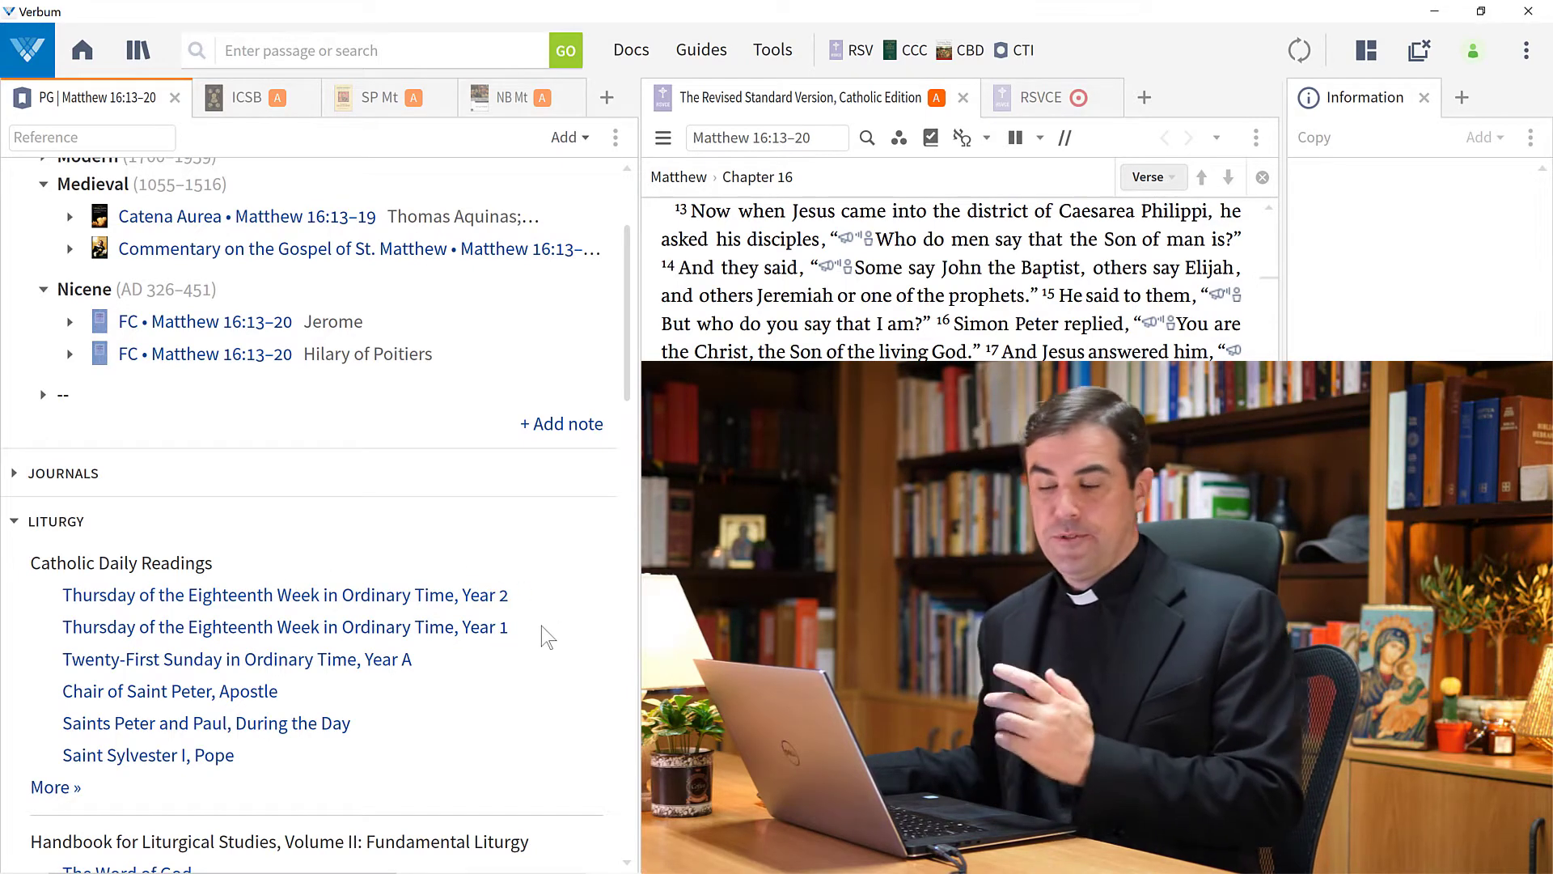
{"action": "scroll", "coordinate": [356, 550], "scroll_direction": "down", "scroll_amount": 2}
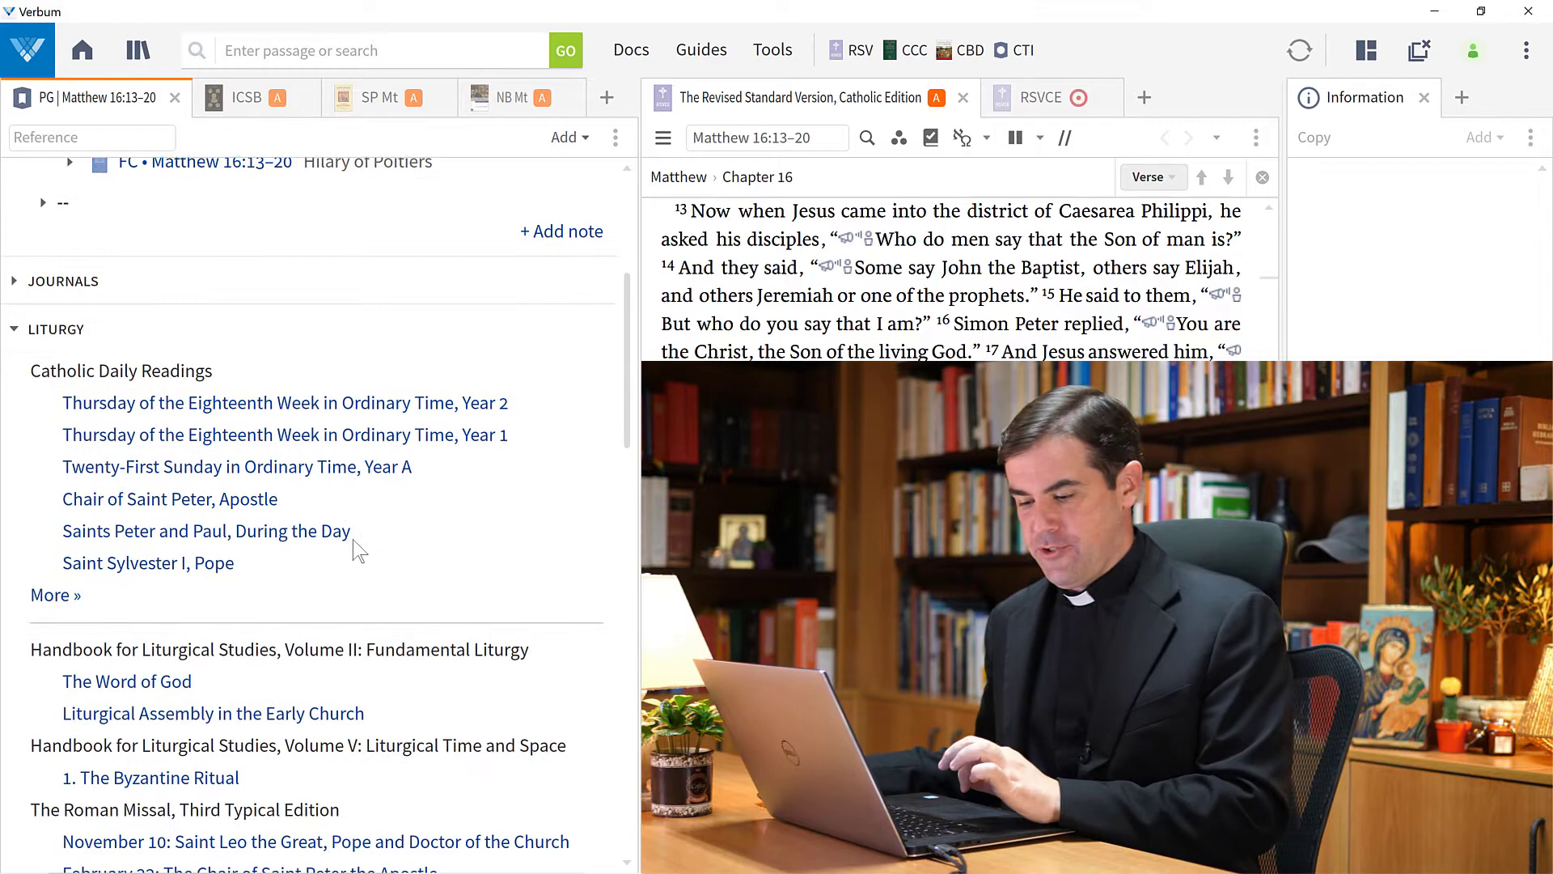
{"action": "scroll", "coordinate": [355, 542], "scroll_direction": "down", "scroll_amount": 5}
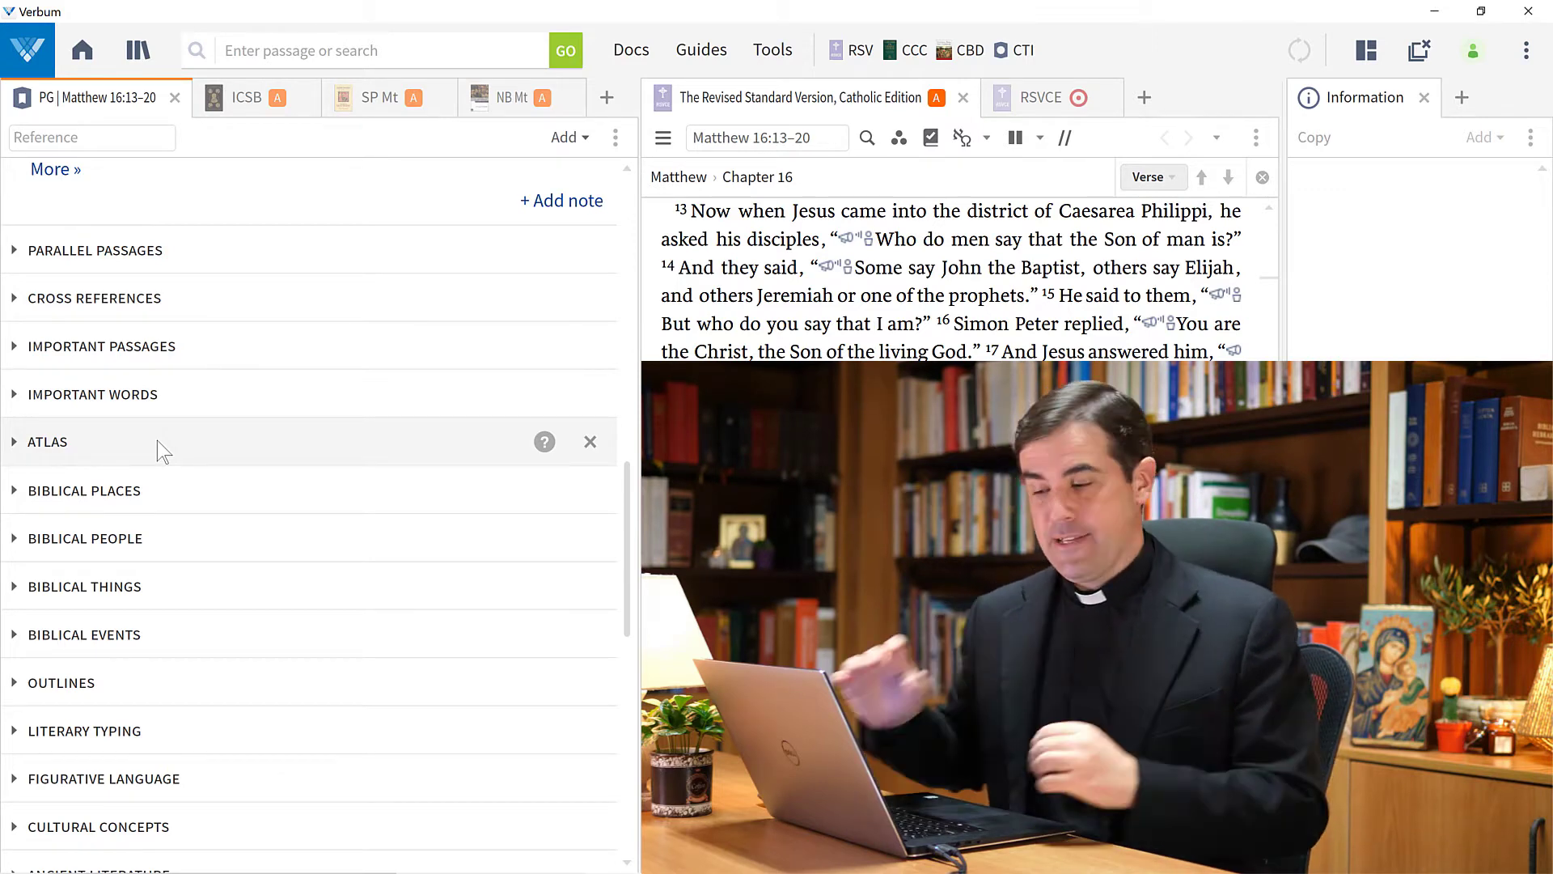
Expand Parallel Passages to see the Mark 8:27–30 and Luke 9:18–21 parallels
{"action": "left_click", "coordinate": [220, 254]}
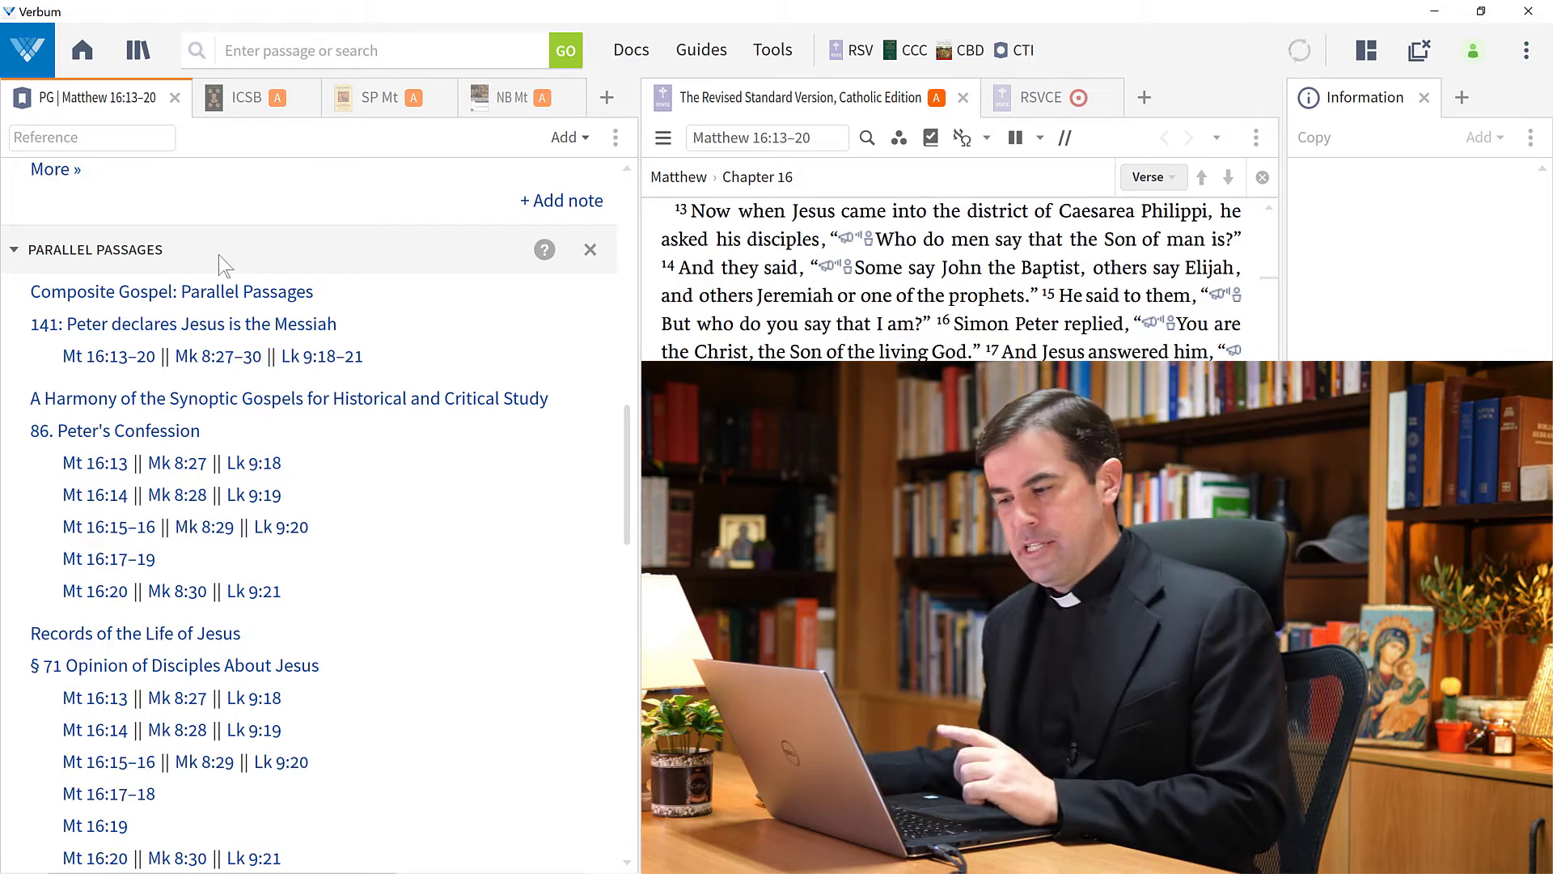
Collapse Parallel Passages, read the Cross References, then collapse that section too
{"action": "left_click", "coordinate": [370, 256]}
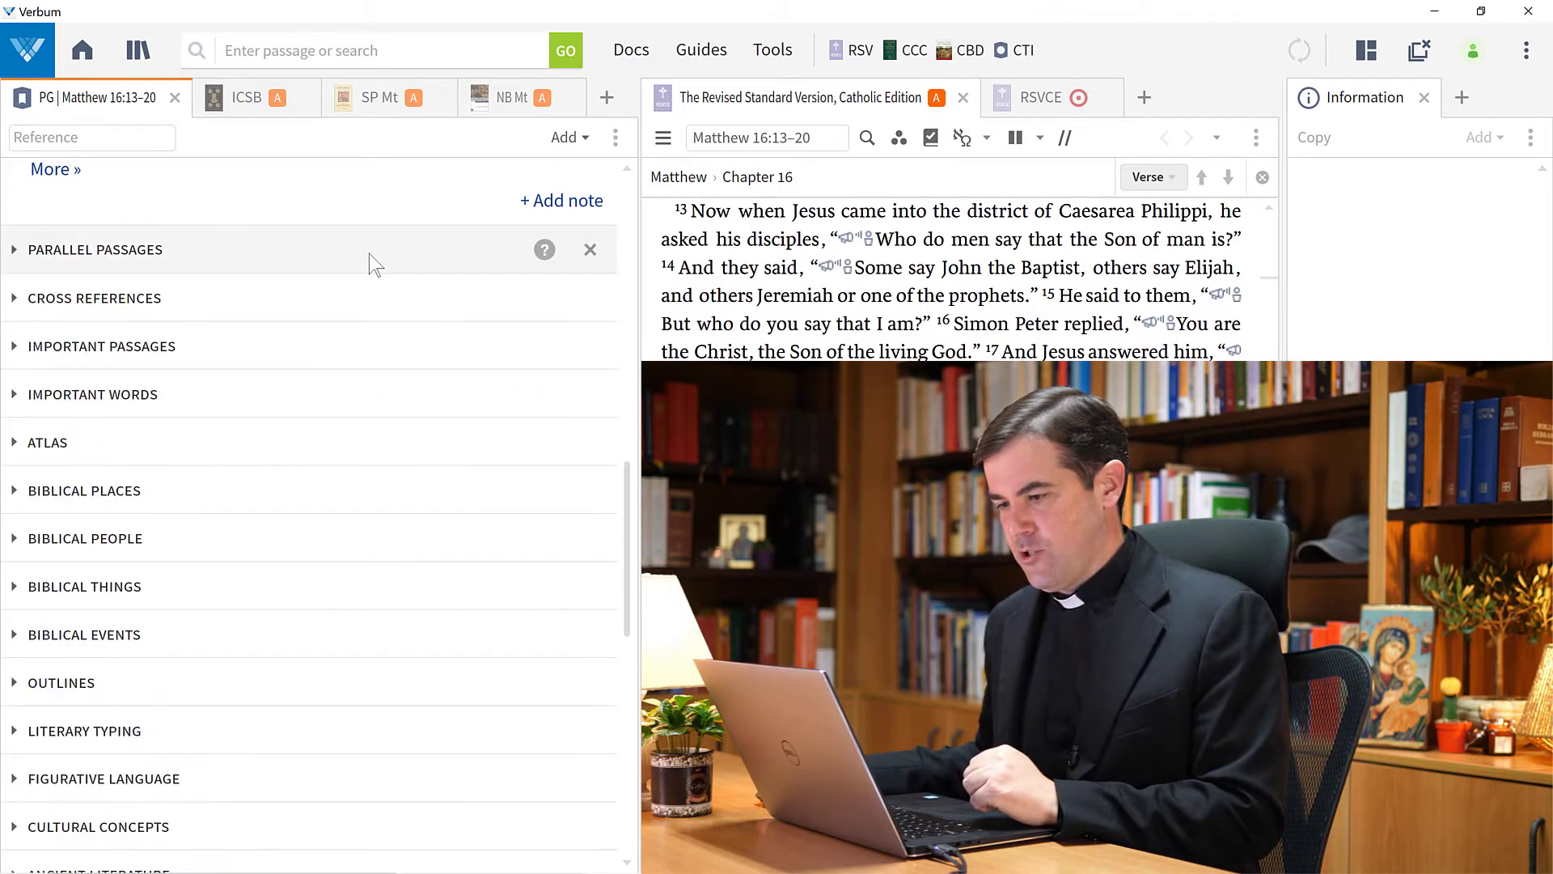
{"action": "left_click", "coordinate": [325, 293]}
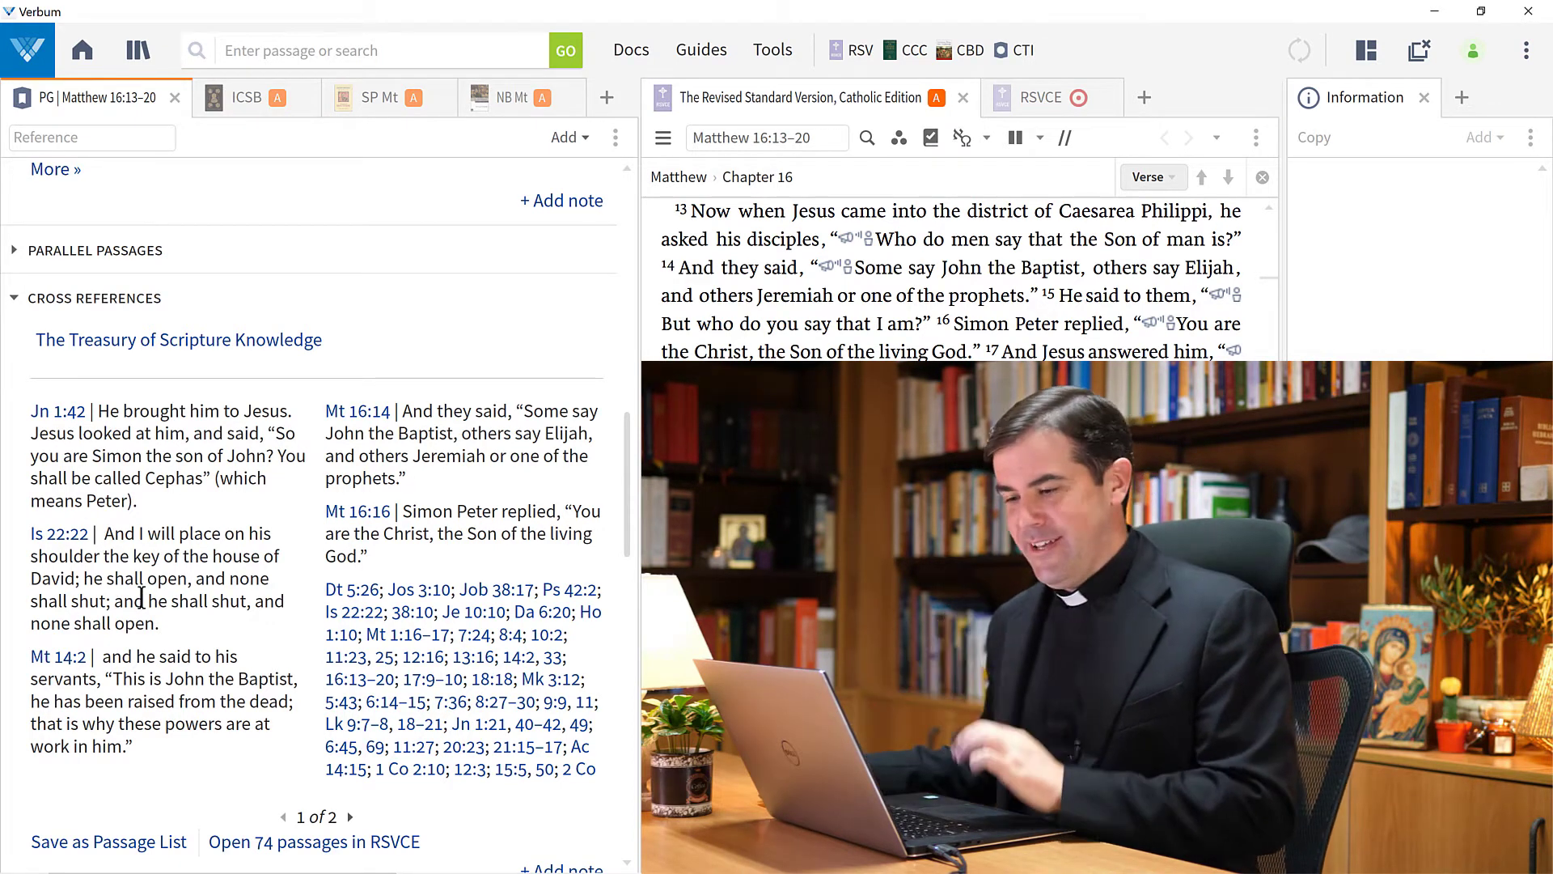
{"action": "left_click", "coordinate": [415, 306]}
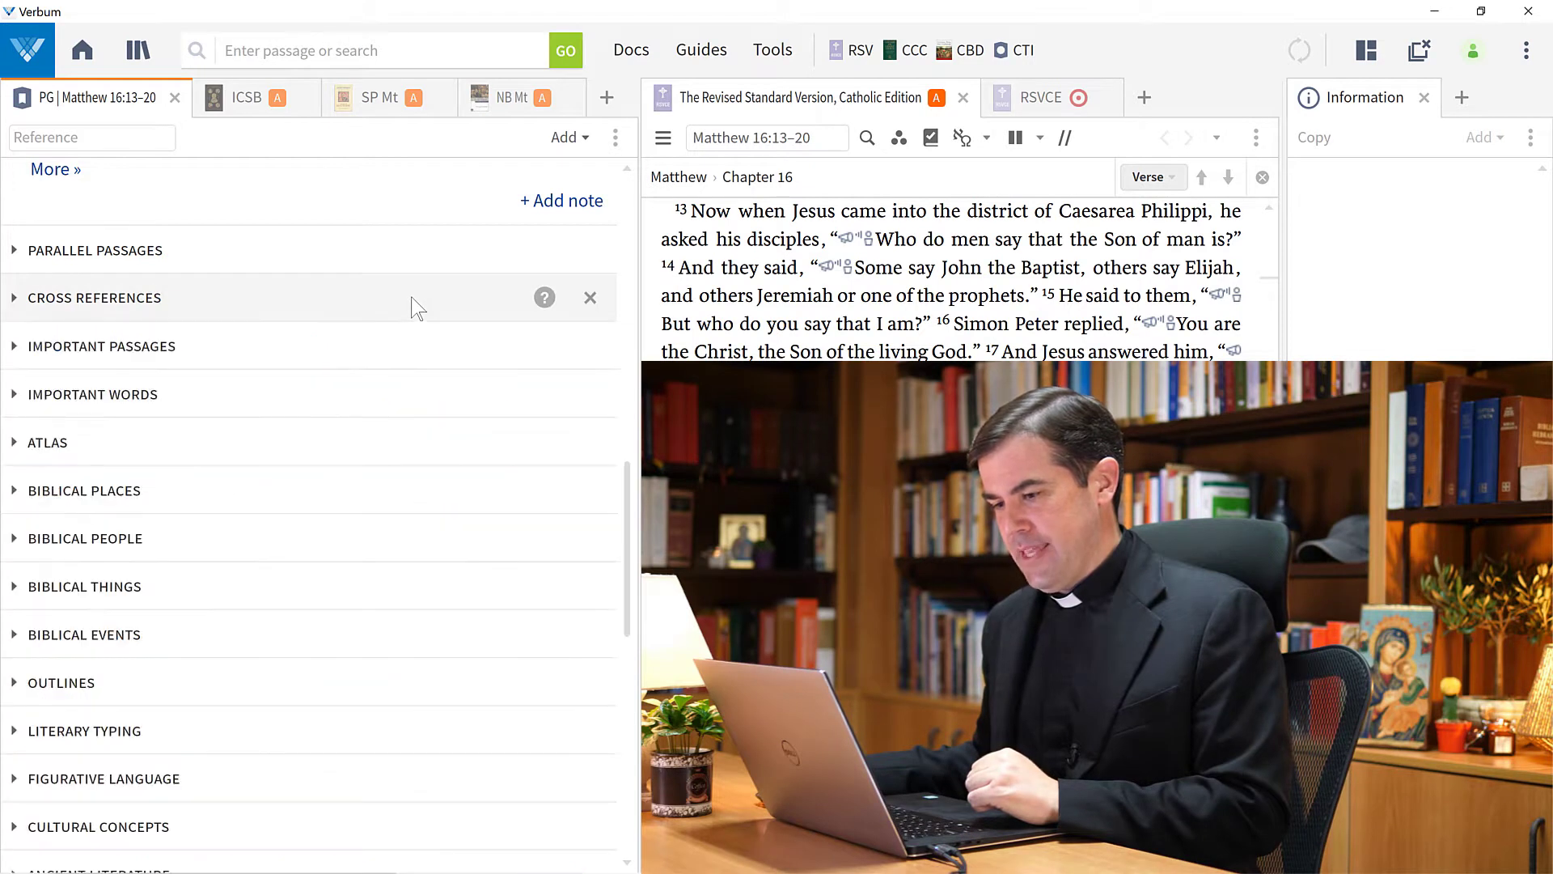
Expand Important Passages and read the 'to be annulled ⇔ be unbound' sense definition
{"action": "left_click", "coordinate": [382, 357]}
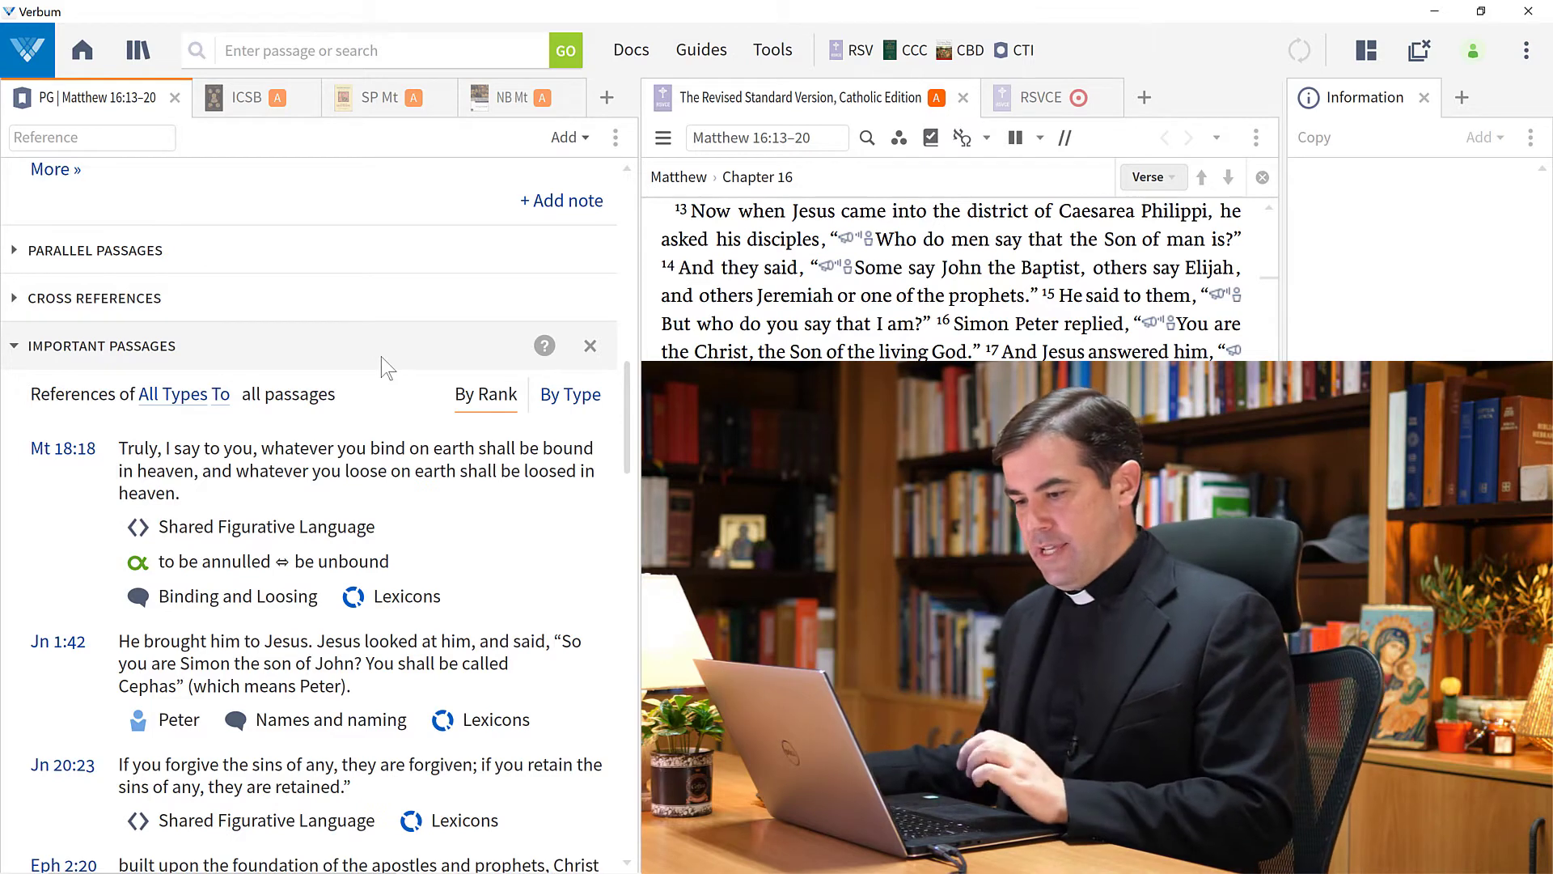
{"action": "scroll", "coordinate": [412, 477], "scroll_direction": "down", "scroll_amount": 2}
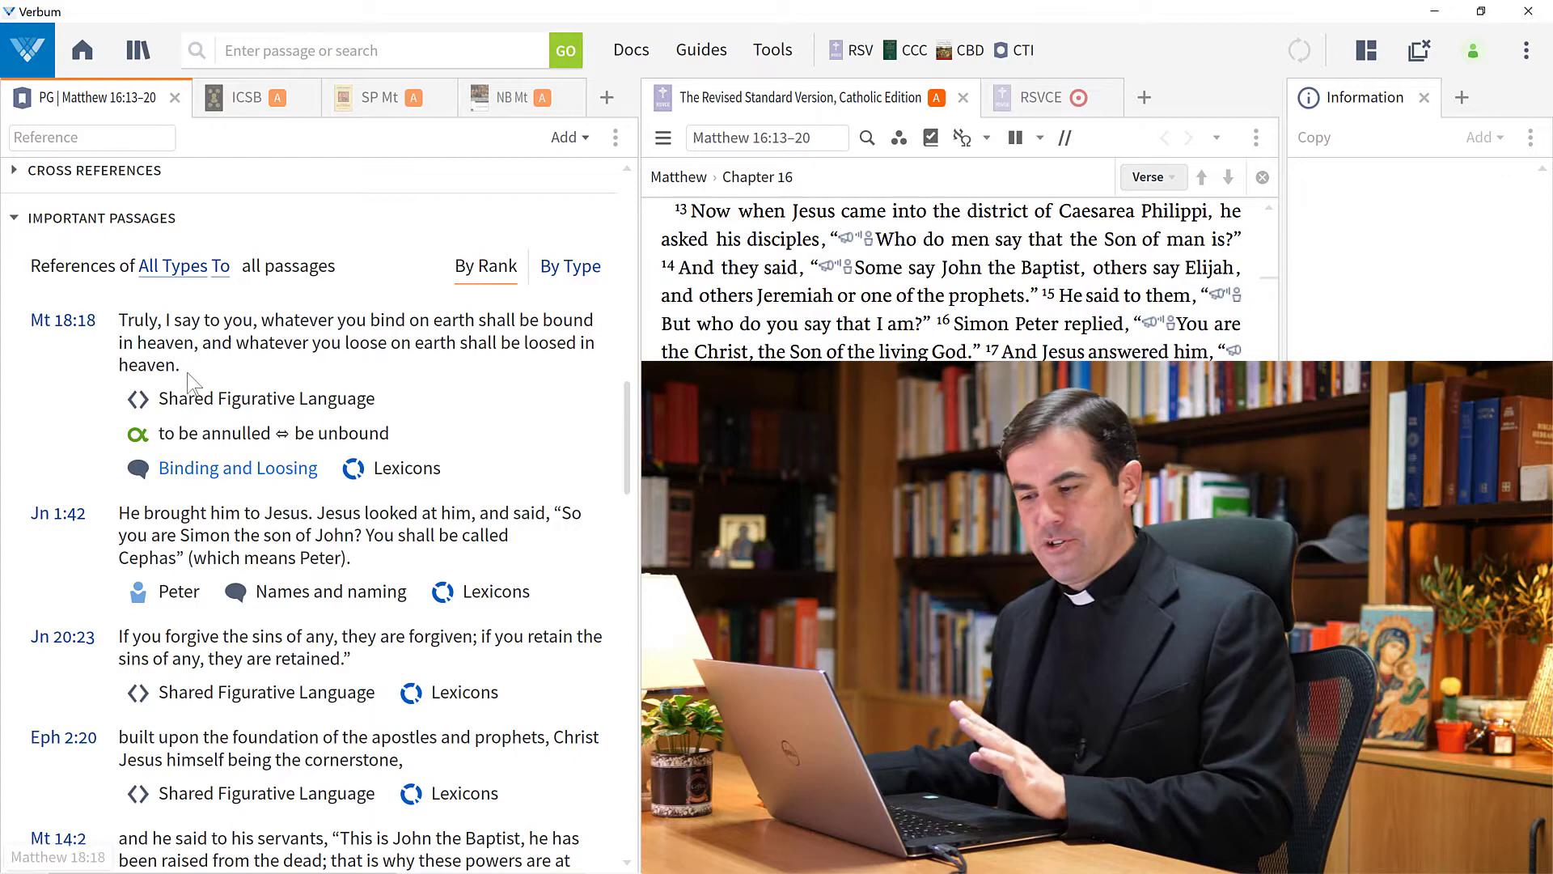
{"action": "mouse_move", "coordinate": [220, 450]}
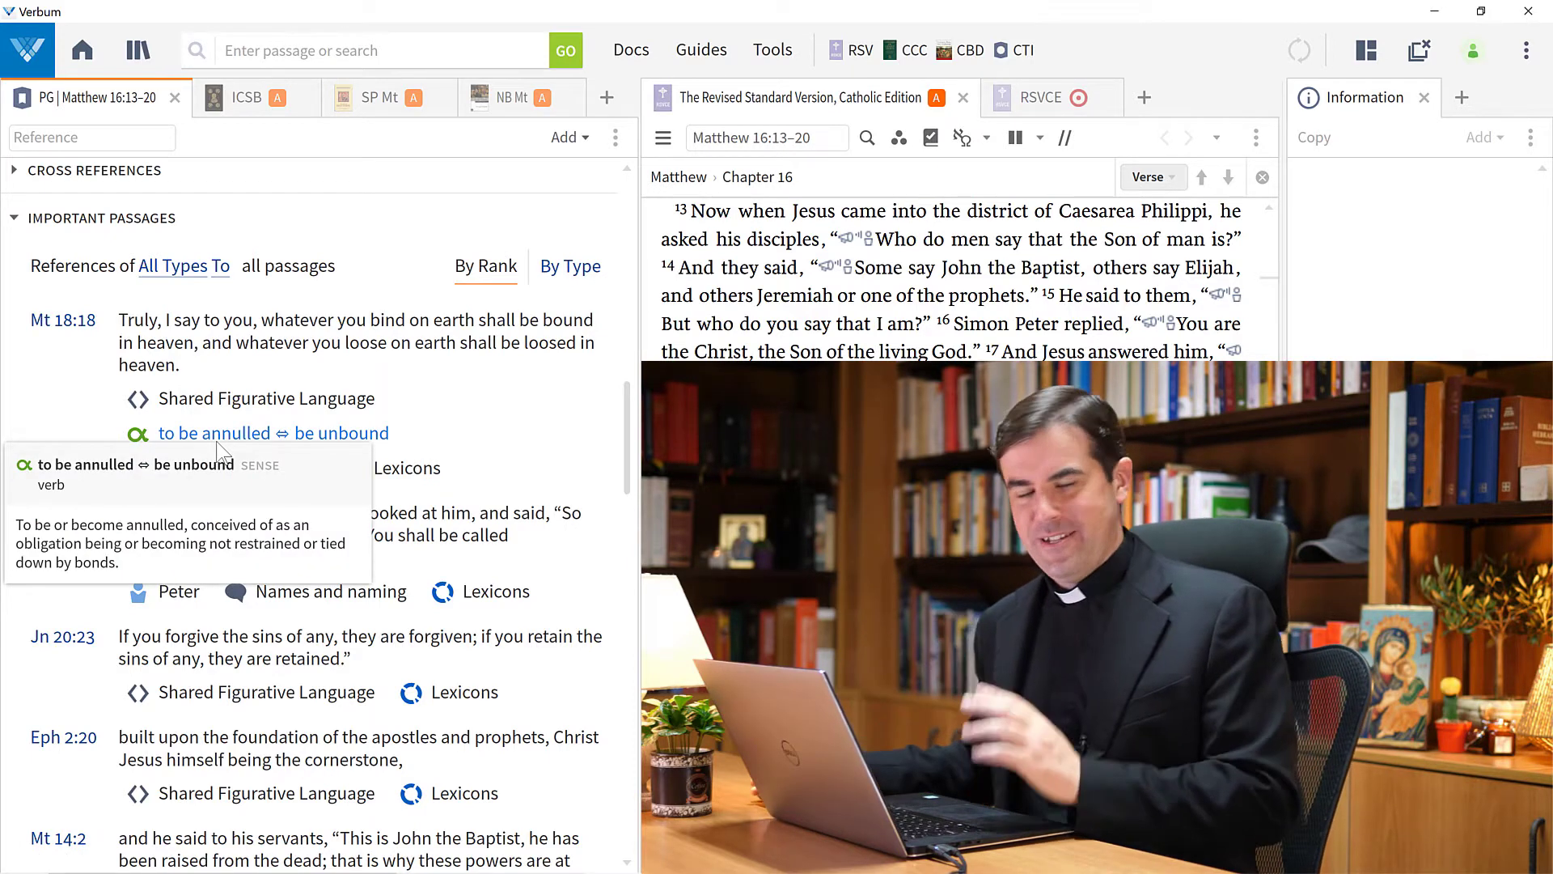
Filter the Important Passages to Lexicons references only
{"action": "left_click", "coordinate": [156, 268]}
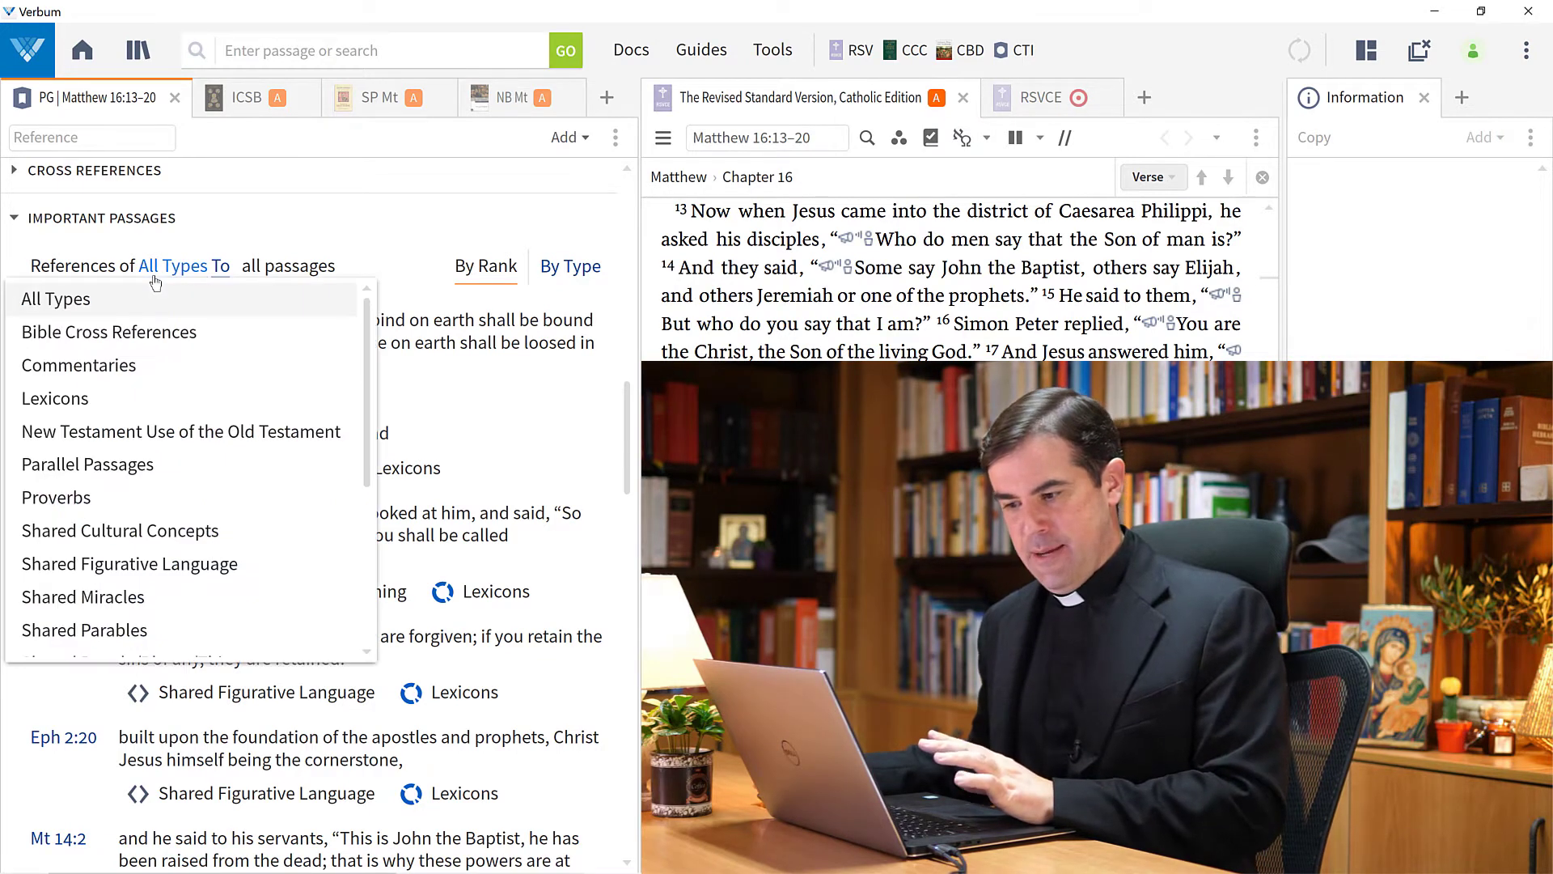
{"action": "left_click", "coordinate": [130, 393]}
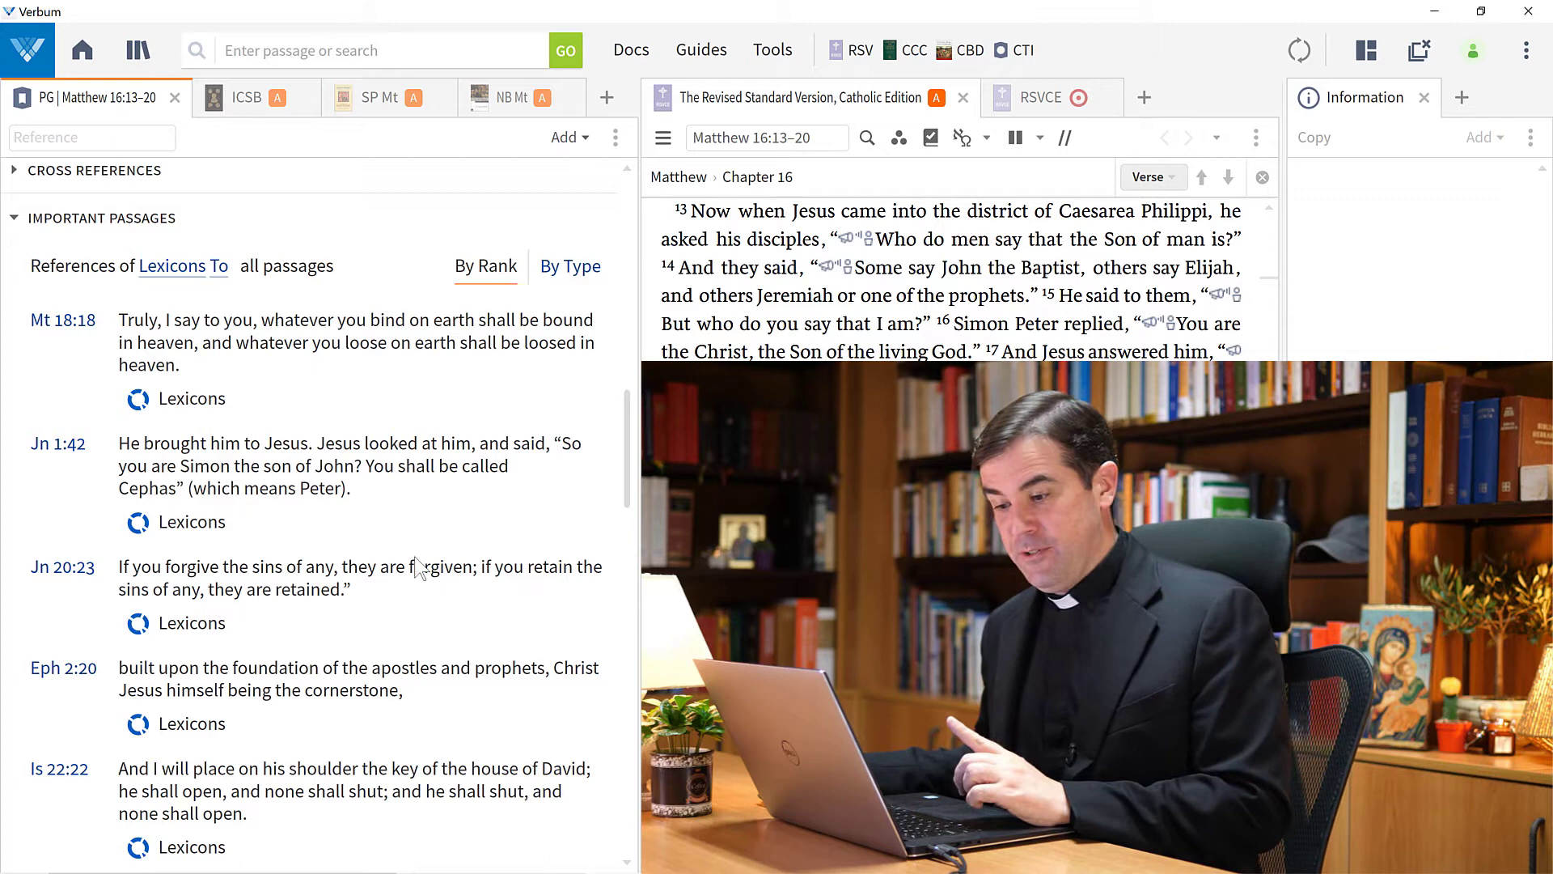
{"action": "scroll", "coordinate": [398, 544], "scroll_direction": "down", "scroll_amount": 3}
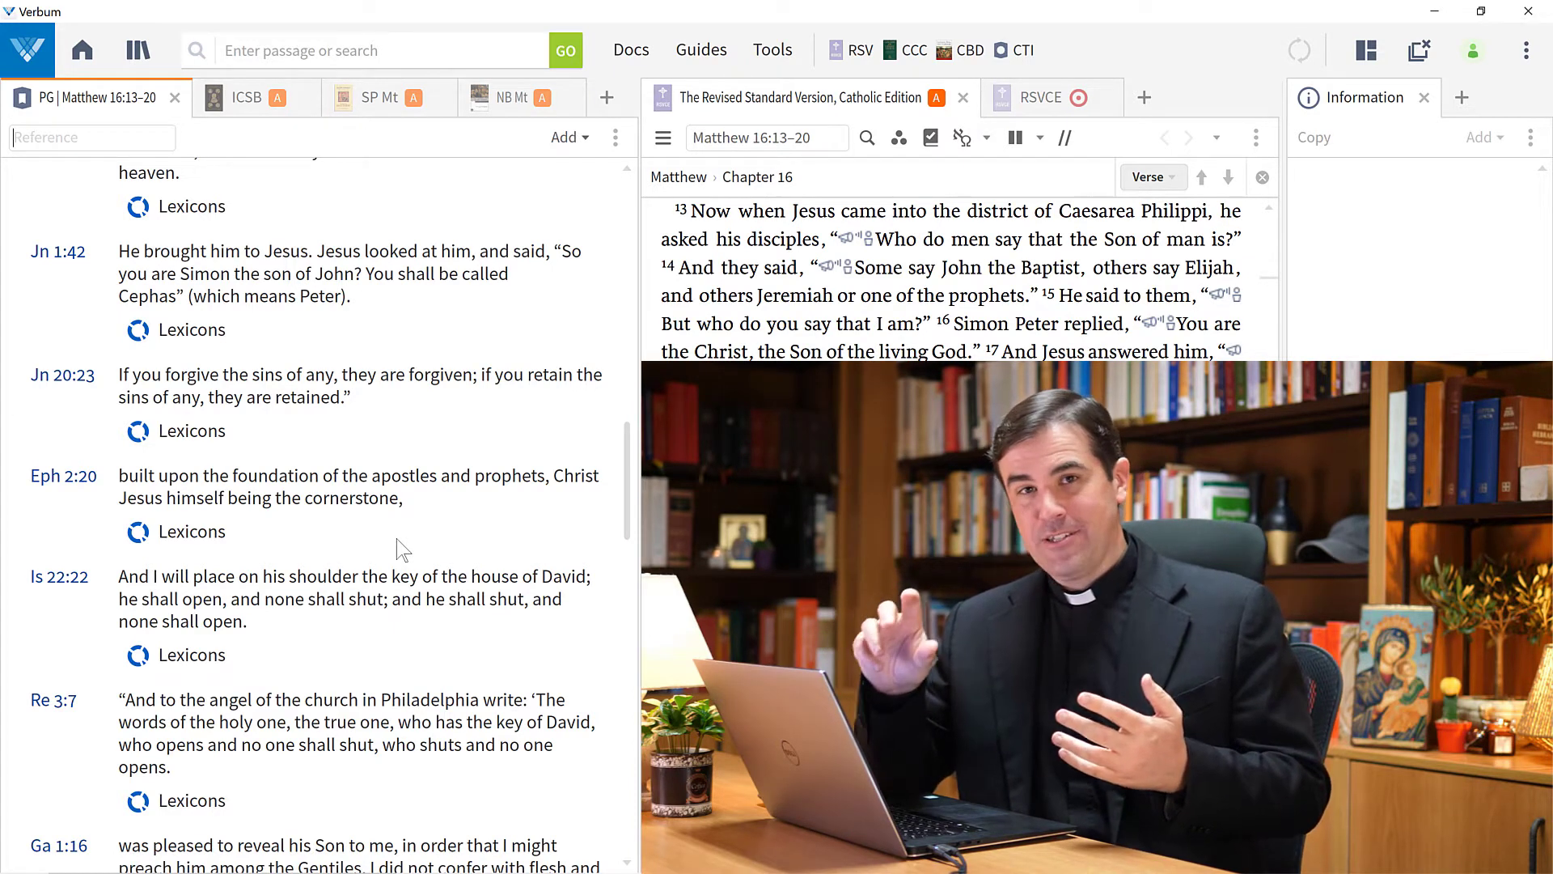
{"action": "scroll", "coordinate": [421, 542], "scroll_direction": "up", "scroll_amount": 3}
{"action": "scroll", "coordinate": [421, 542], "scroll_direction": "up", "scroll_amount": 1}
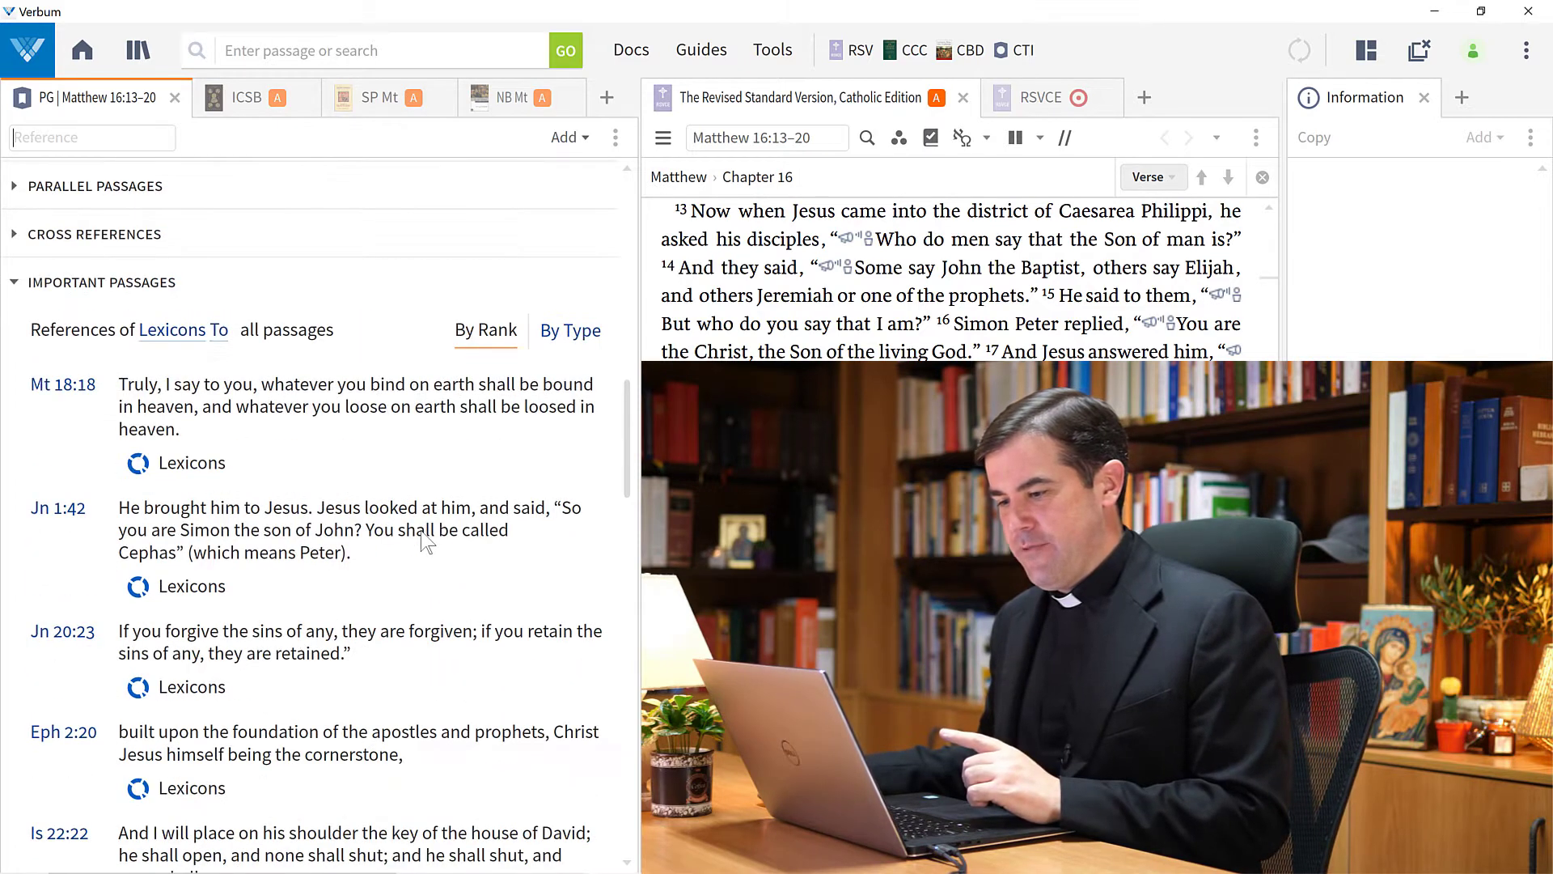
Group the passages by type with All Types shown, and expand the Commentaries group
{"action": "left_click", "coordinate": [576, 335]}
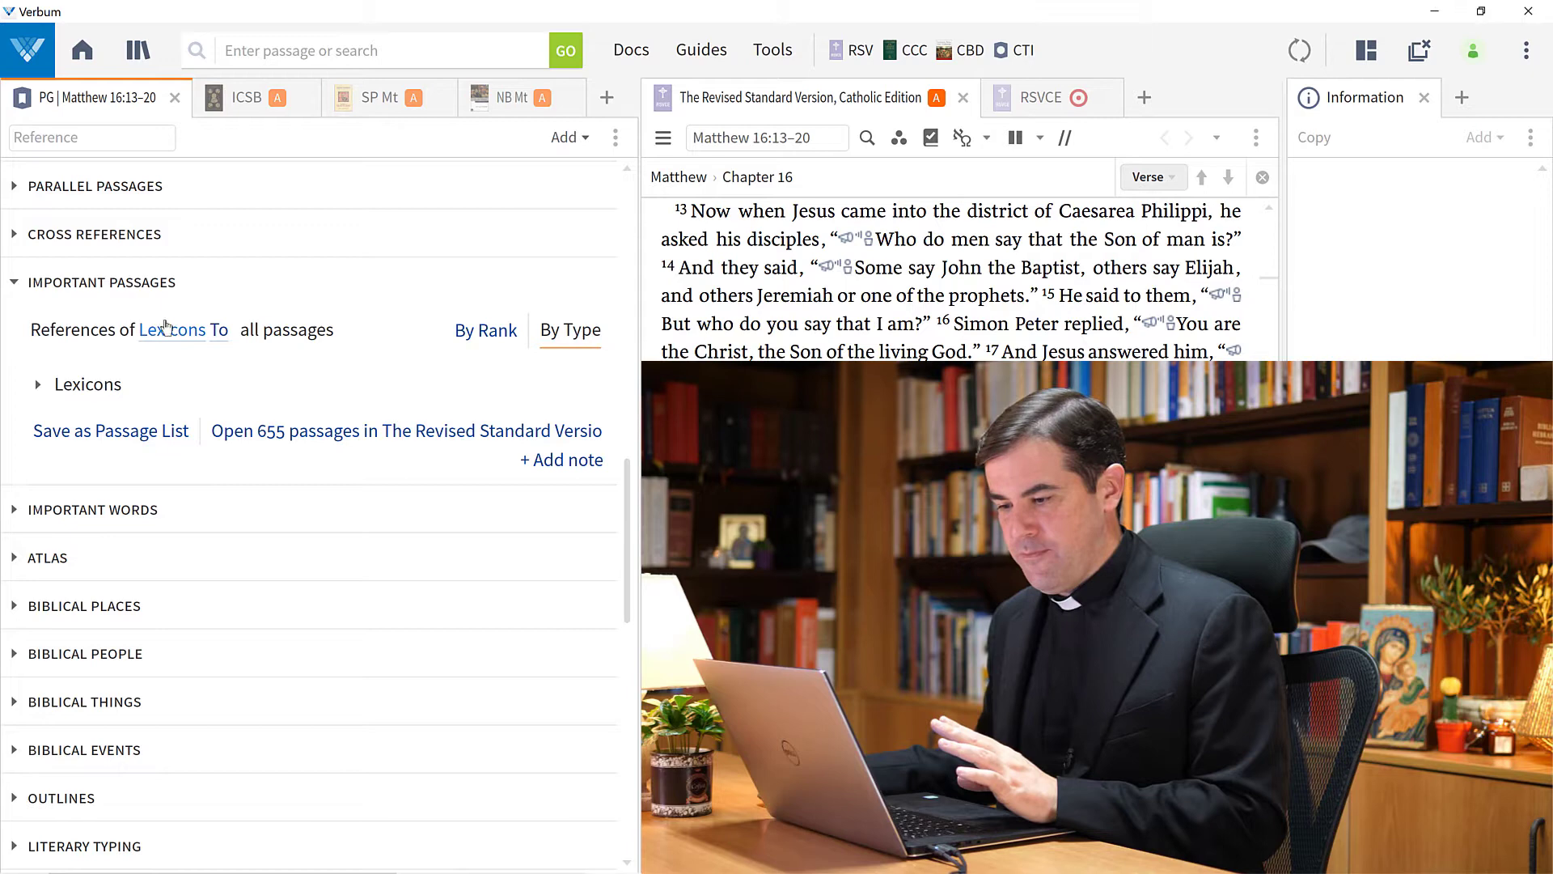
{"action": "left_click", "coordinate": [170, 330]}
{"action": "scroll", "coordinate": [164, 470], "scroll_direction": "up", "scroll_amount": 1}
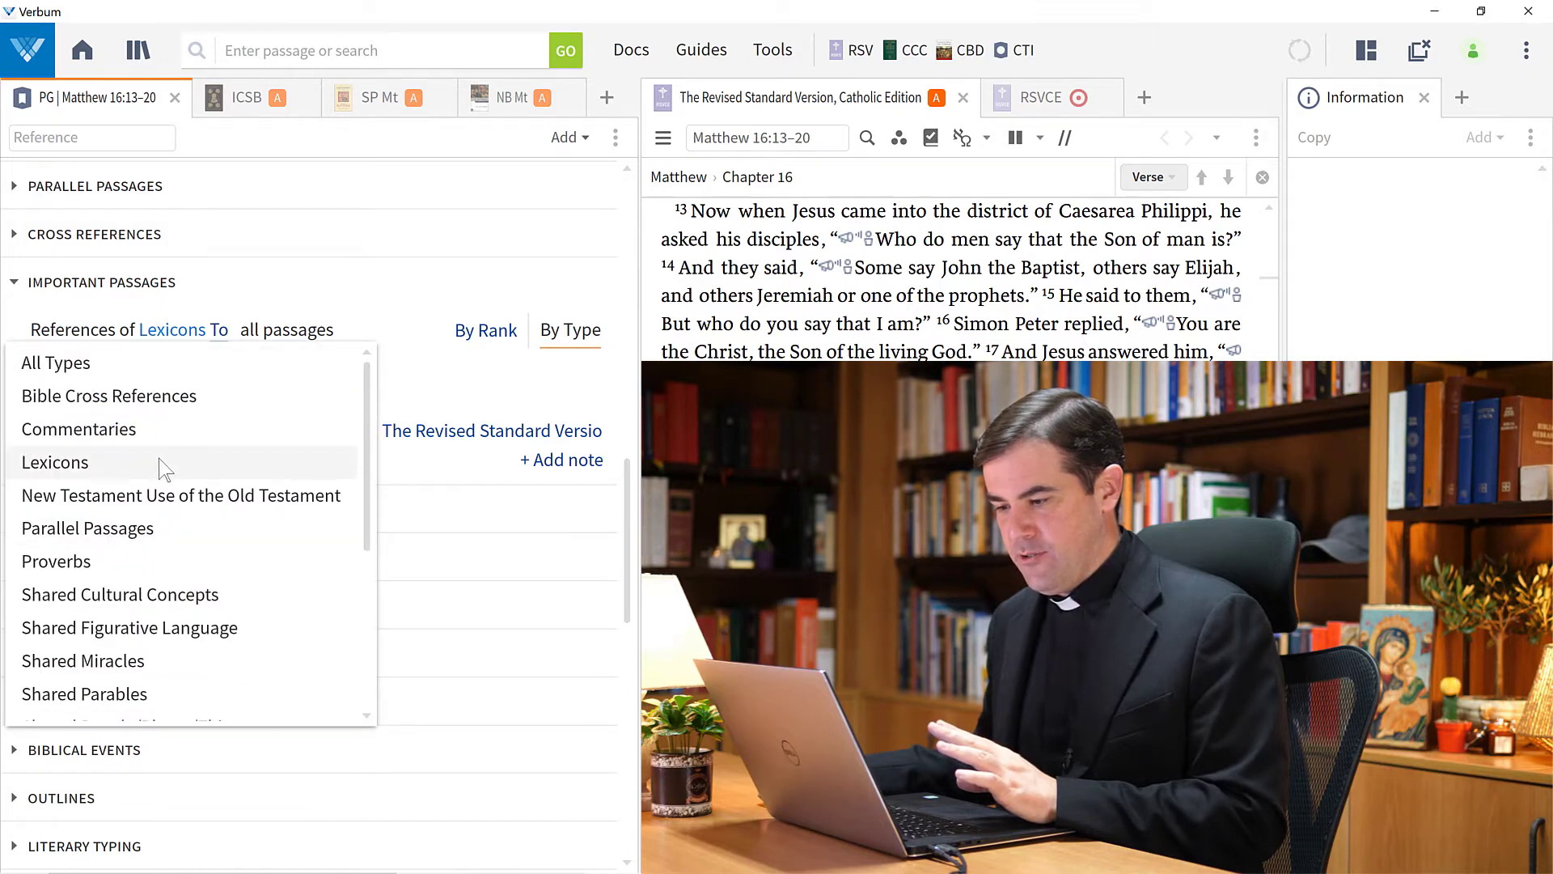
{"action": "left_click", "coordinate": [122, 368]}
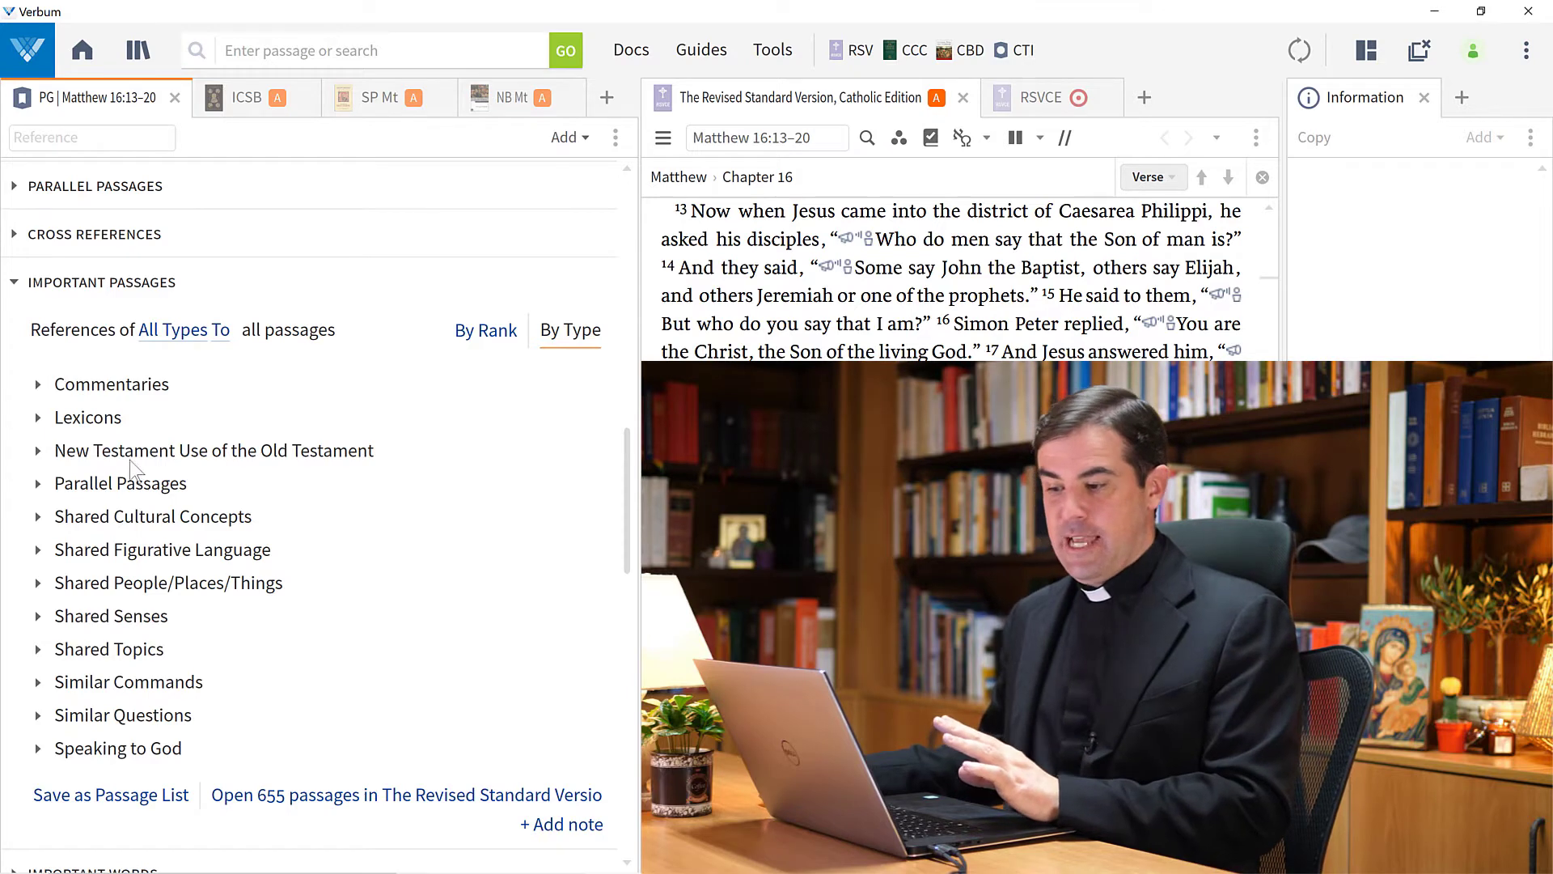
{"action": "left_click", "coordinate": [38, 385]}
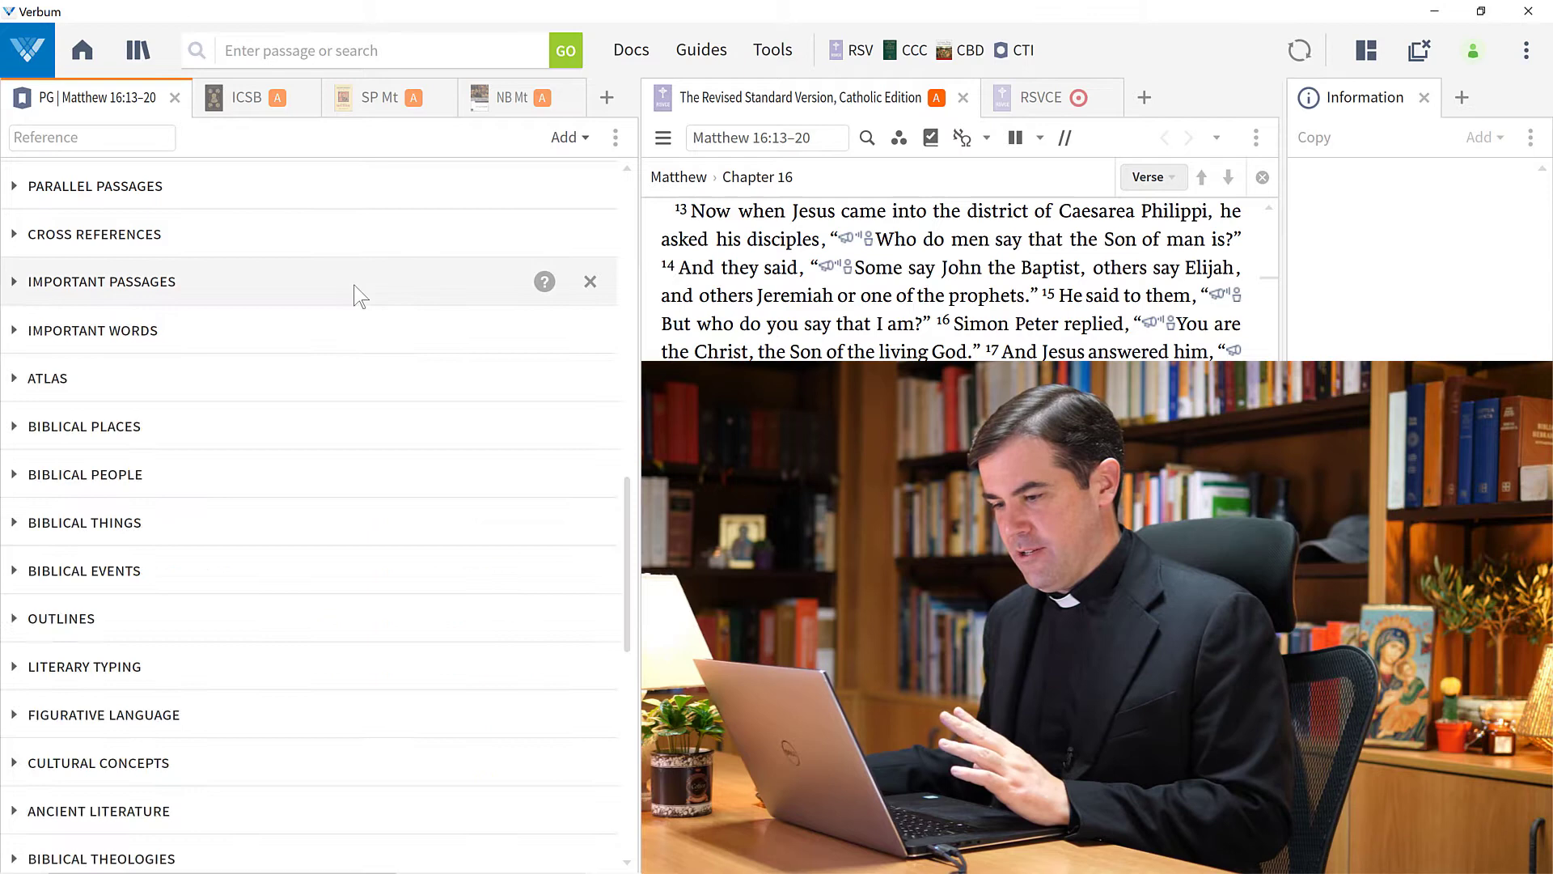
Expand Important Words and open Πέτρος to show its Mt 16:16 and 16:18 occurrences
{"action": "scroll", "coordinate": [313, 333], "scroll_direction": "down", "scroll_amount": 1}
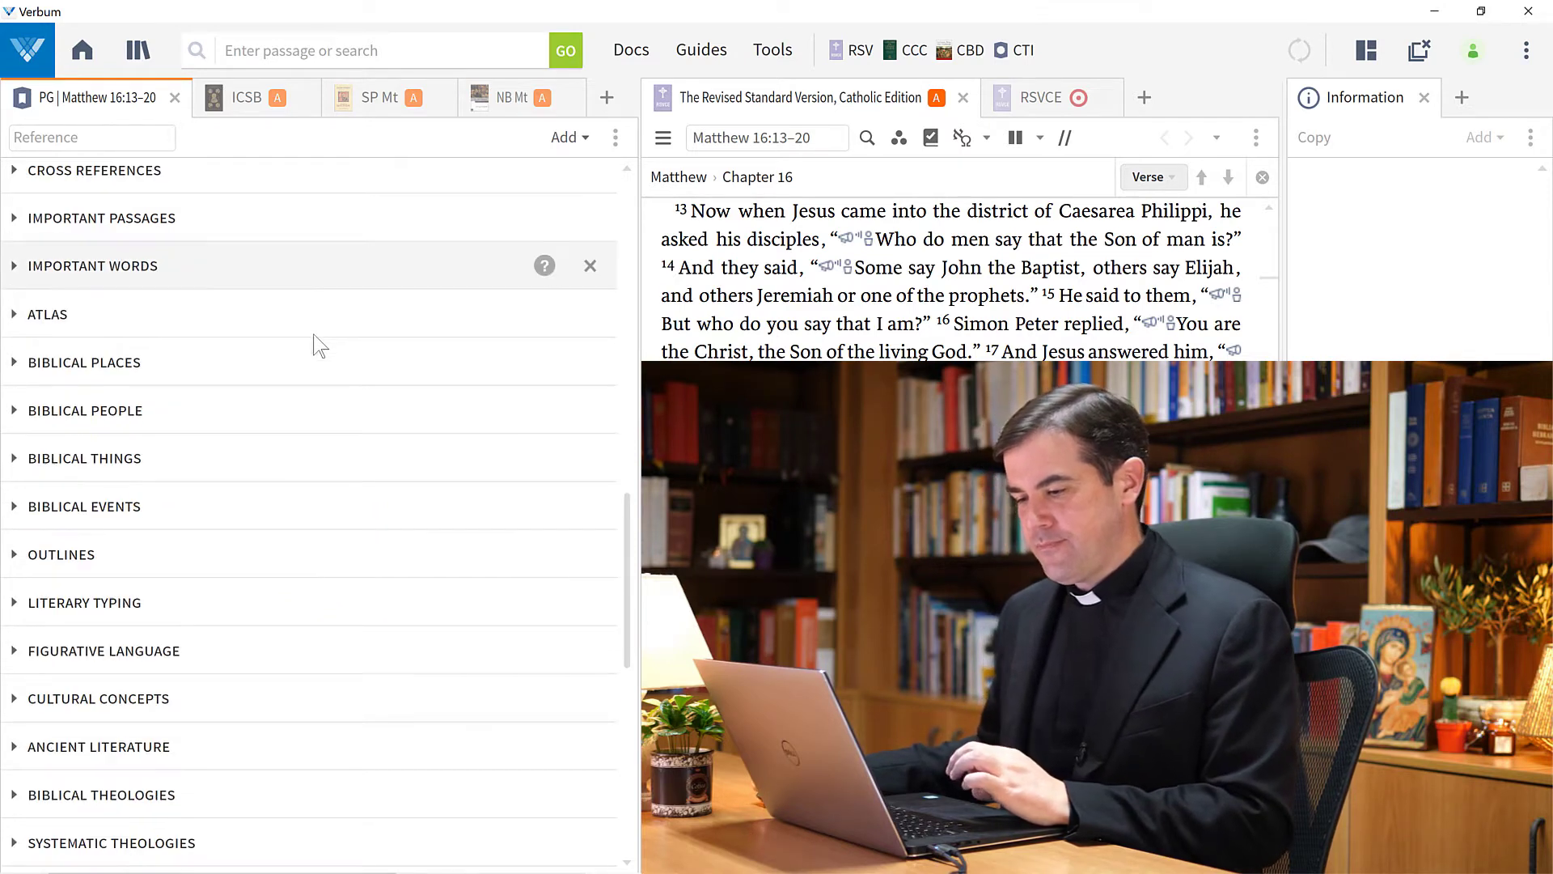
{"action": "left_click", "coordinate": [332, 279]}
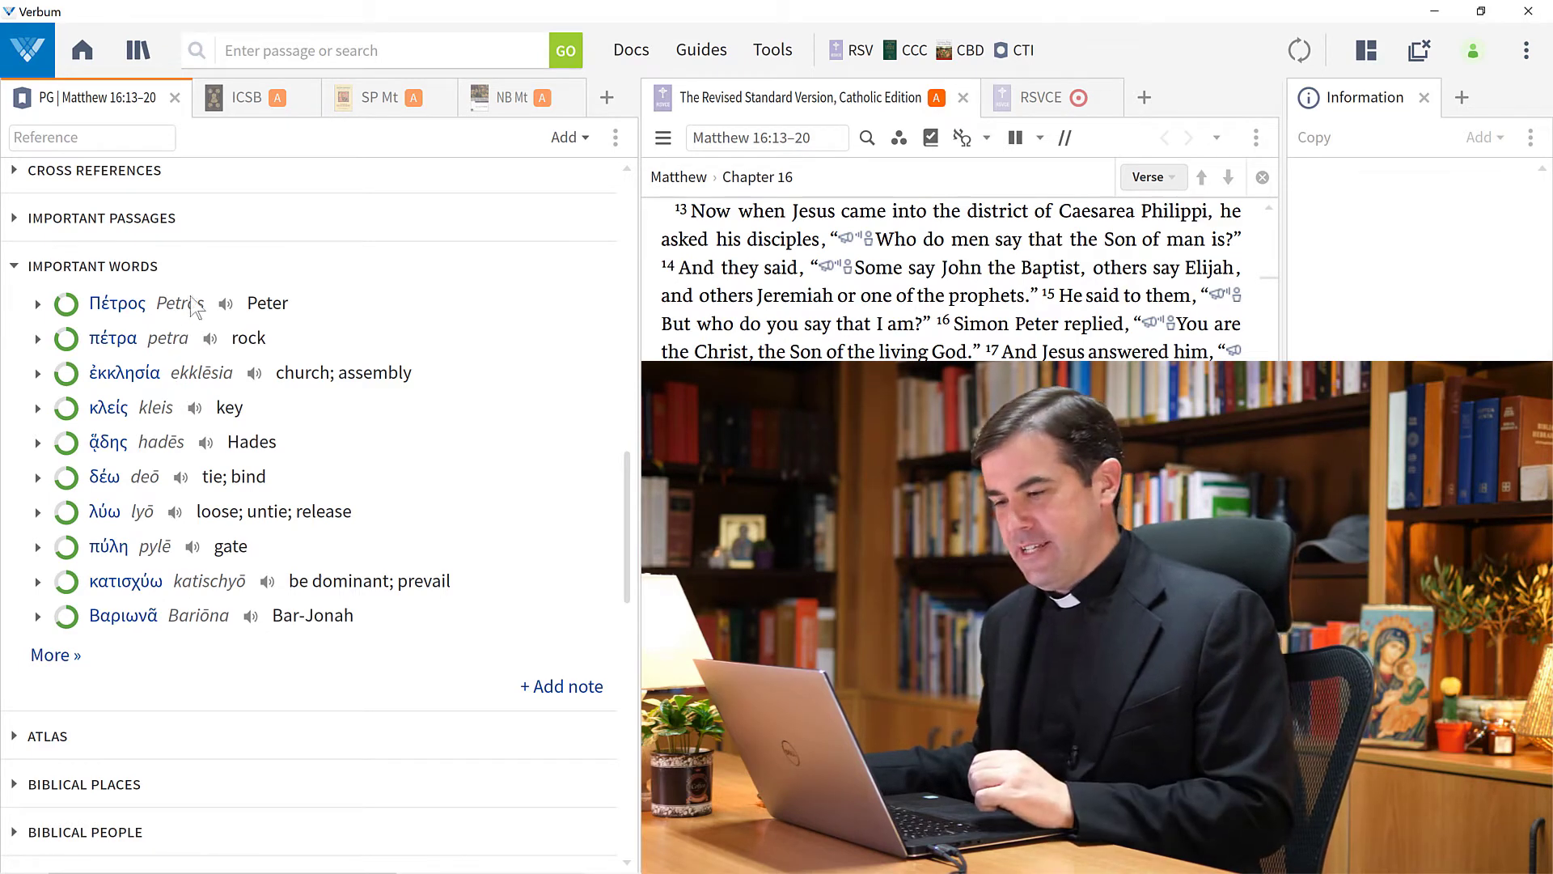
{"action": "left_click", "coordinate": [39, 305]}
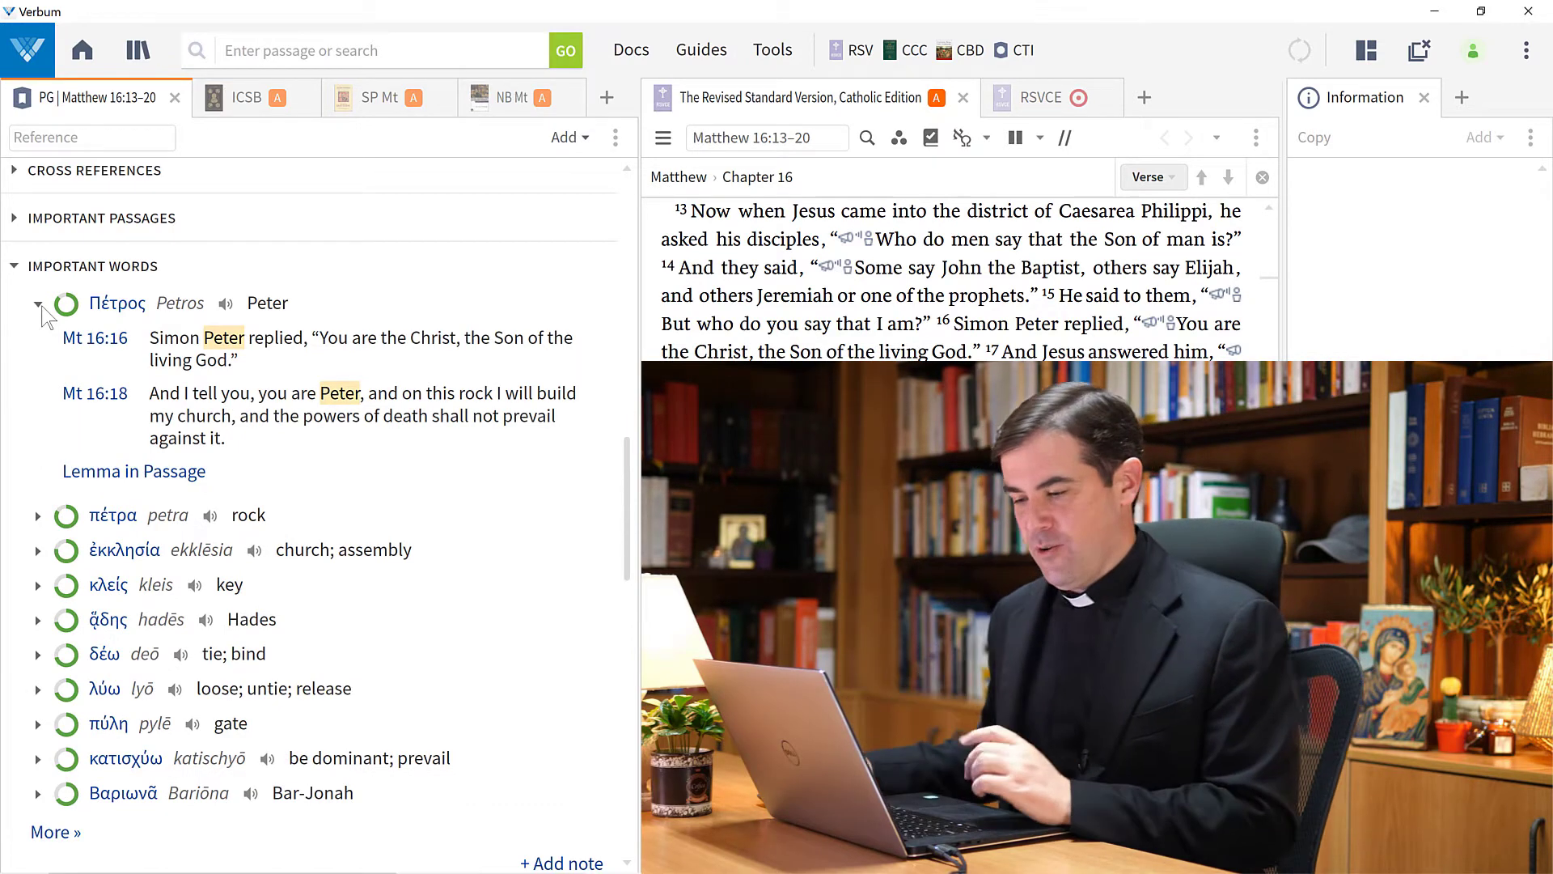
Run a Πέτρος lemma search, view the first commentary's excerpts, then close it and collapse Important Words
{"action": "left_click", "coordinate": [134, 478]}
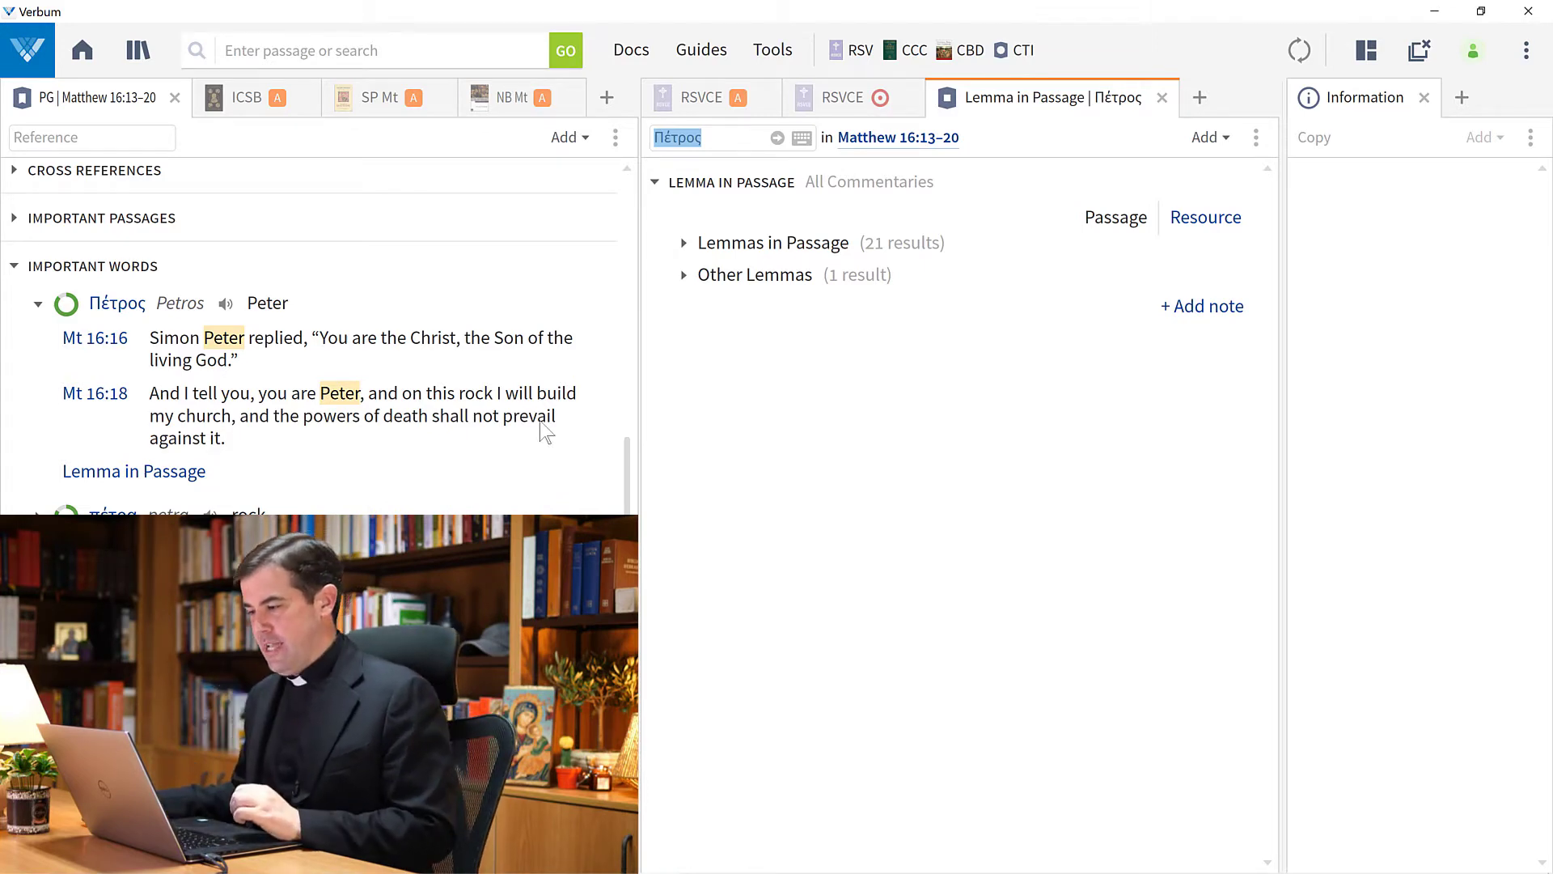
{"action": "left_click", "coordinate": [684, 244]}
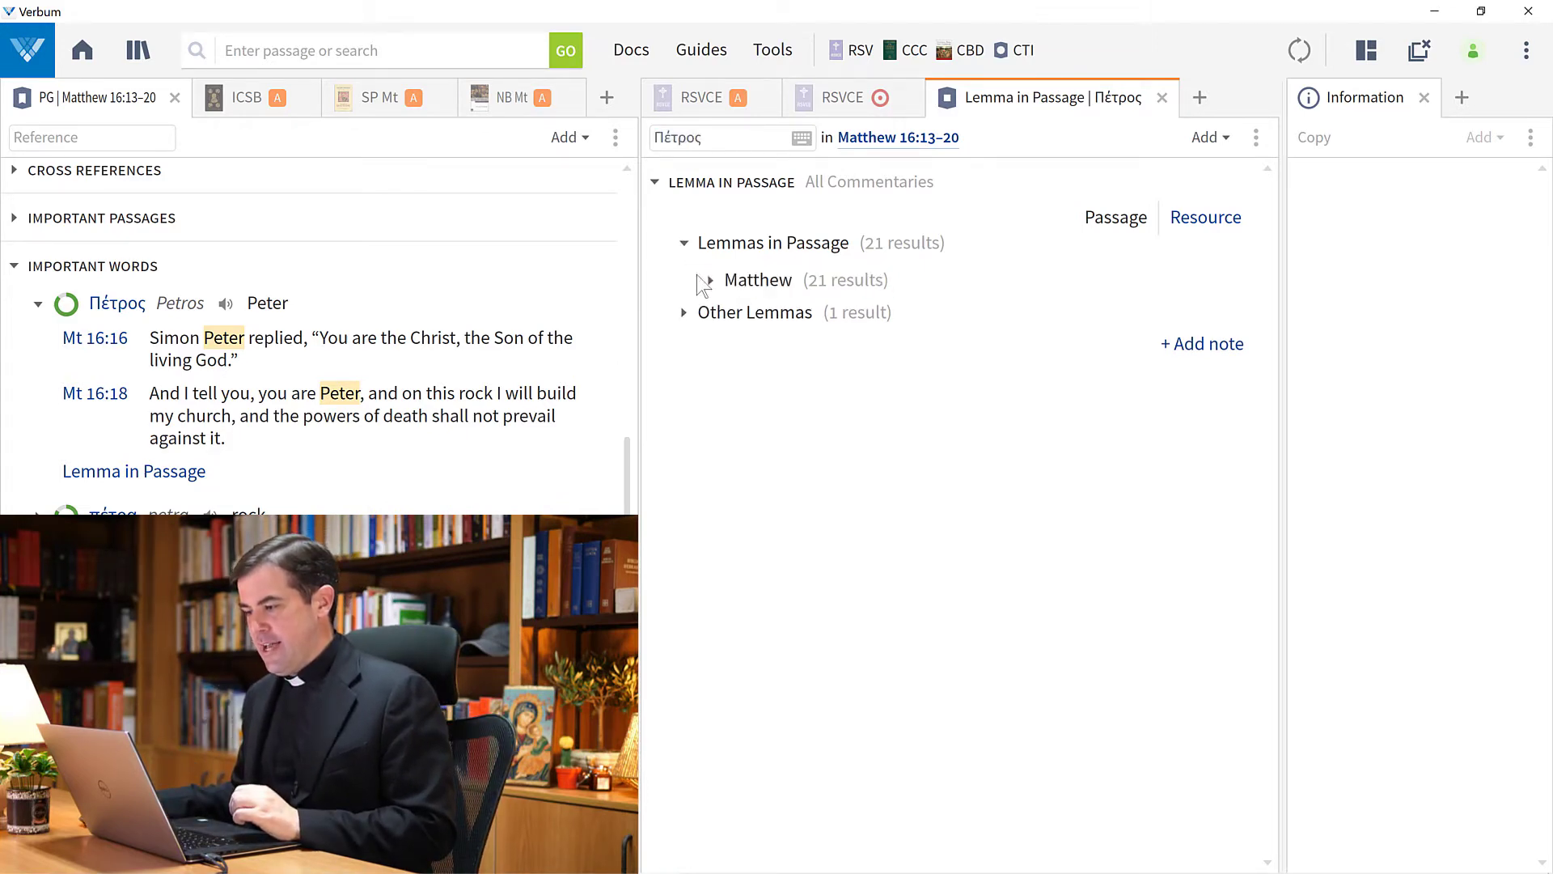
{"action": "left_click", "coordinate": [711, 281]}
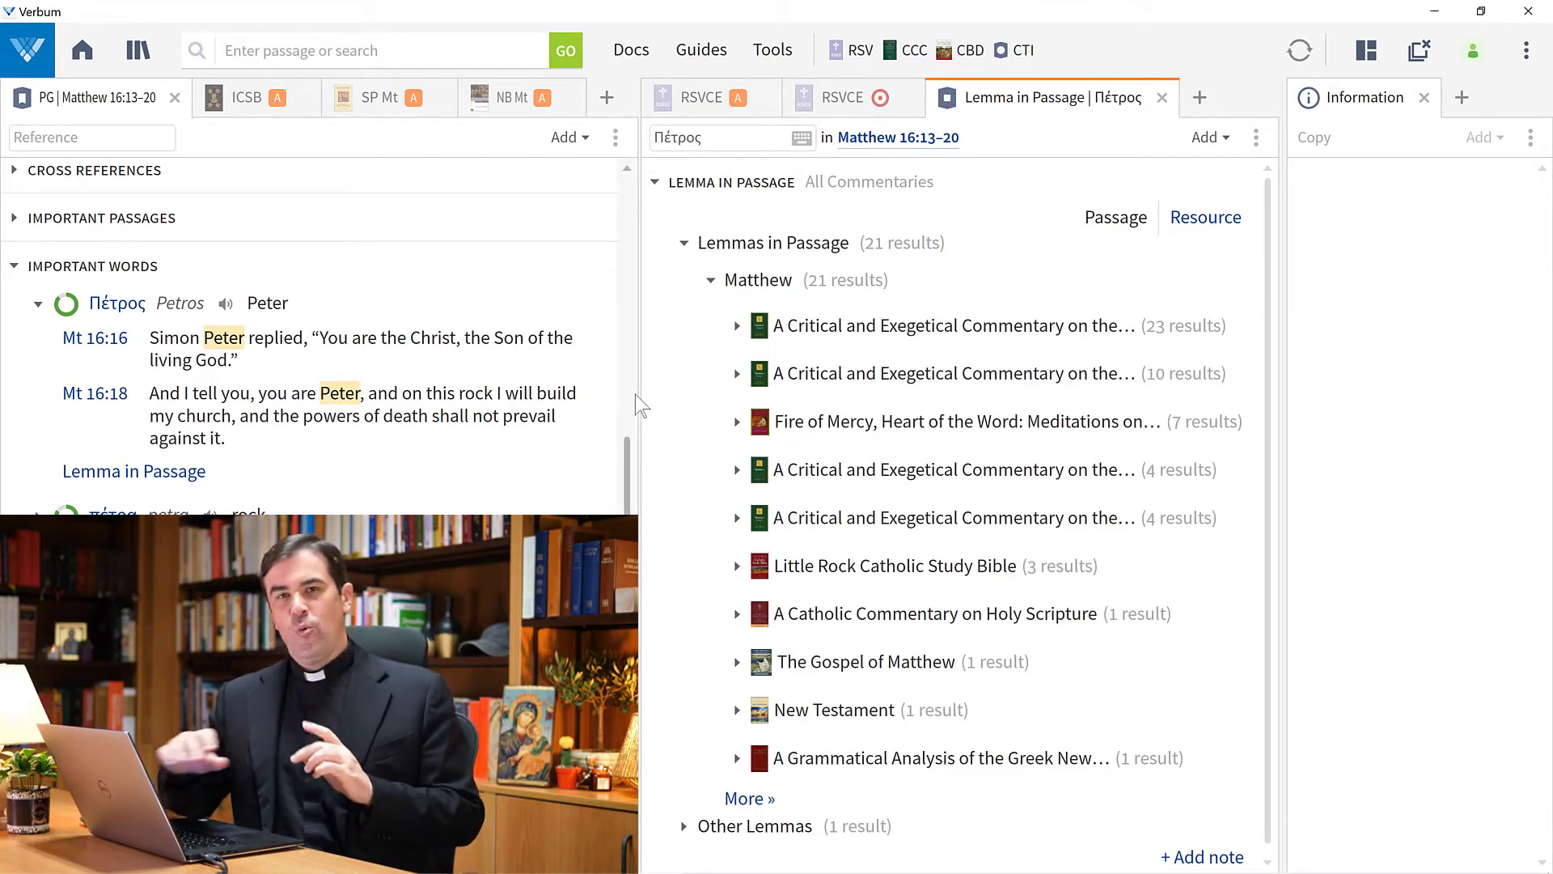
{"action": "left_click", "coordinate": [737, 327]}
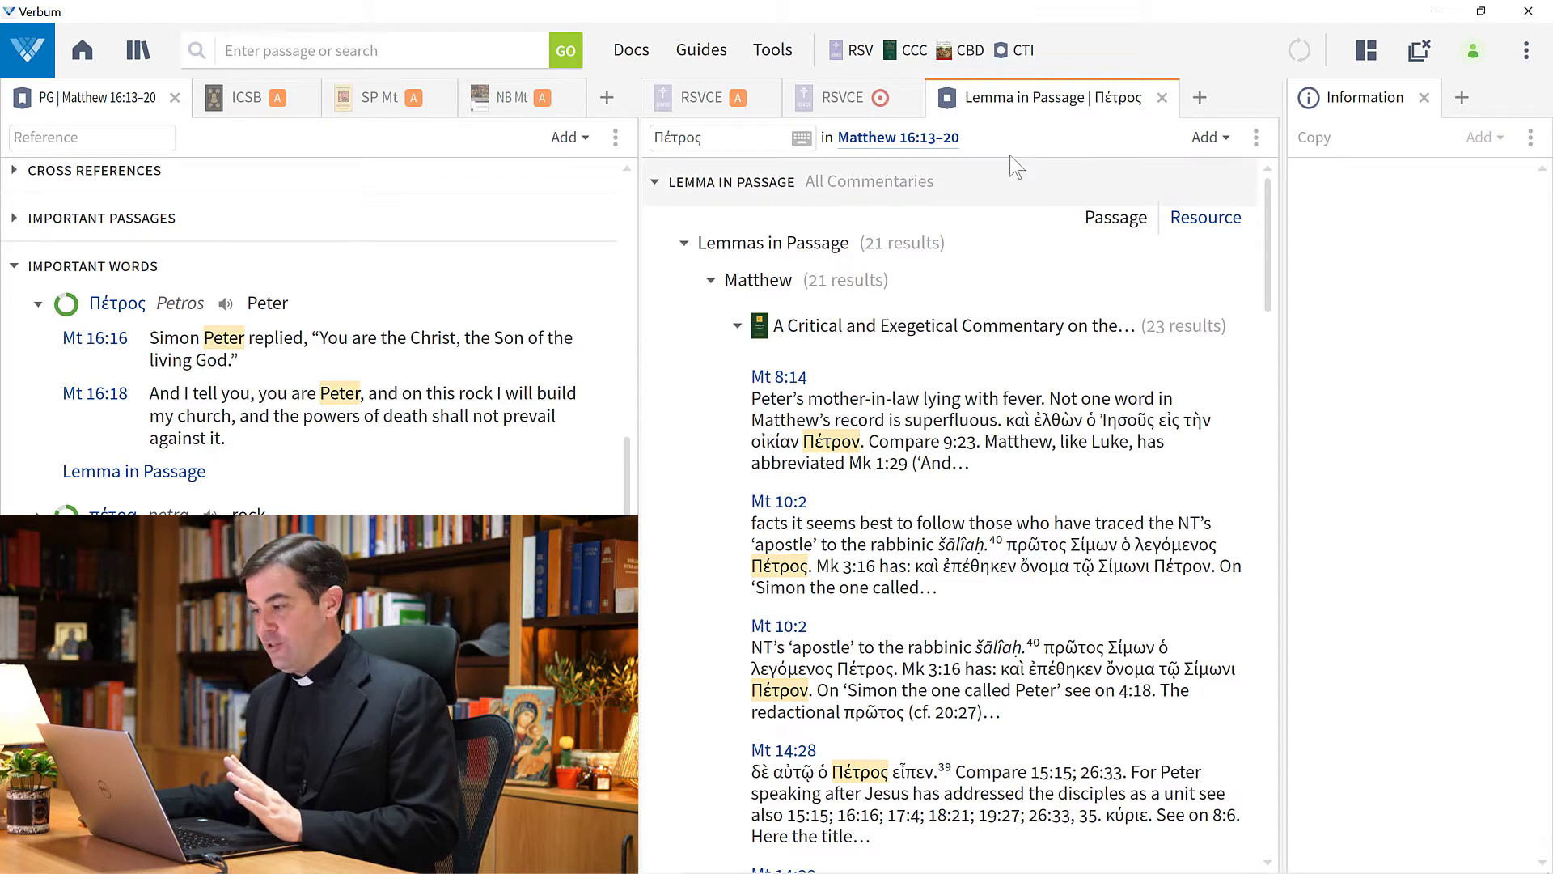
{"action": "middle_click", "coordinate": [1040, 103]}
{"action": "left_click", "coordinate": [298, 266]}
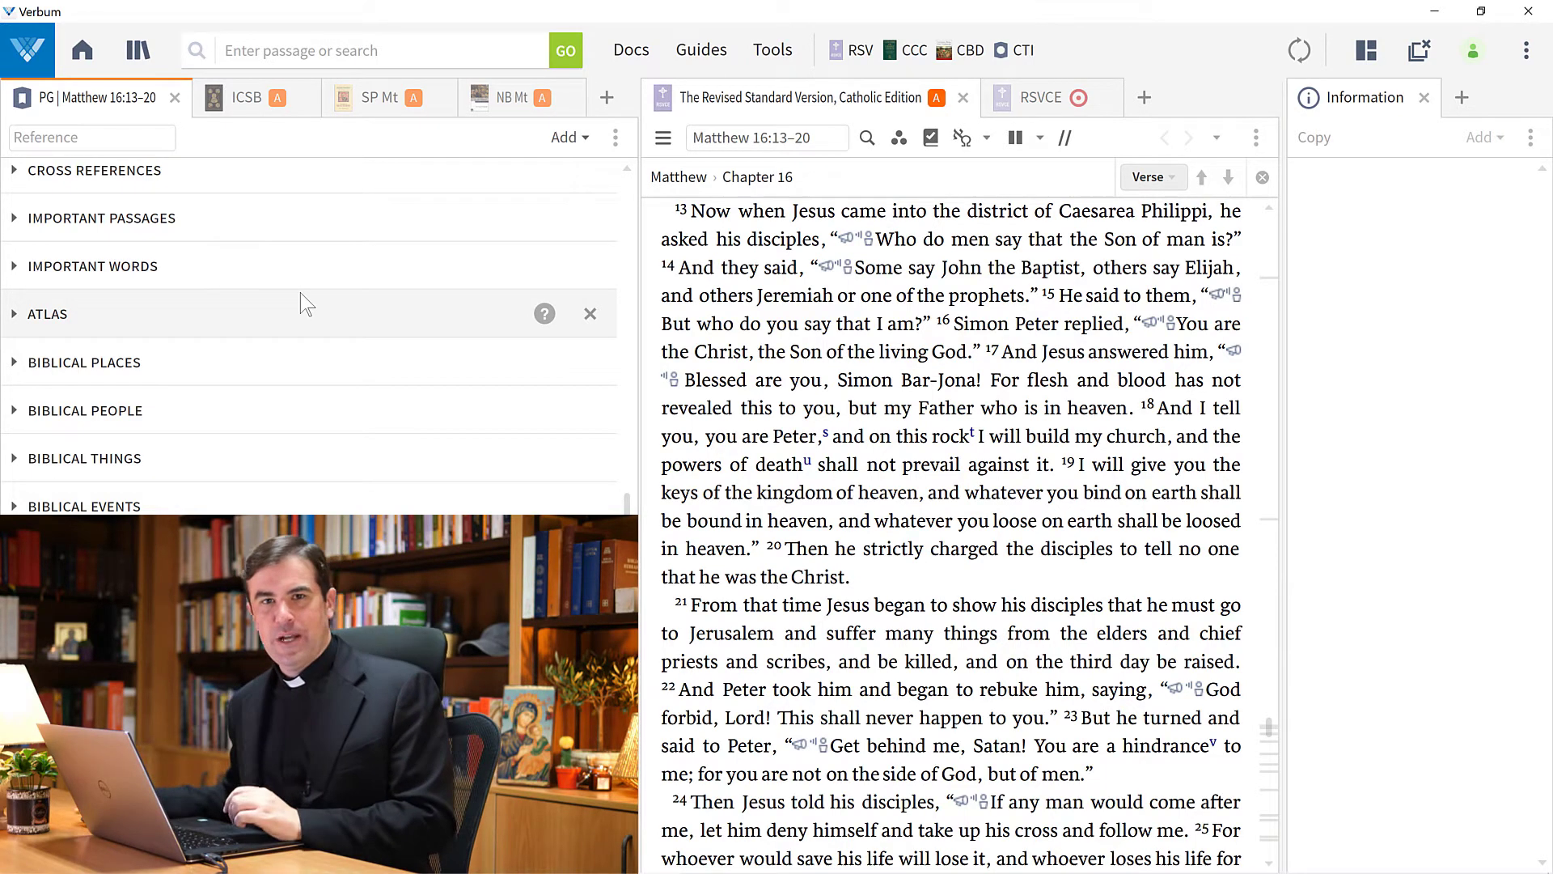
Expand the Atlas and open the 'Jesus Visits Tyre, Sidon, and Caesarea Philippi' map
{"action": "left_click", "coordinate": [308, 319]}
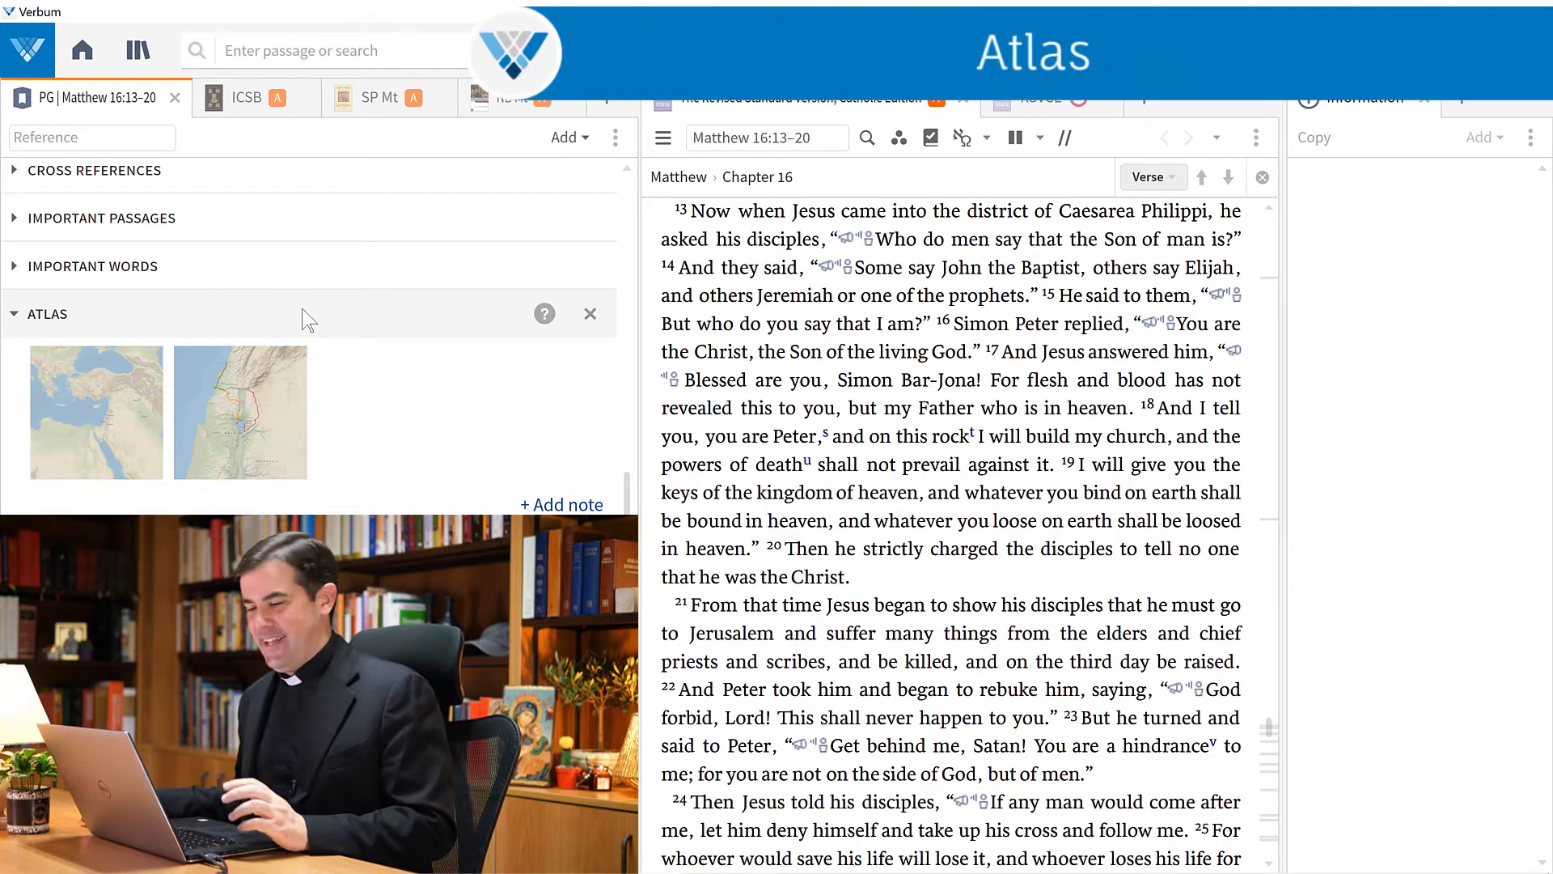
{"action": "left_click", "coordinate": [247, 402]}
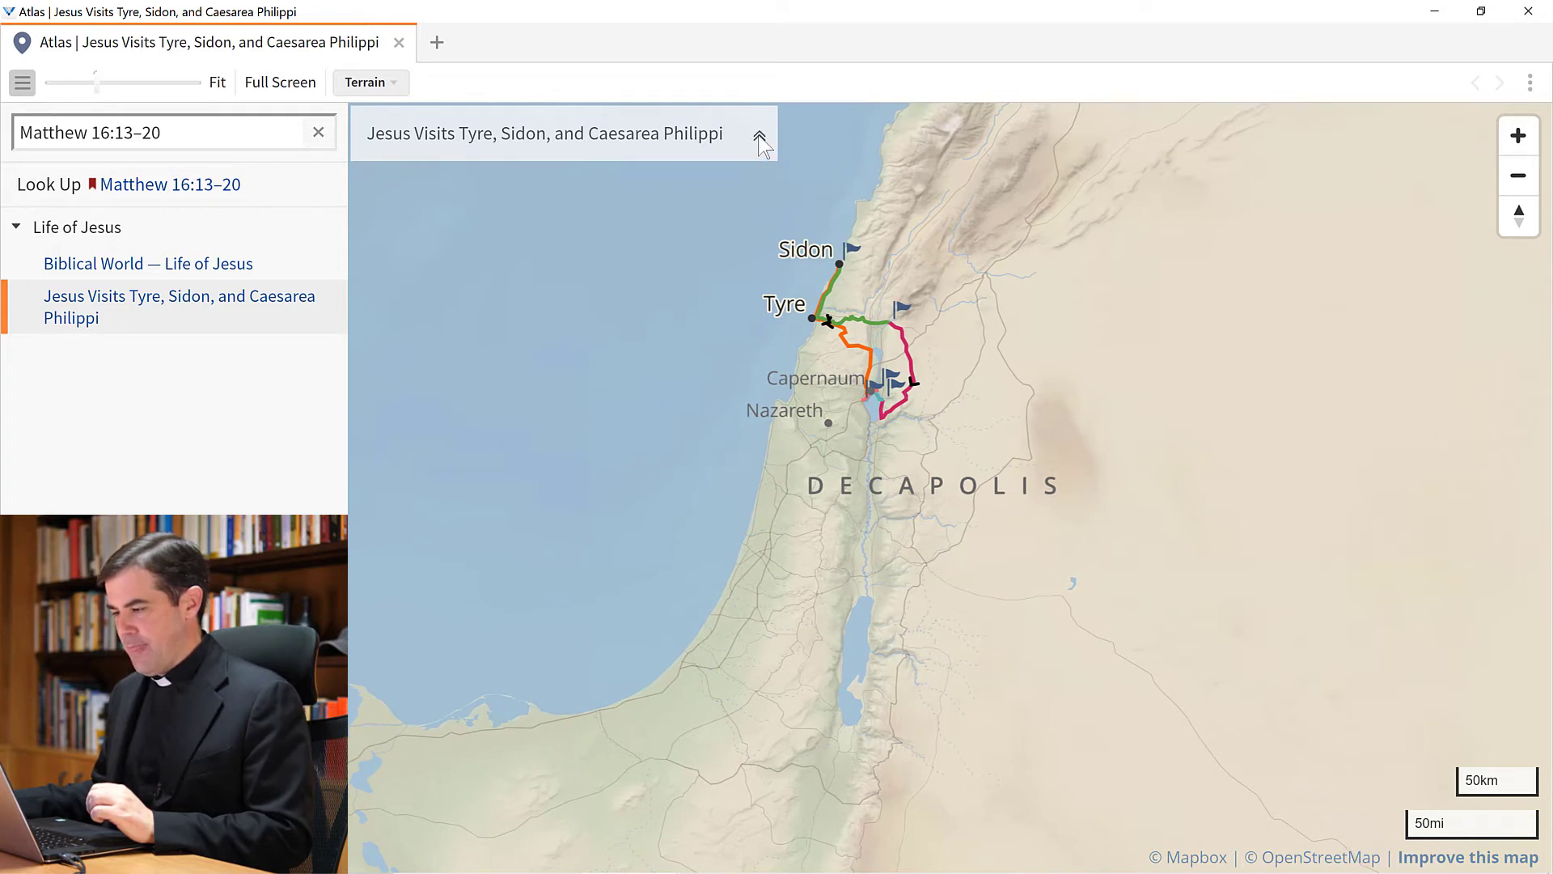
Show the map legend of routes, zoom in, and pan toward the Sea of Galilee region
{"action": "left_click", "coordinate": [760, 138]}
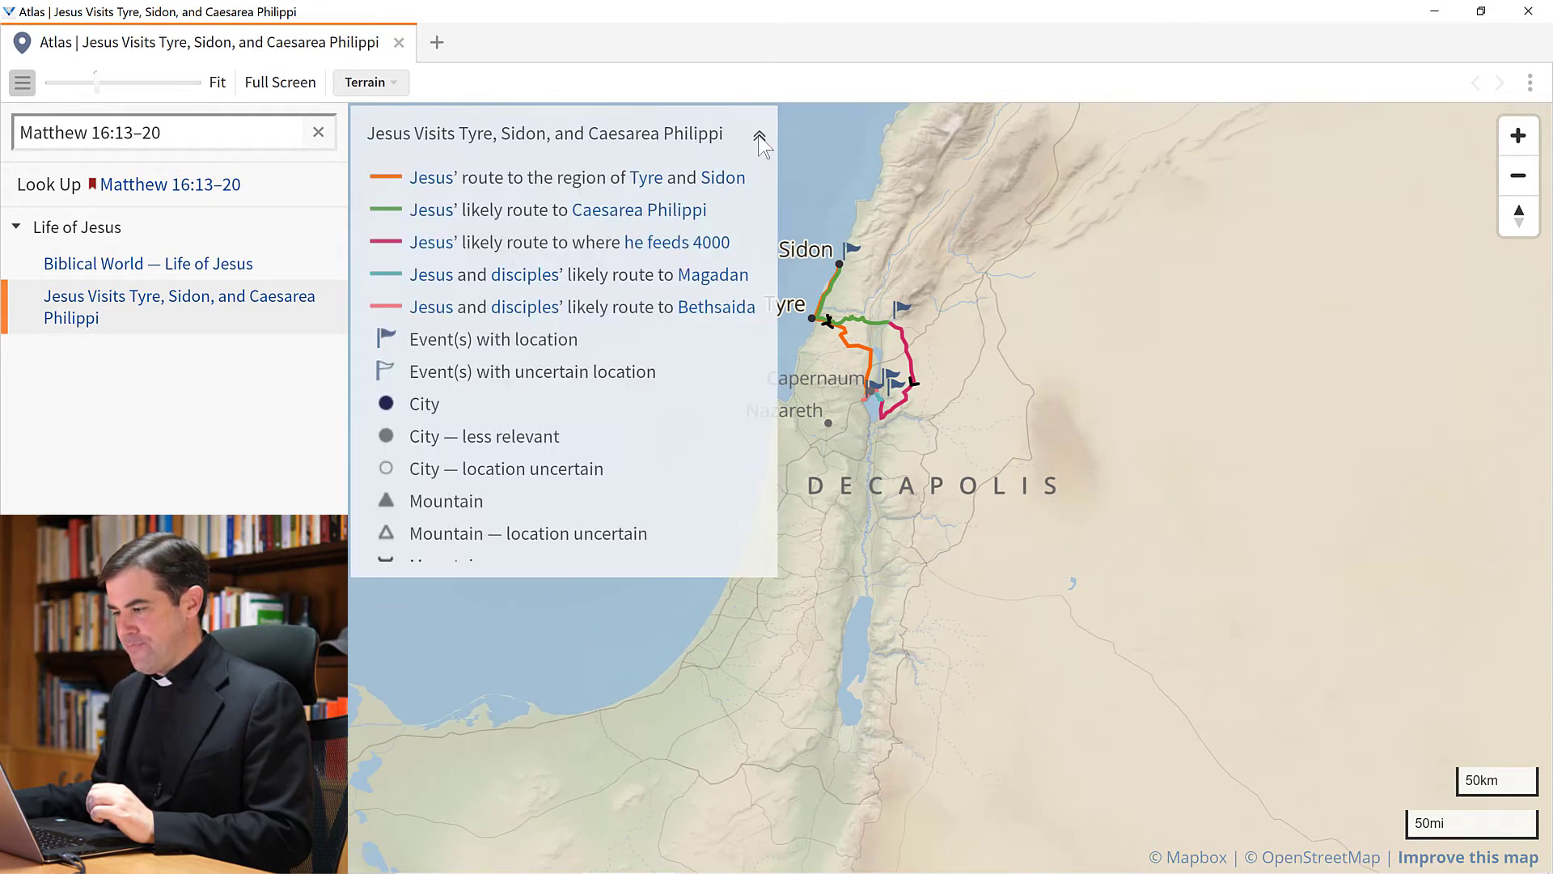
{"action": "left_click", "coordinate": [1521, 137]}
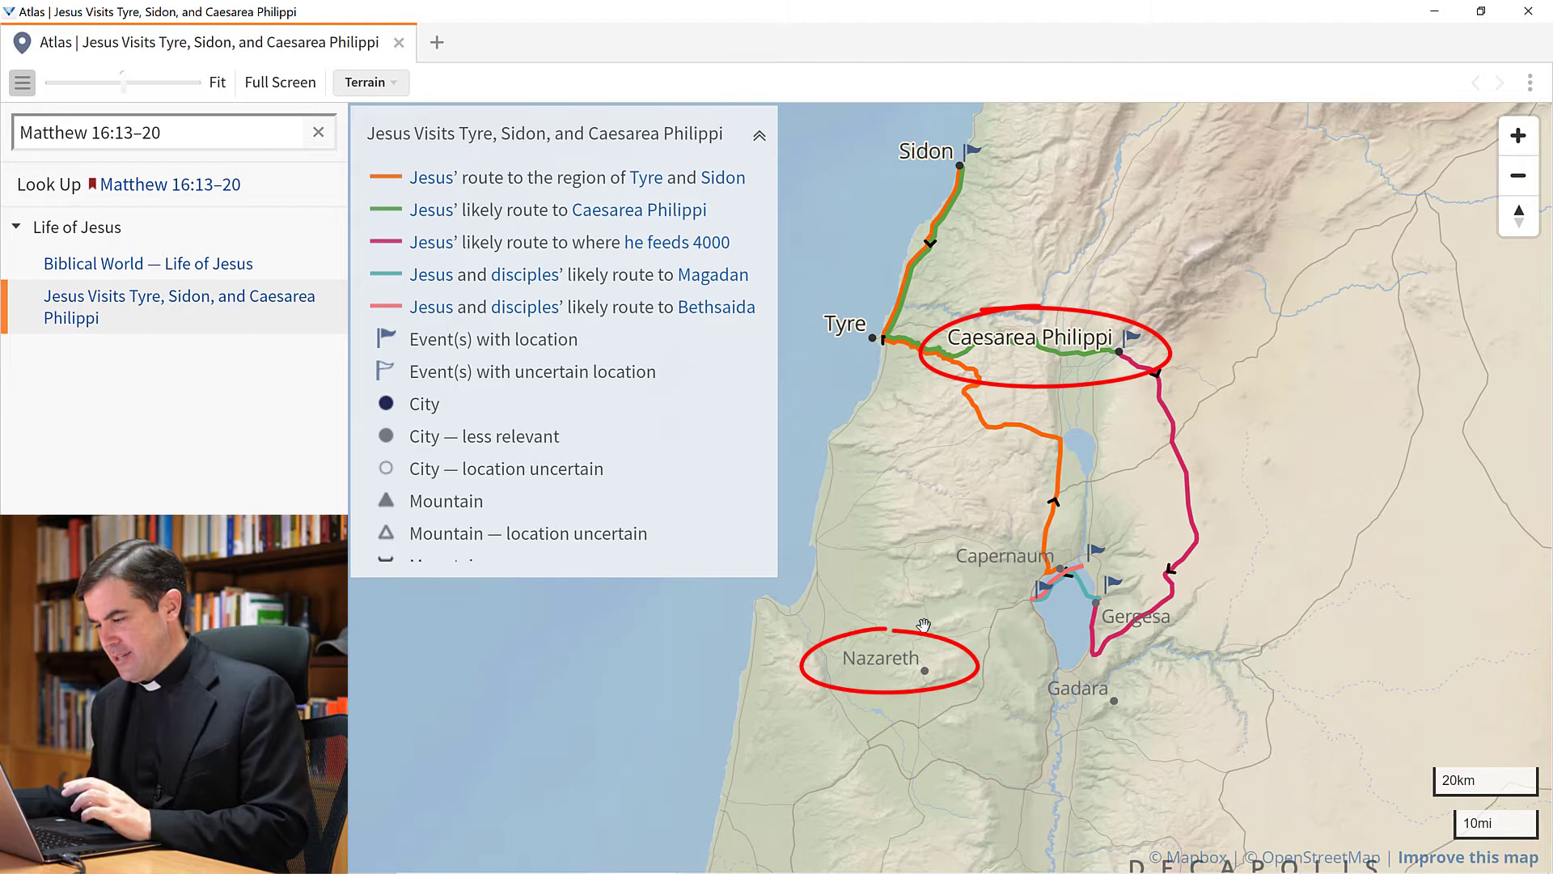
{"action": "left_click_drag", "start_coordinate": [955, 758], "coordinate": [960, 579]}
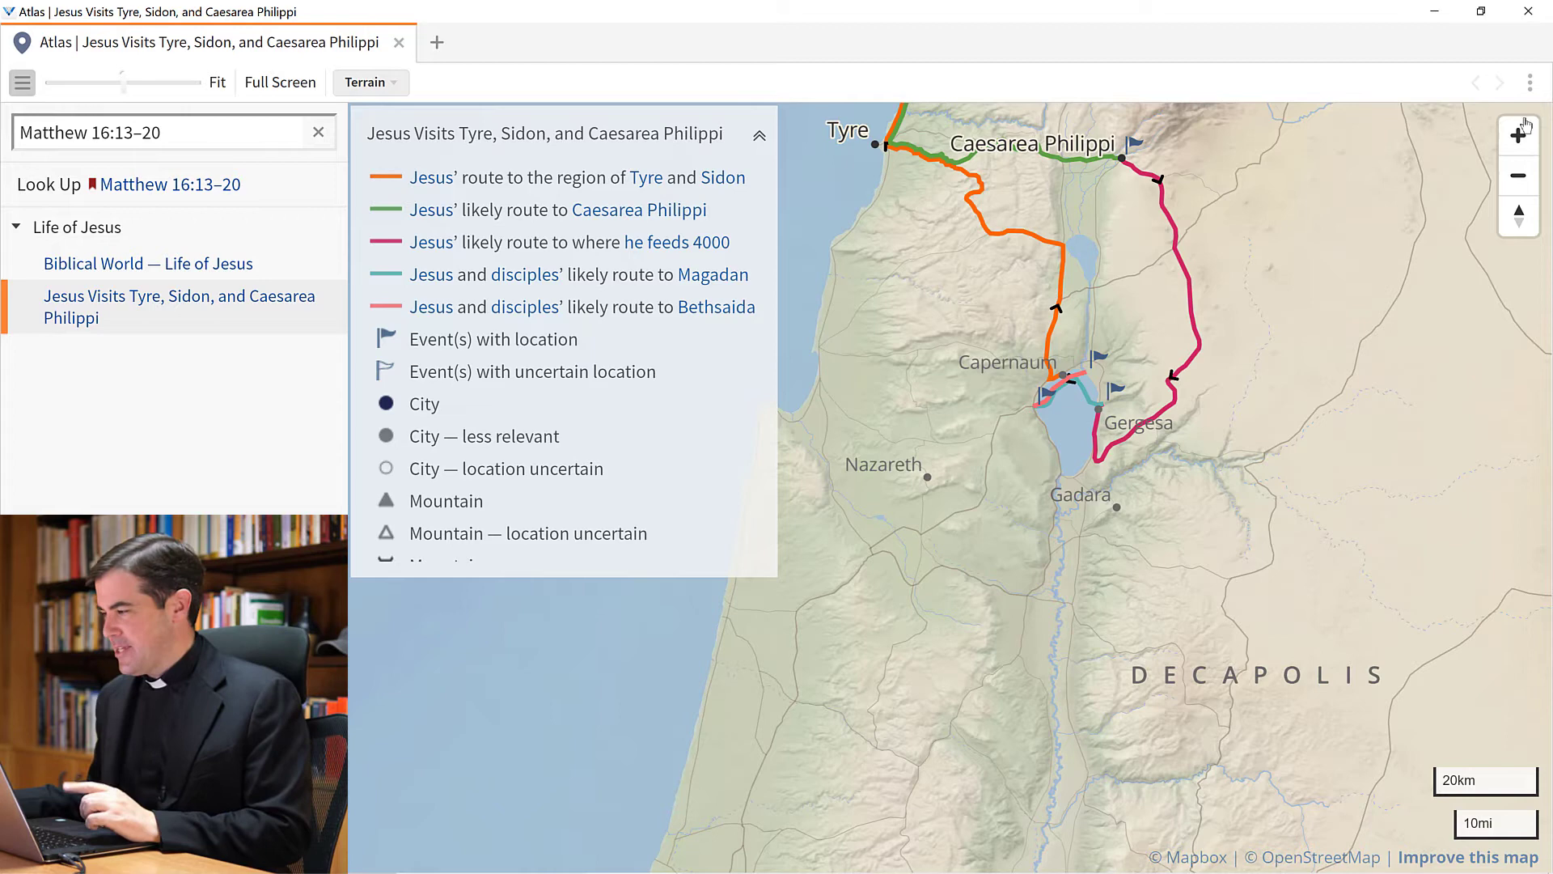
Close the atlas map, collapse the Atlas and Biblical Places sections, and underline Factbook topics in the Bible text
{"action": "left_click", "coordinate": [1527, 11]}
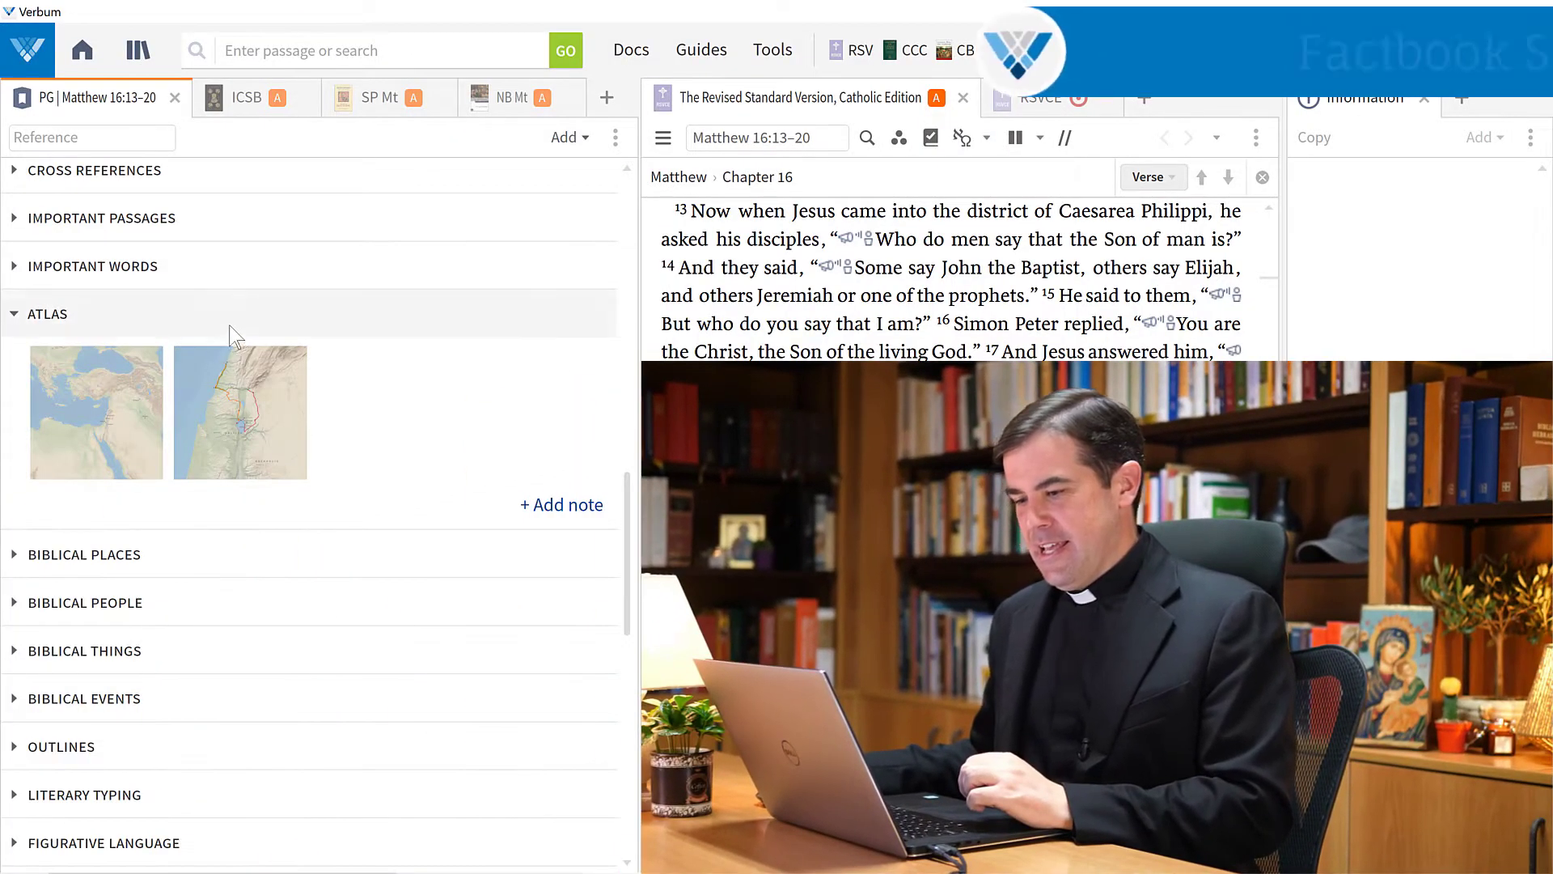
{"action": "left_click", "coordinate": [232, 320]}
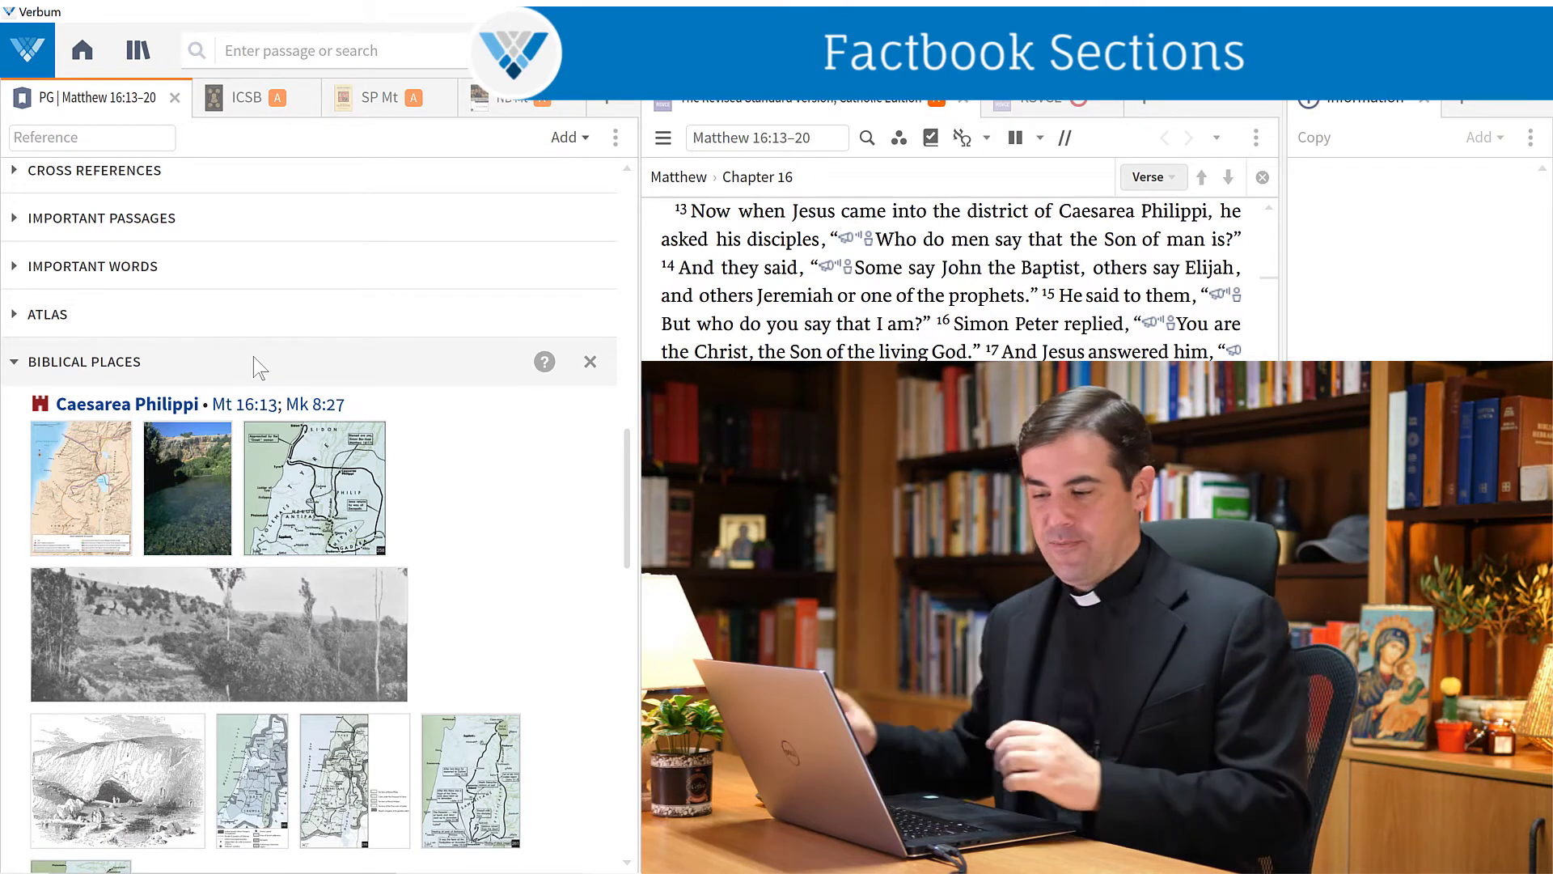
{"action": "mouse_move", "coordinate": [140, 409]}
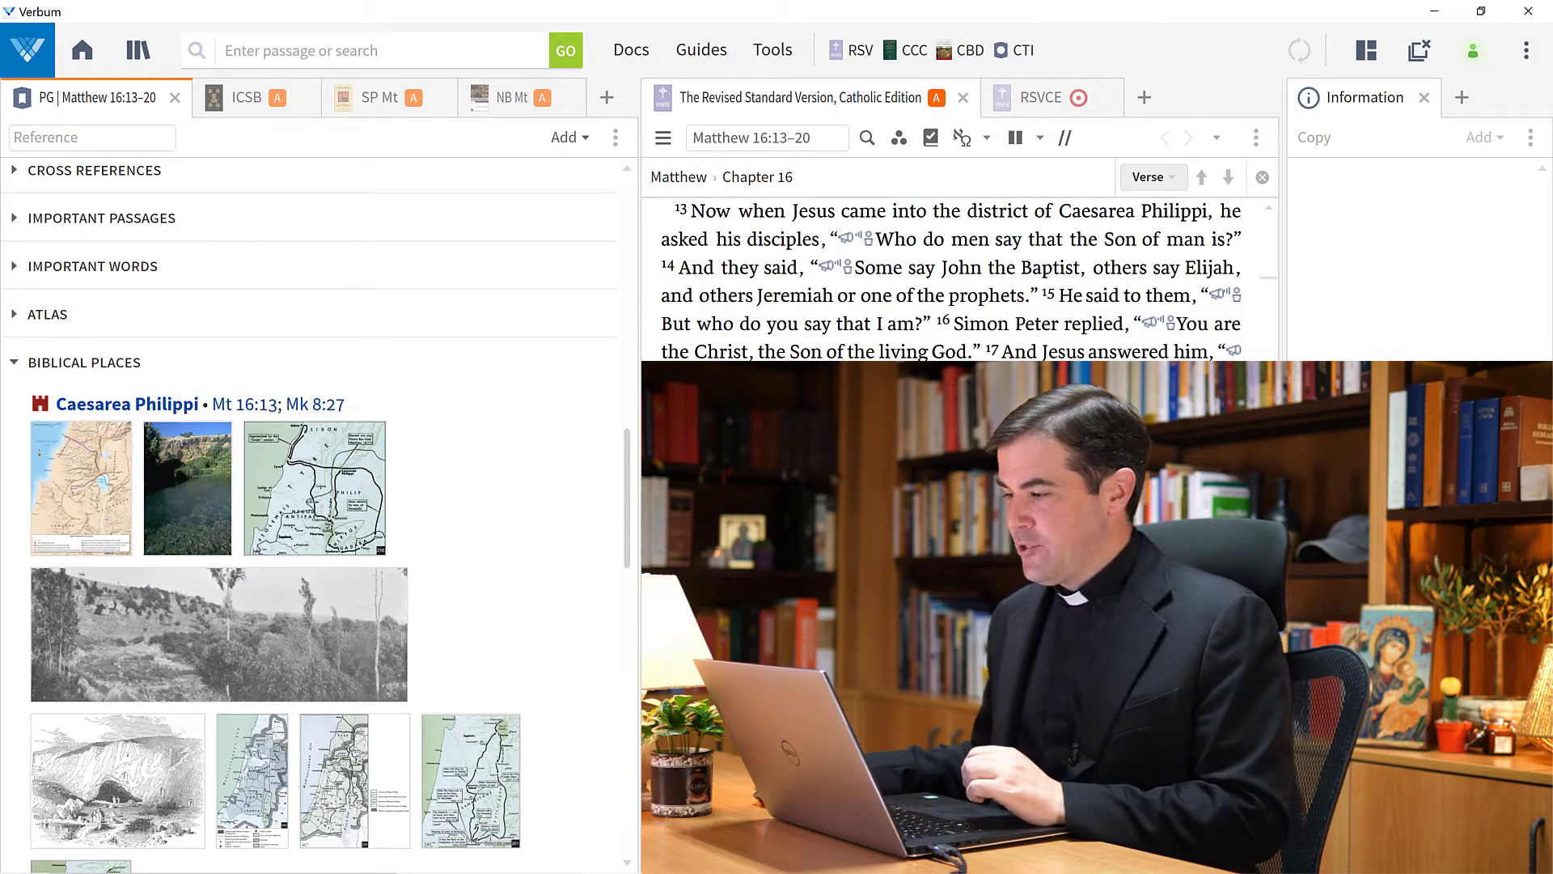
{"action": "left_click", "coordinate": [932, 139]}
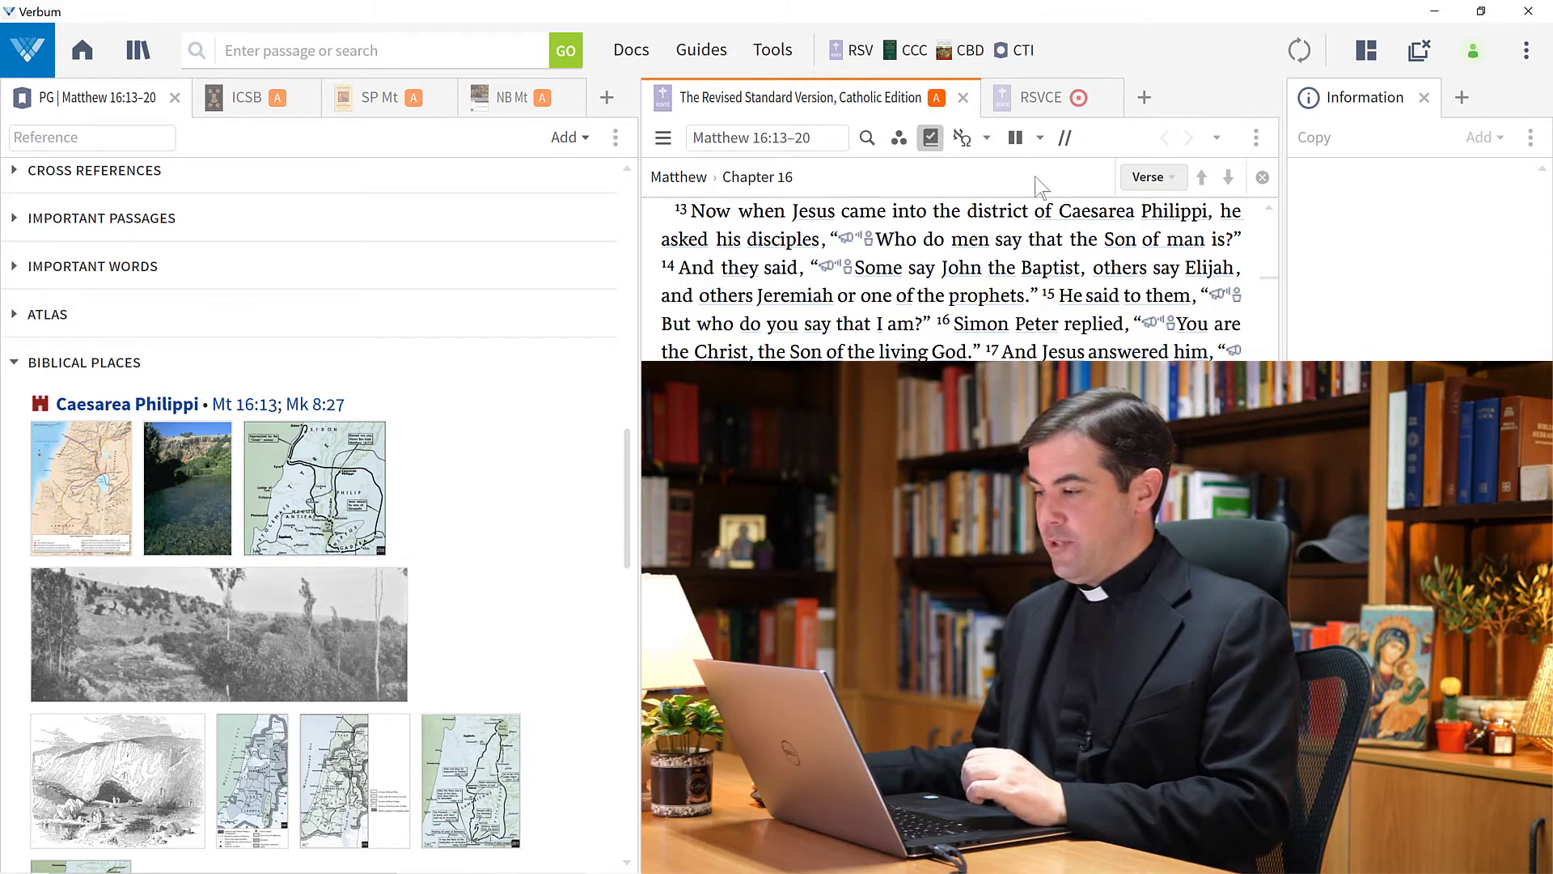
{"action": "mouse_move", "coordinate": [1127, 224]}
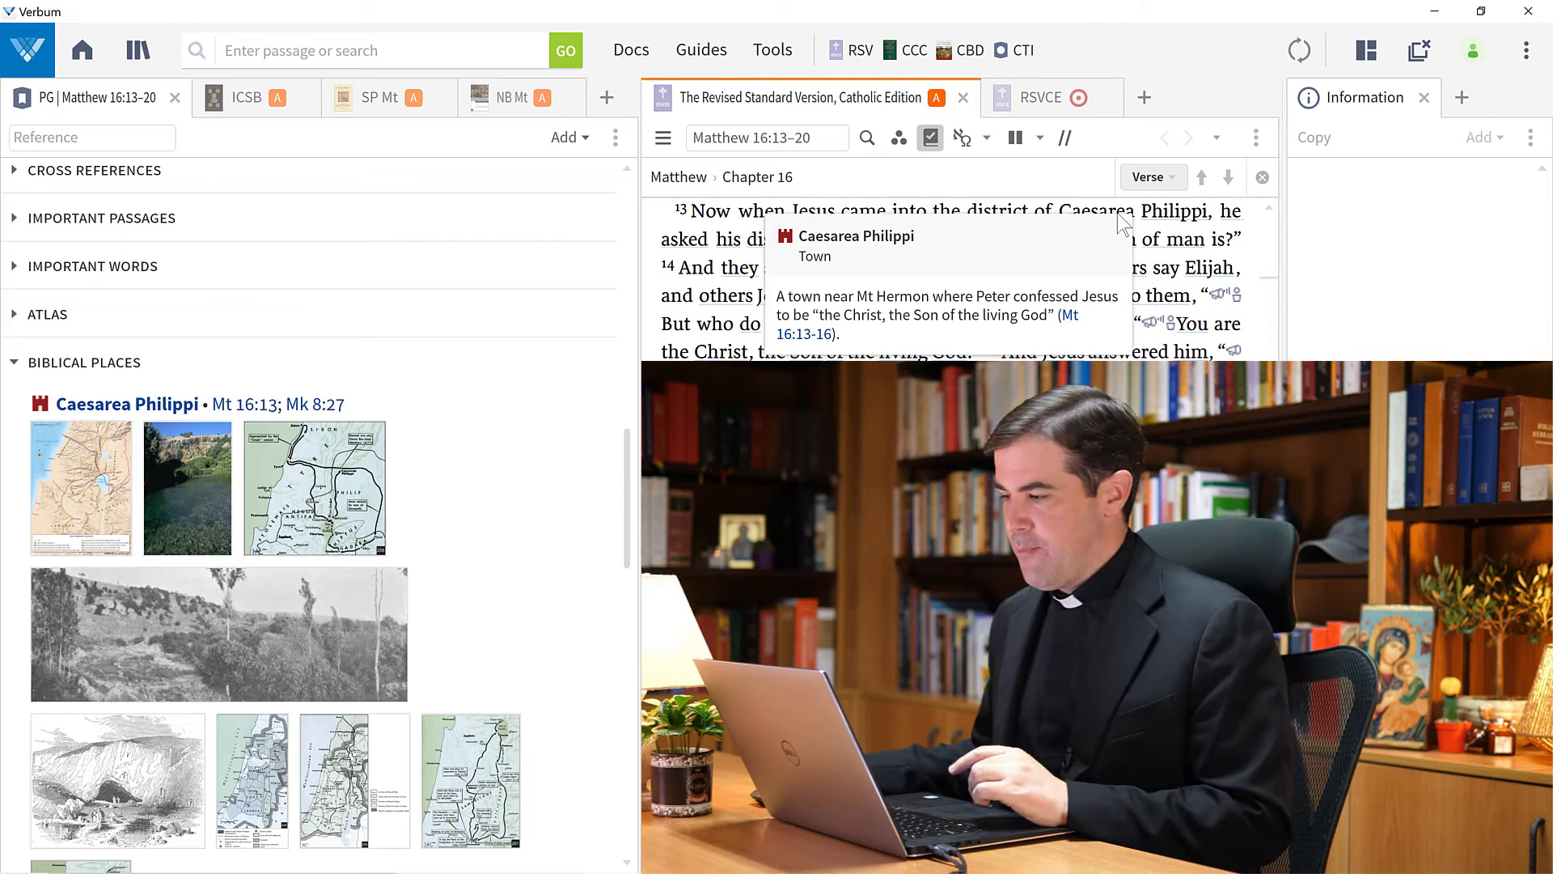
{"action": "left_click", "coordinate": [261, 367]}
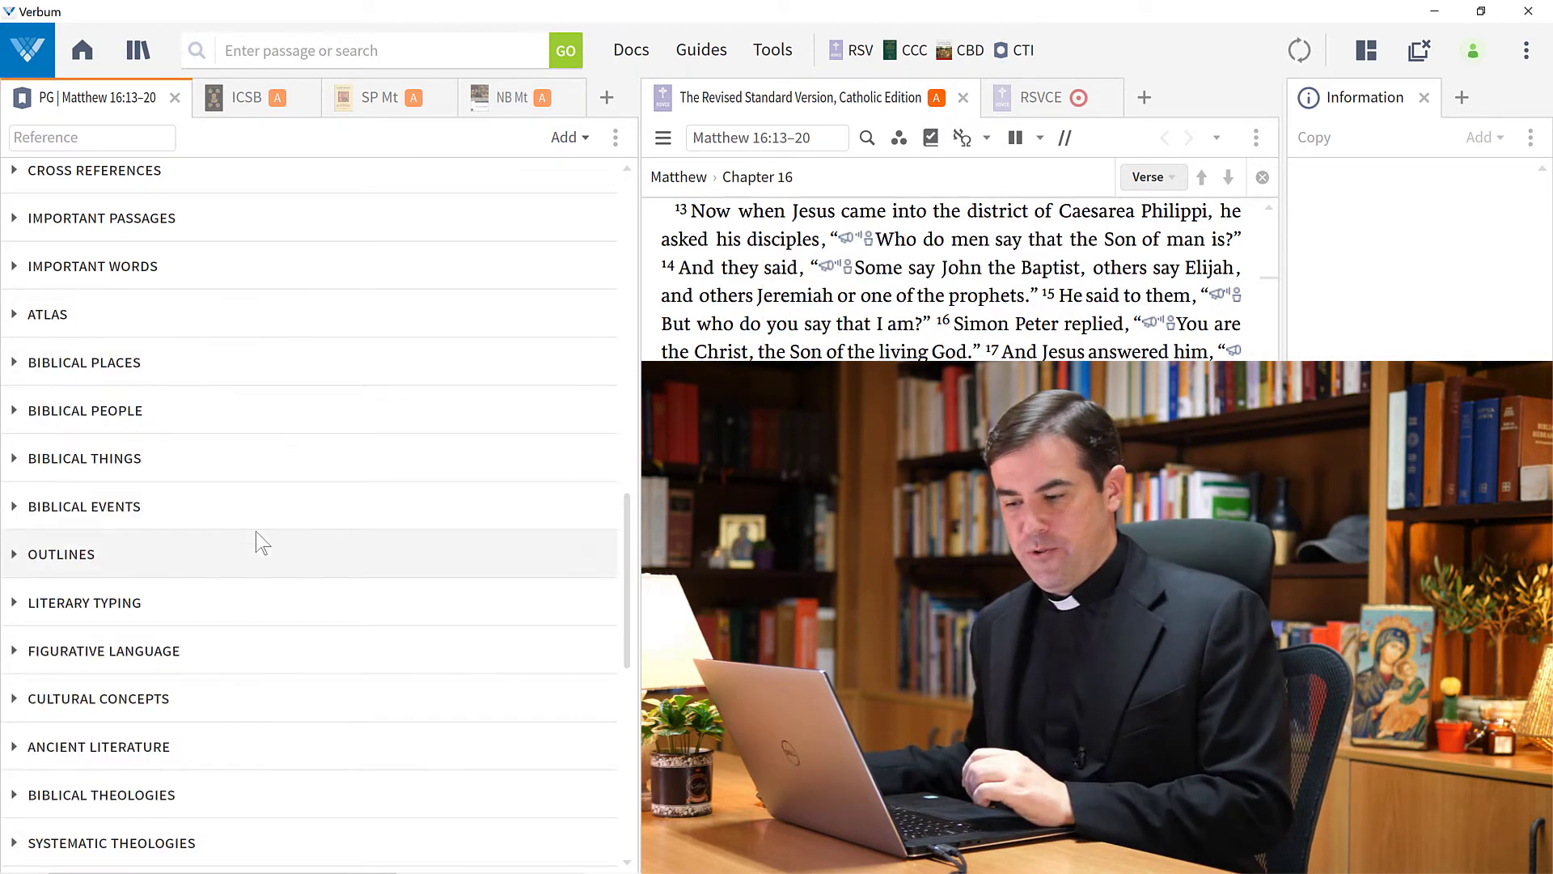
Expand Outlines and open the New Testament commentary's Structure outline of Matthew's Gospel
{"action": "scroll", "coordinate": [261, 542], "scroll_direction": "down", "scroll_amount": 2}
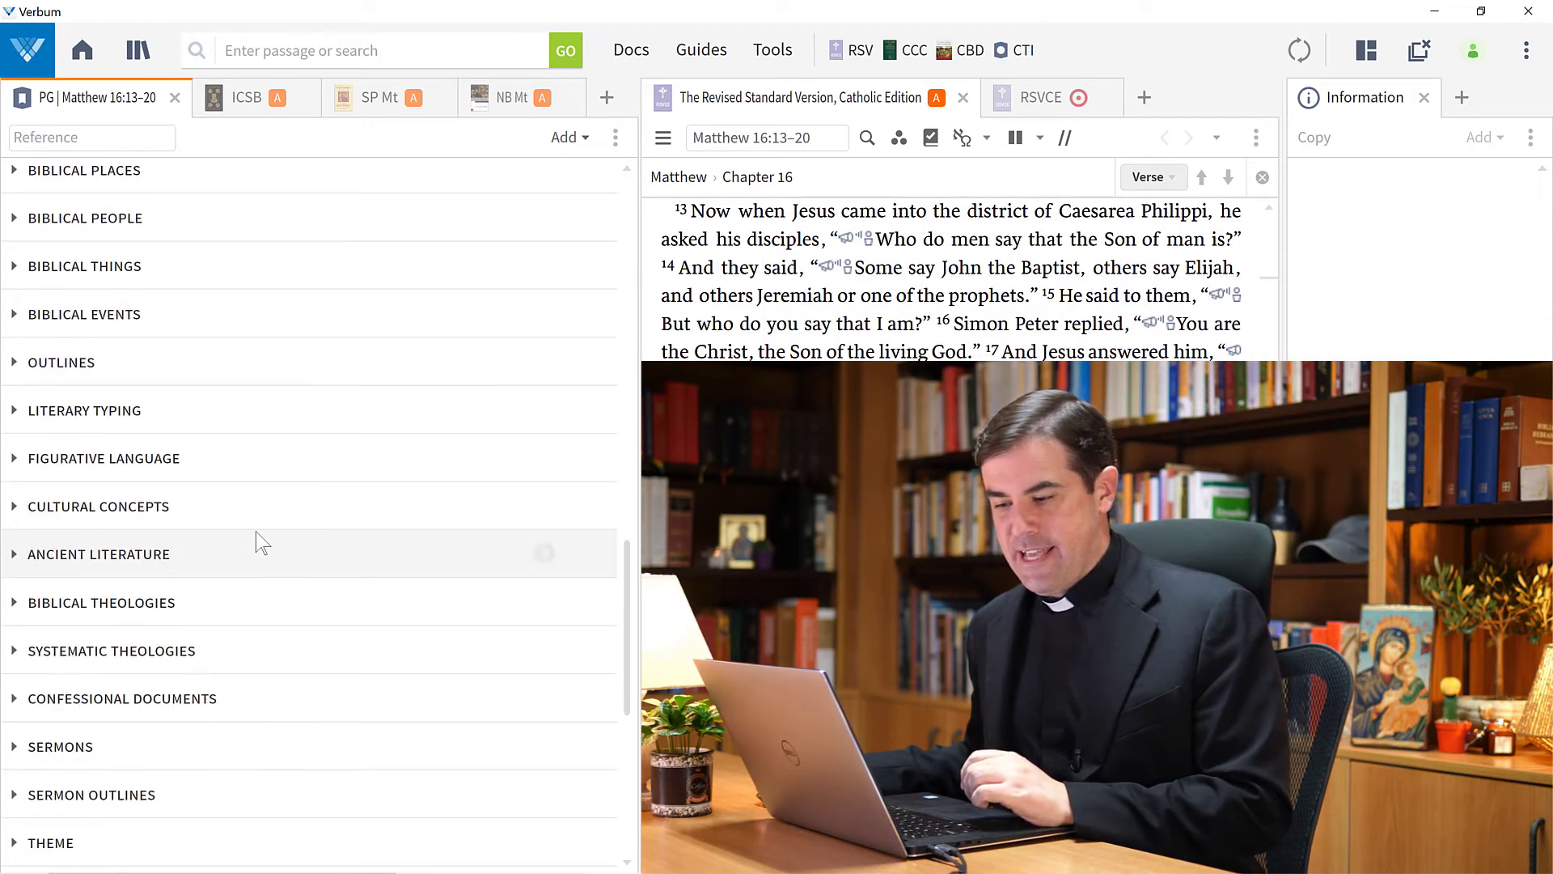
{"action": "left_click", "coordinate": [207, 378]}
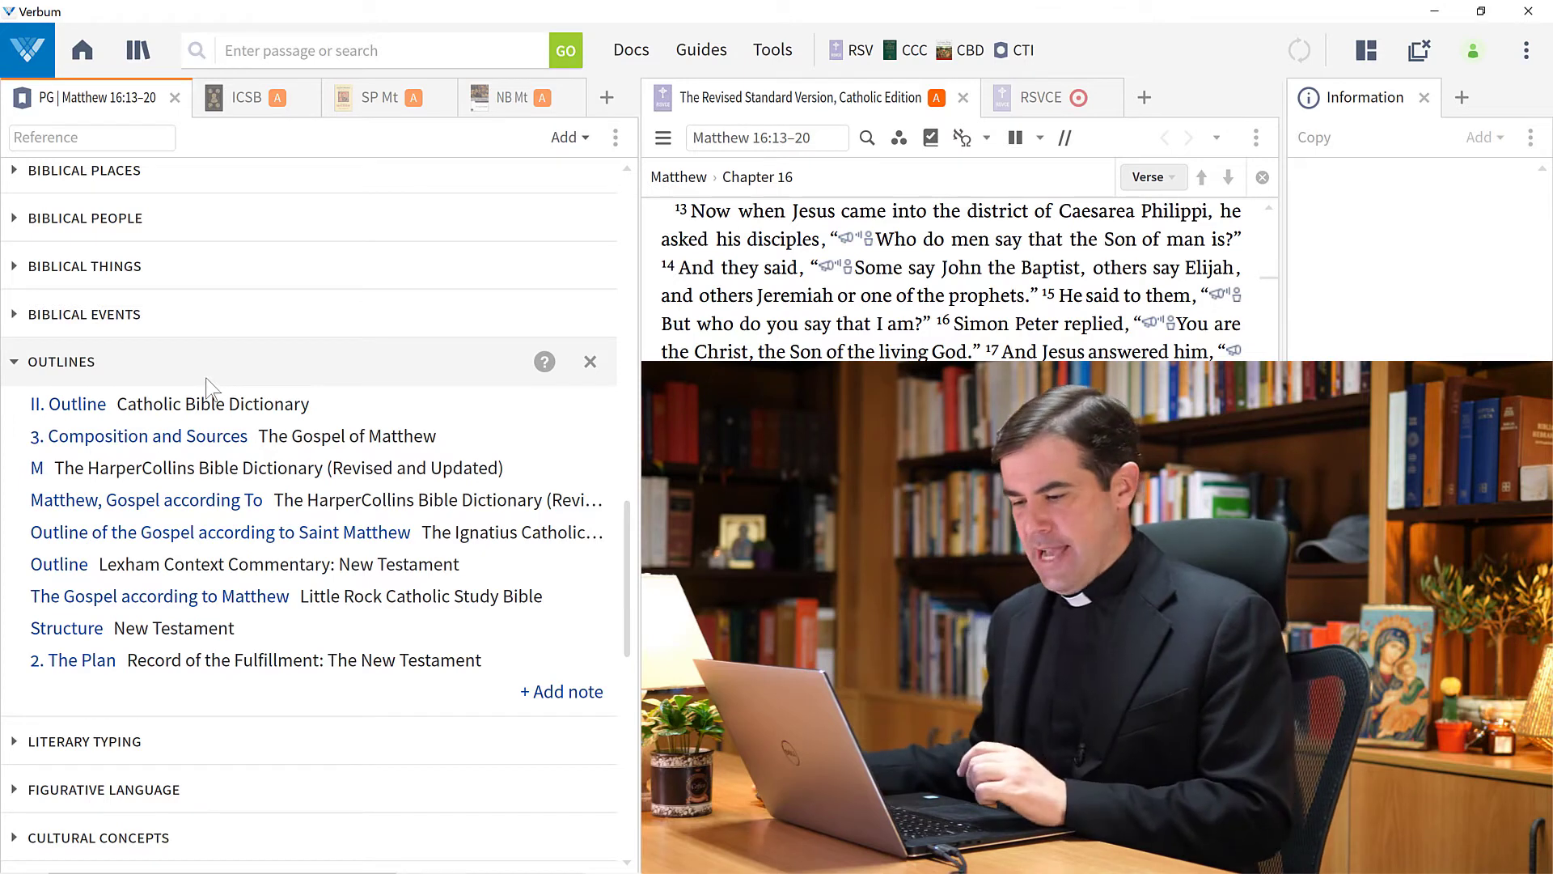
{"action": "left_click", "coordinate": [69, 629]}
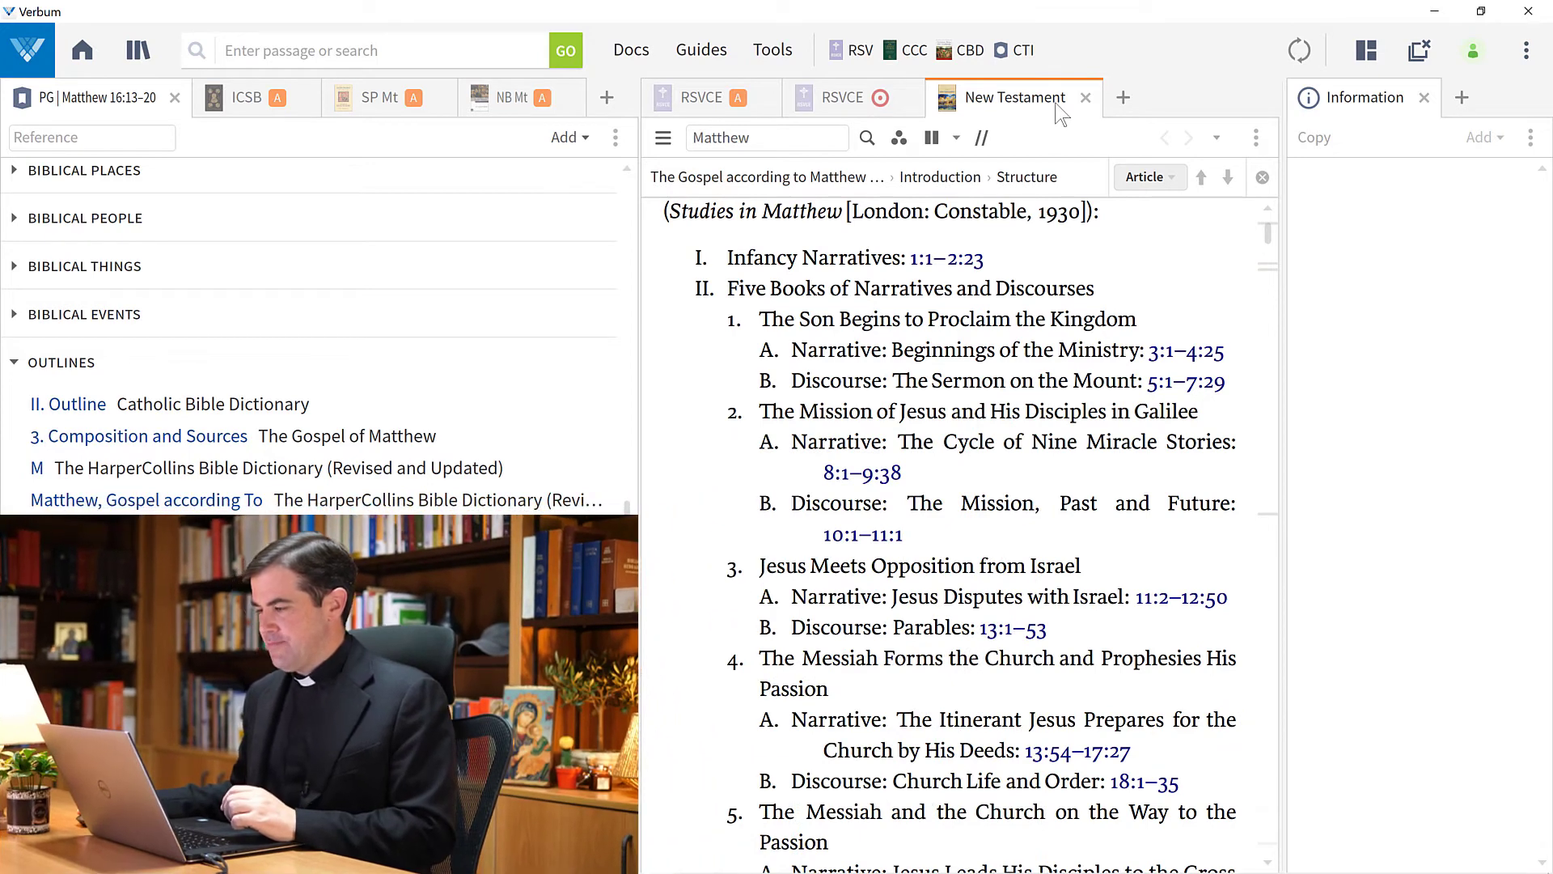
{"action": "mouse_move", "coordinate": [1049, 105]}
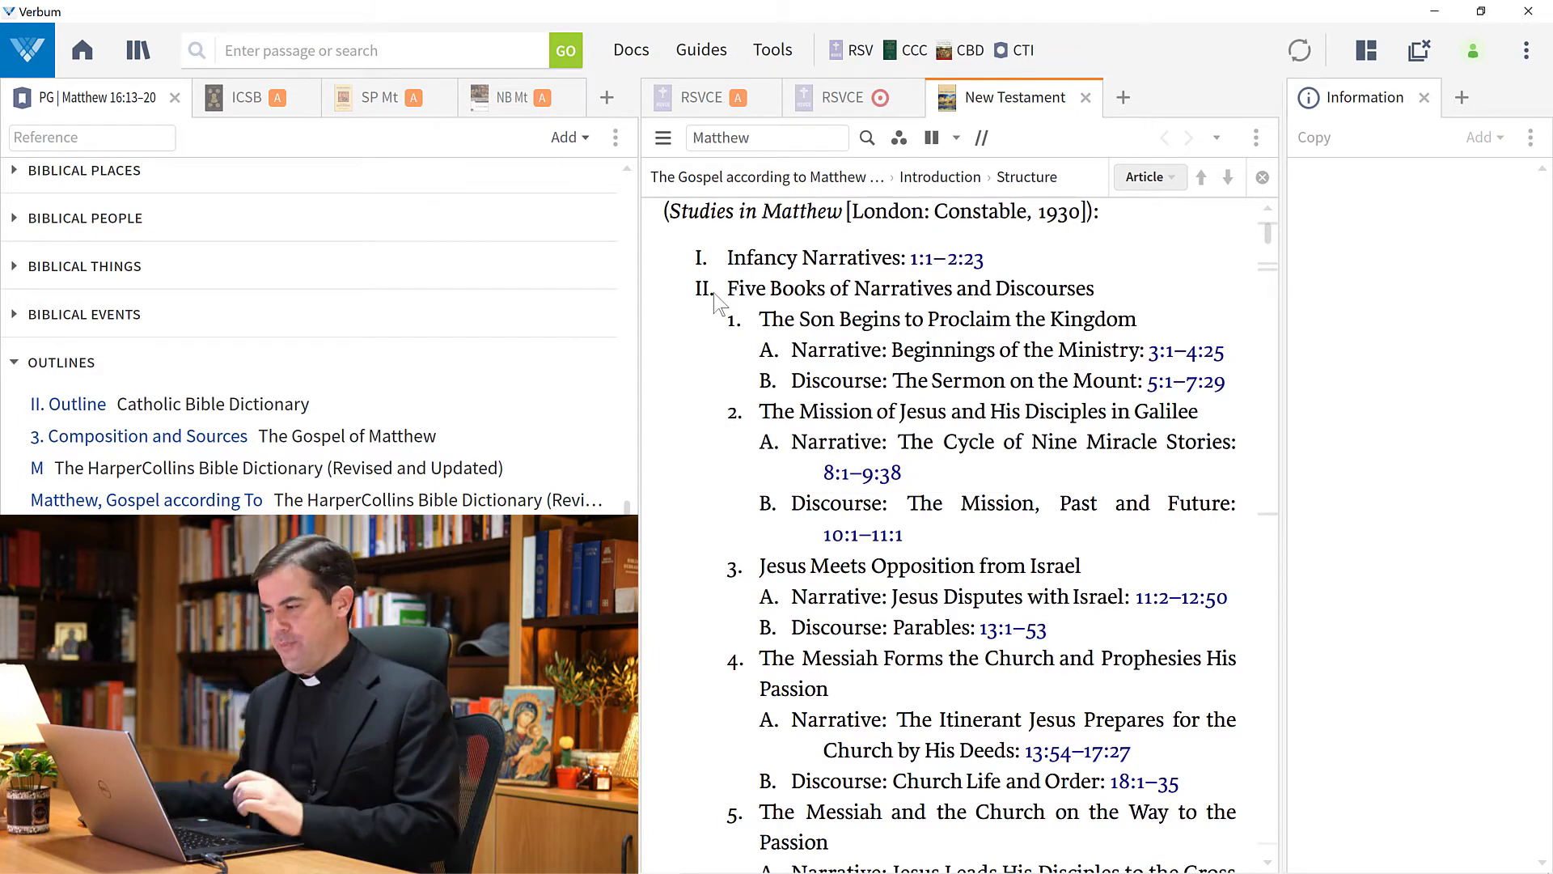
{"action": "scroll", "coordinate": [720, 446], "scroll_direction": "down", "scroll_amount": 2}
{"action": "scroll", "coordinate": [721, 447], "scroll_direction": "down", "scroll_amount": 1}
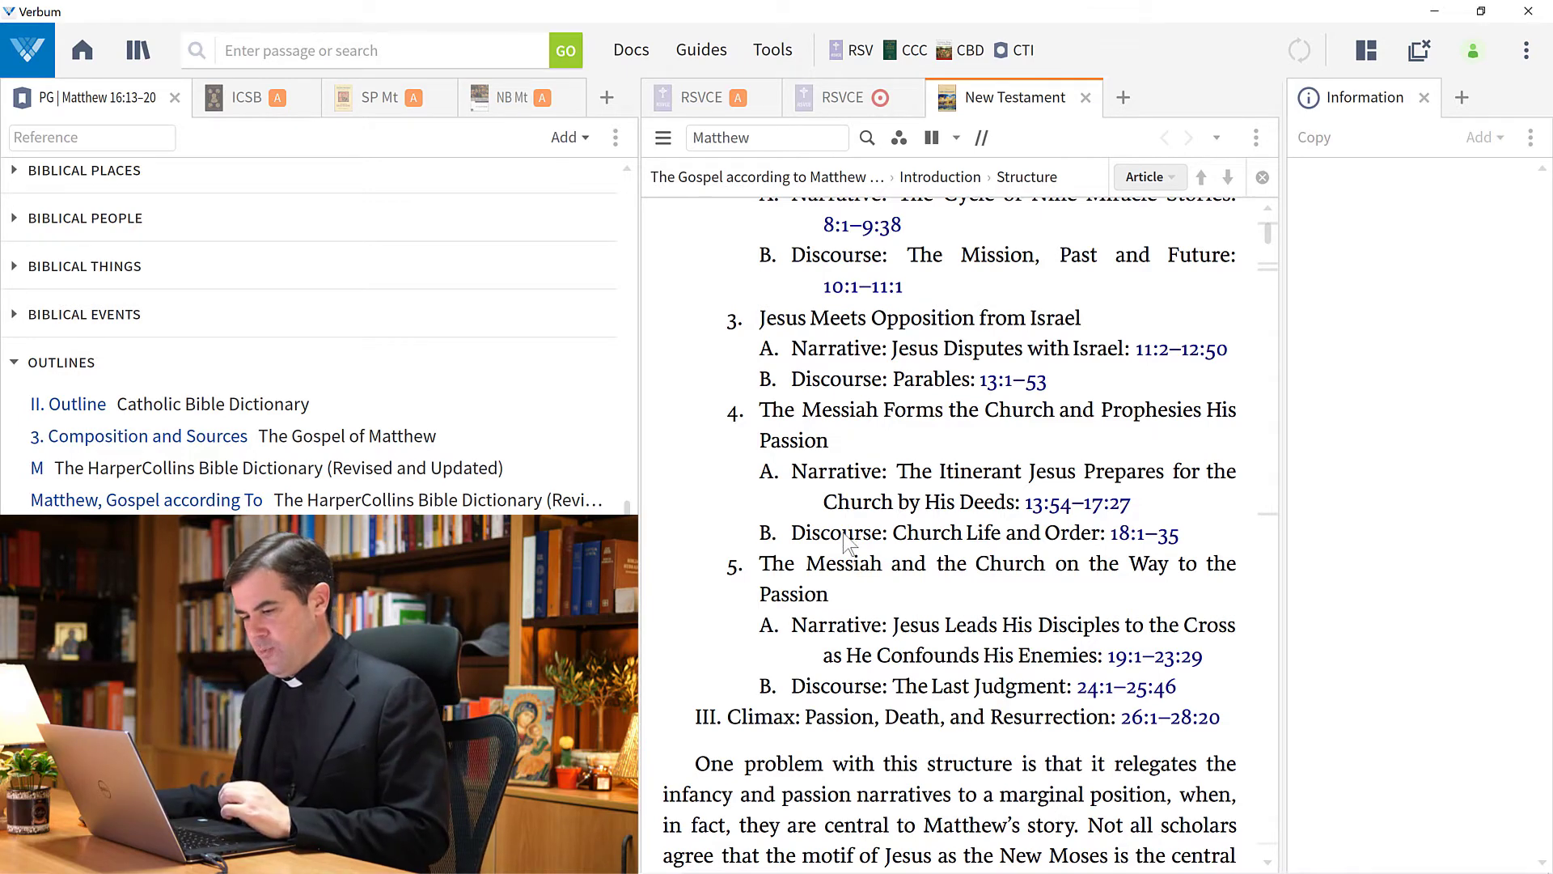
Collapse Outlines and expand the Literary Typing and Figurative Language results
{"action": "left_click", "coordinate": [372, 378]}
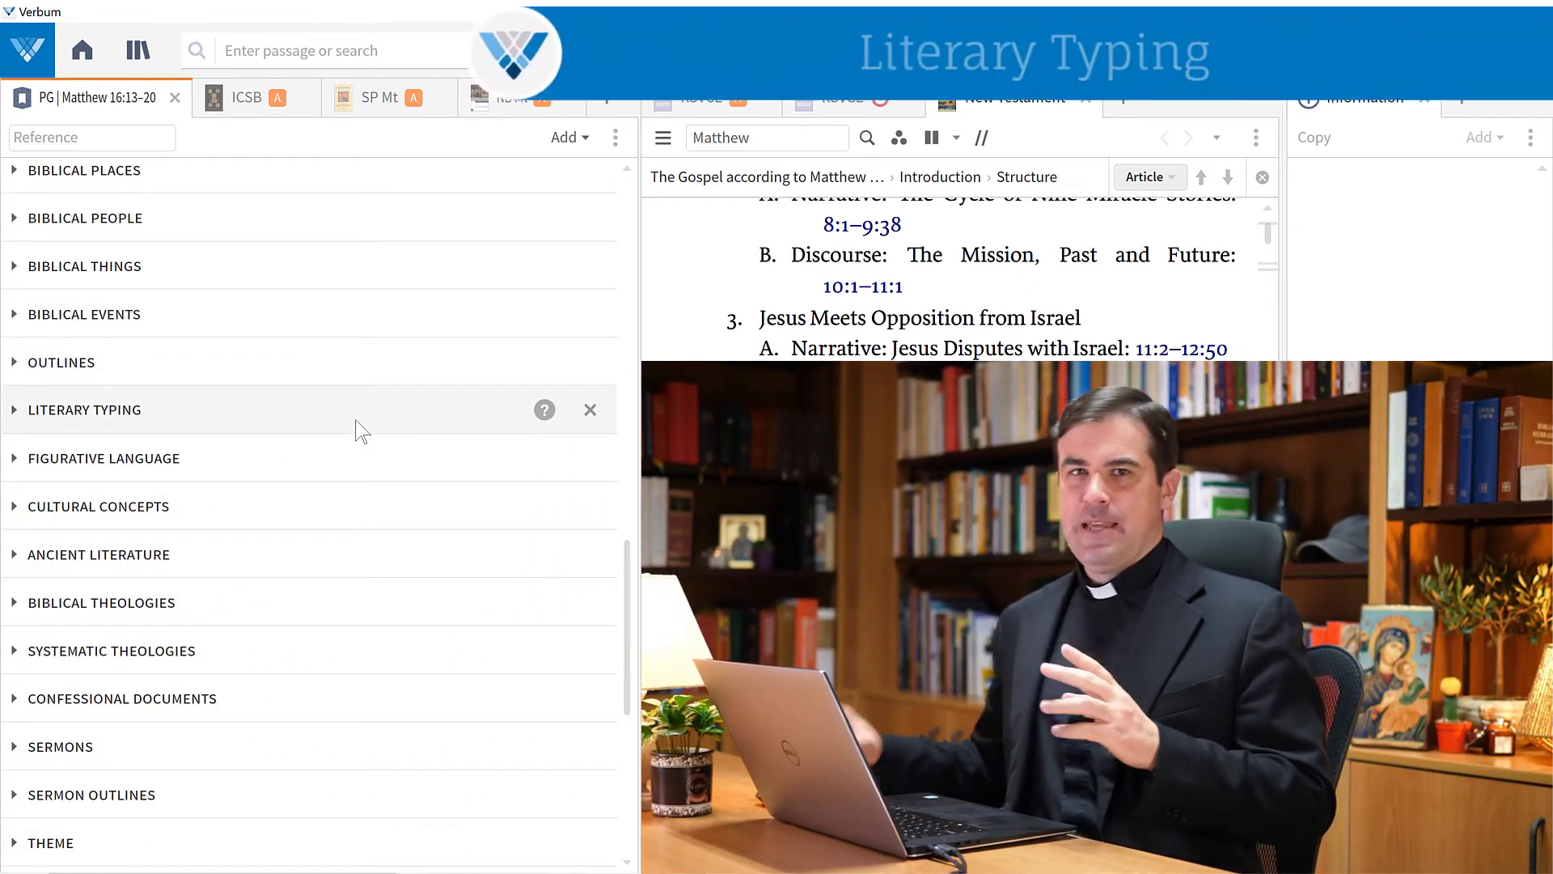
{"action": "left_click", "coordinate": [357, 422]}
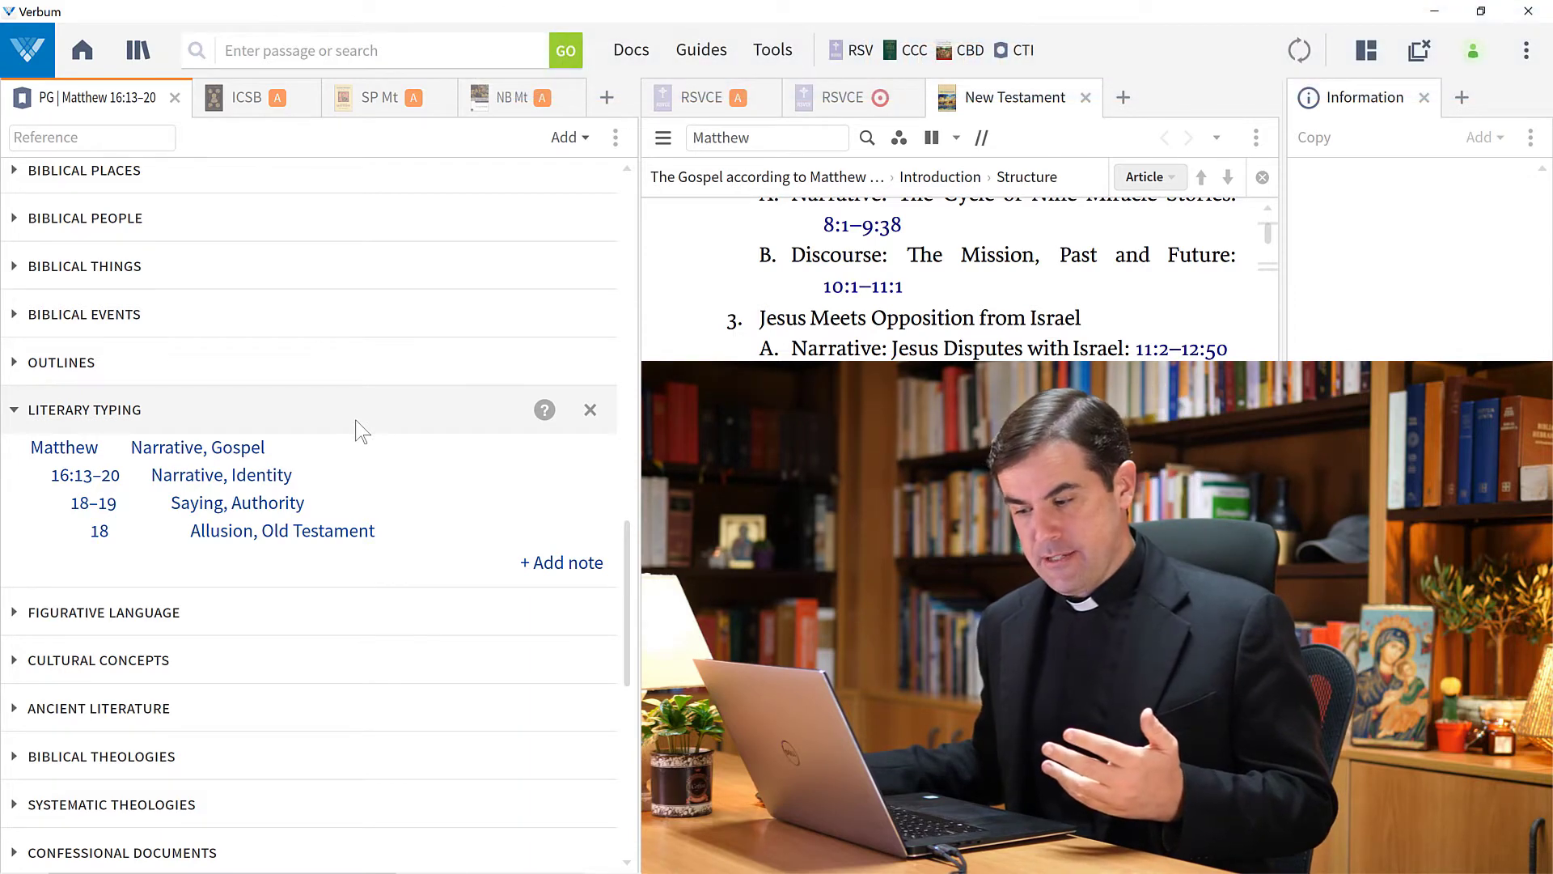
{"action": "left_click", "coordinate": [341, 597]}
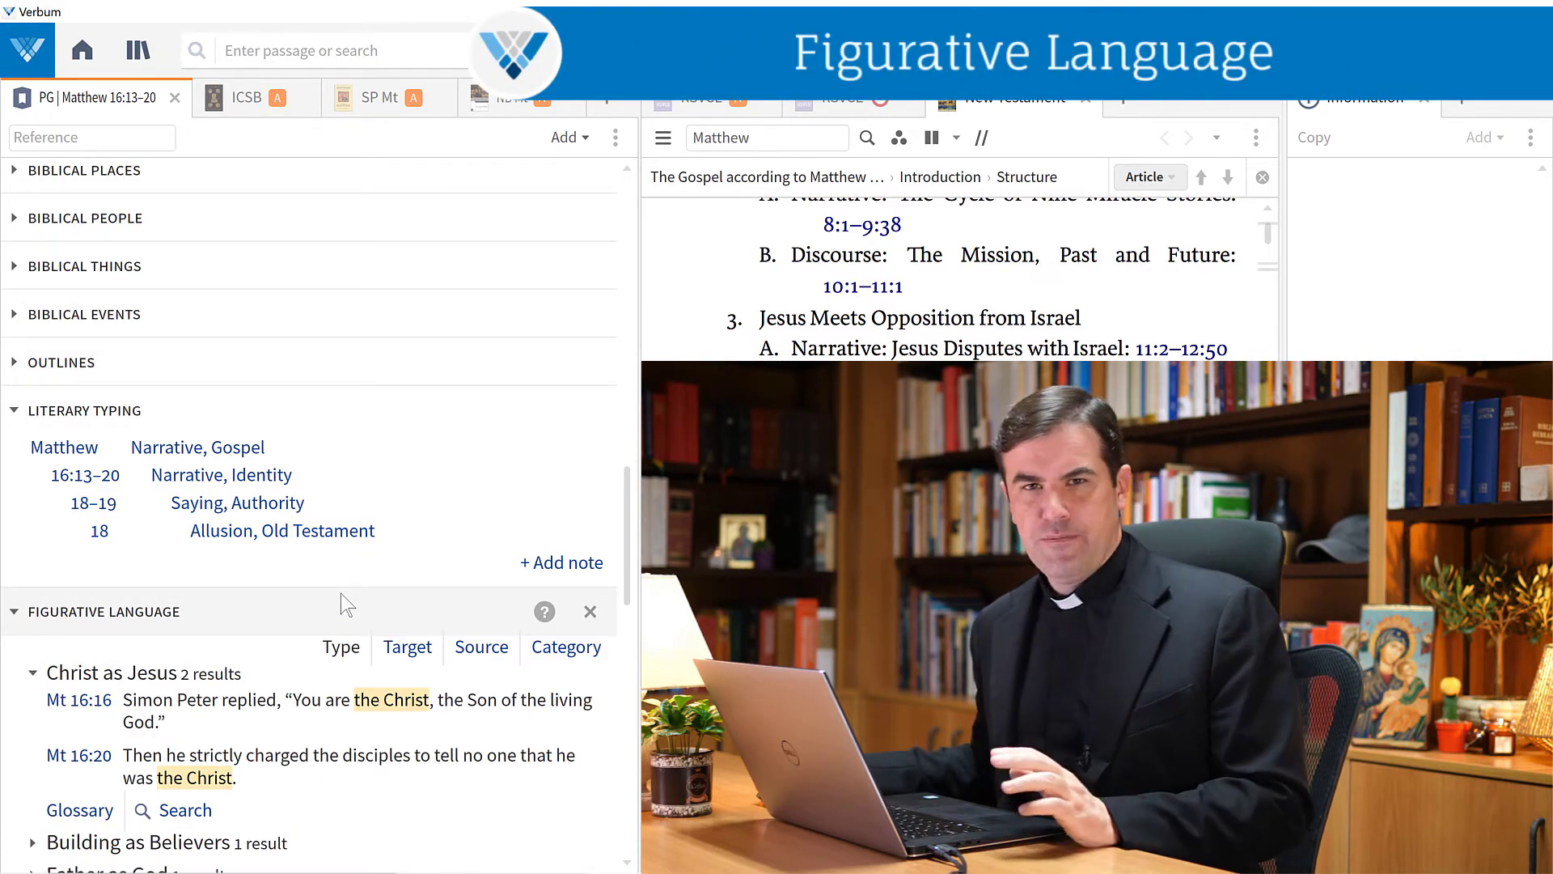
Open the Keys as Authority entry to show Mt 16:19's keys of the kingdom
{"action": "scroll", "coordinate": [342, 595], "scroll_direction": "down", "scroll_amount": 1}
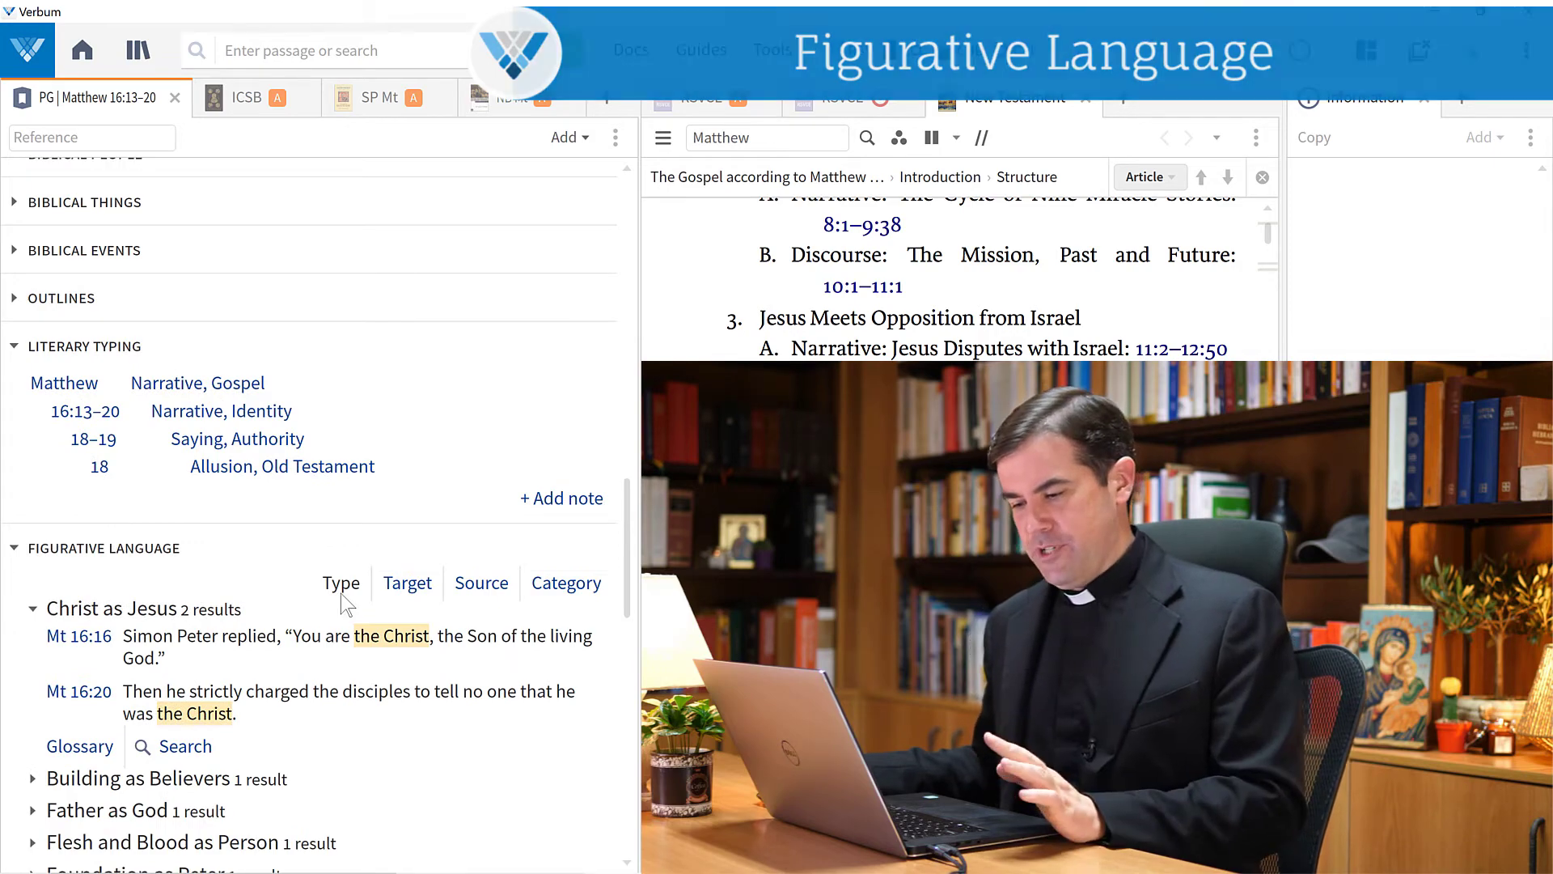
{"action": "left_click_drag", "start_coordinate": [627, 577], "coordinate": [627, 671]}
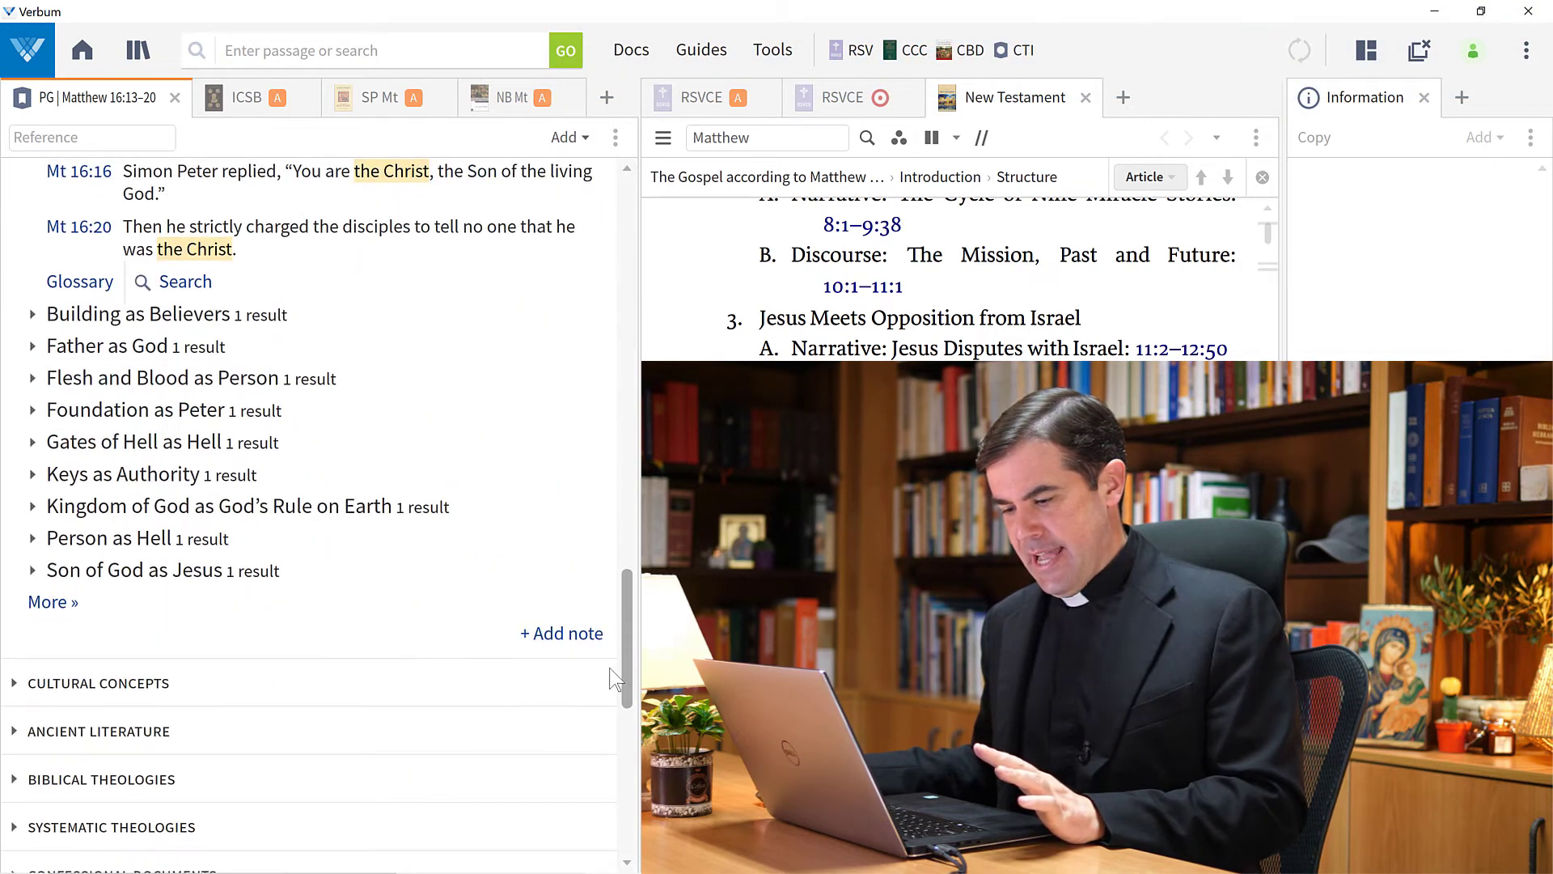
{"action": "left_click", "coordinate": [33, 478]}
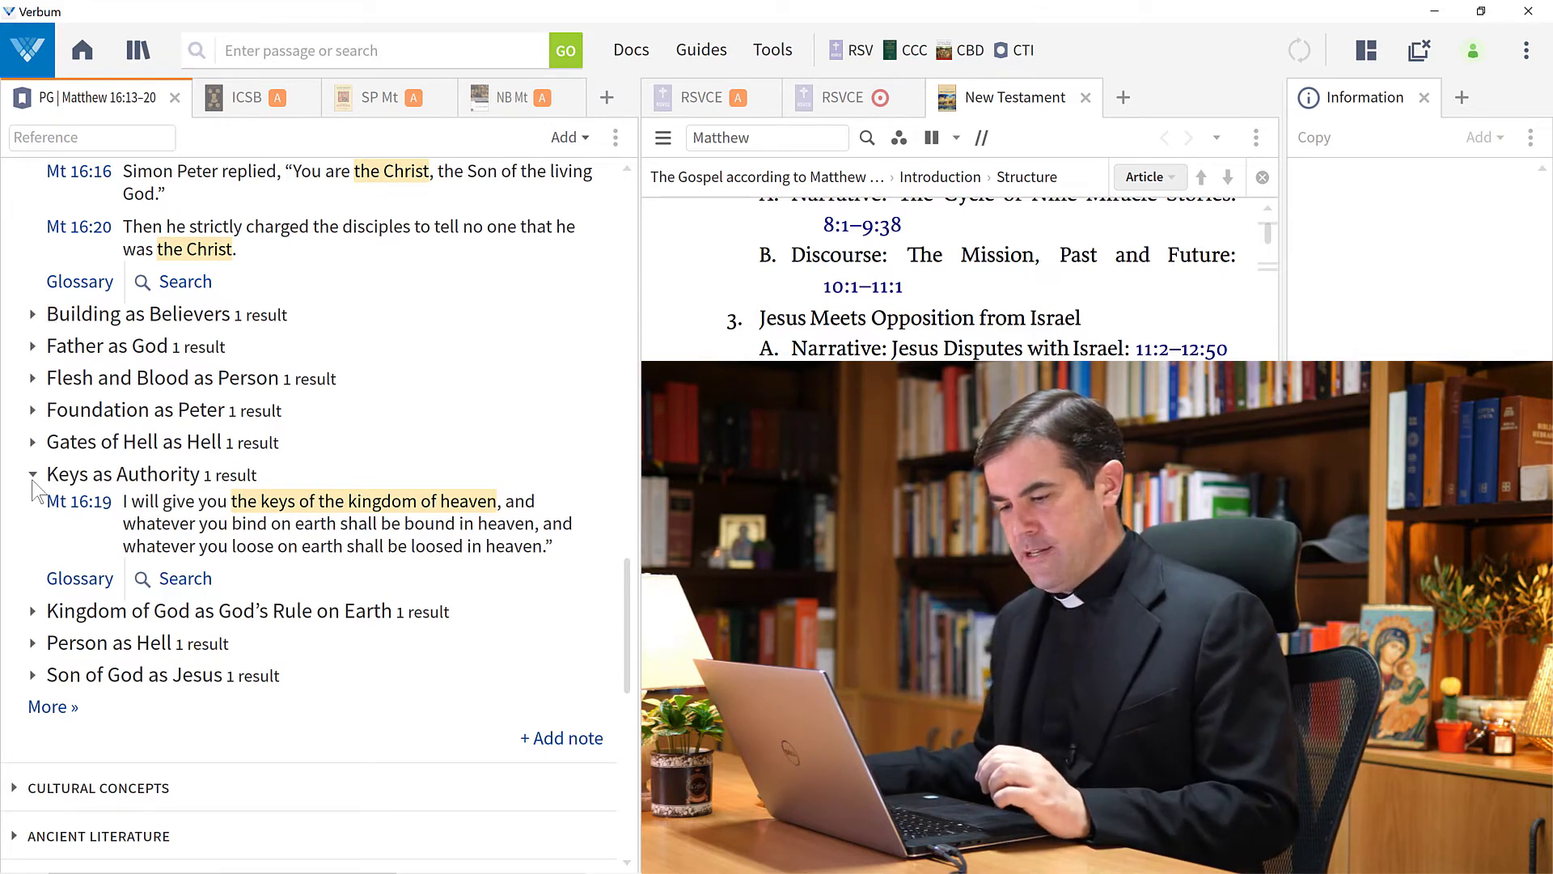
{"action": "scroll", "coordinate": [365, 637], "scroll_direction": "down", "scroll_amount": 5}
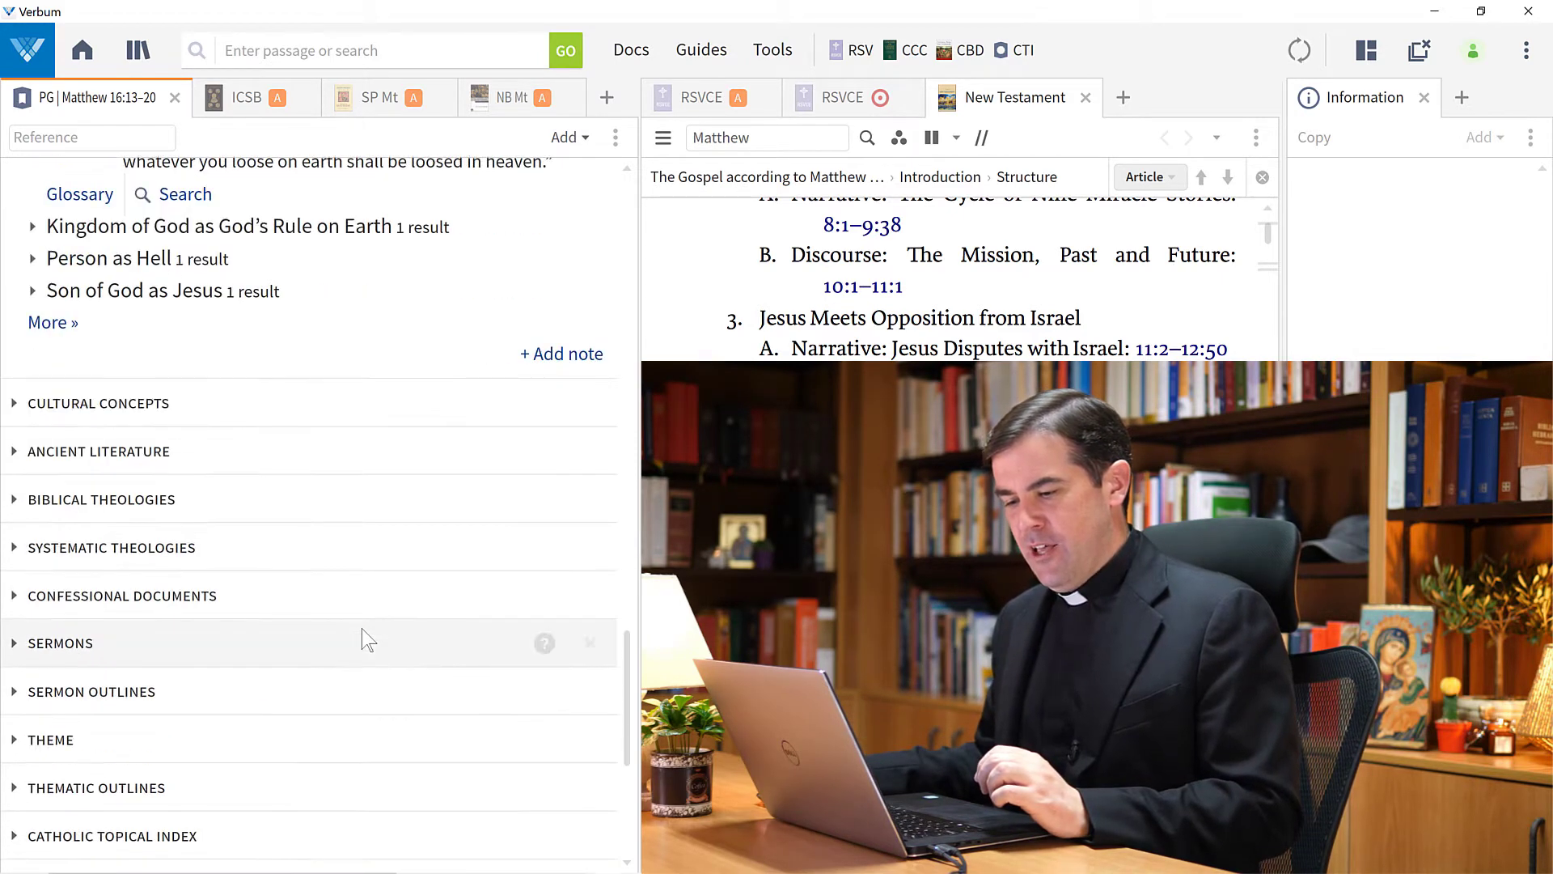
{"action": "left_click", "coordinate": [269, 348]}
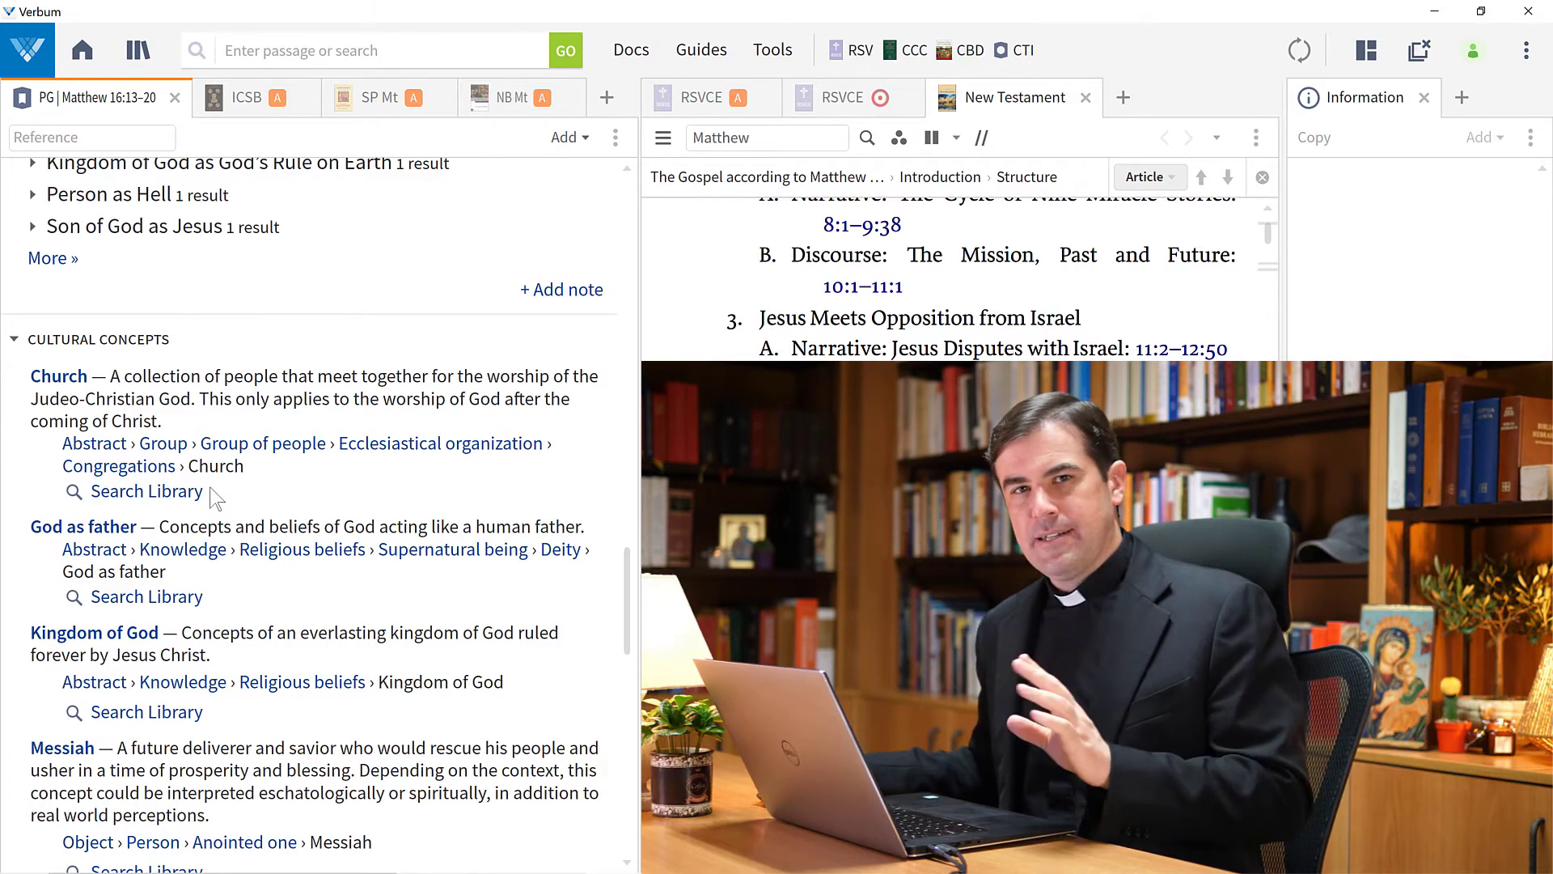
{"action": "left_click", "coordinate": [233, 339]}
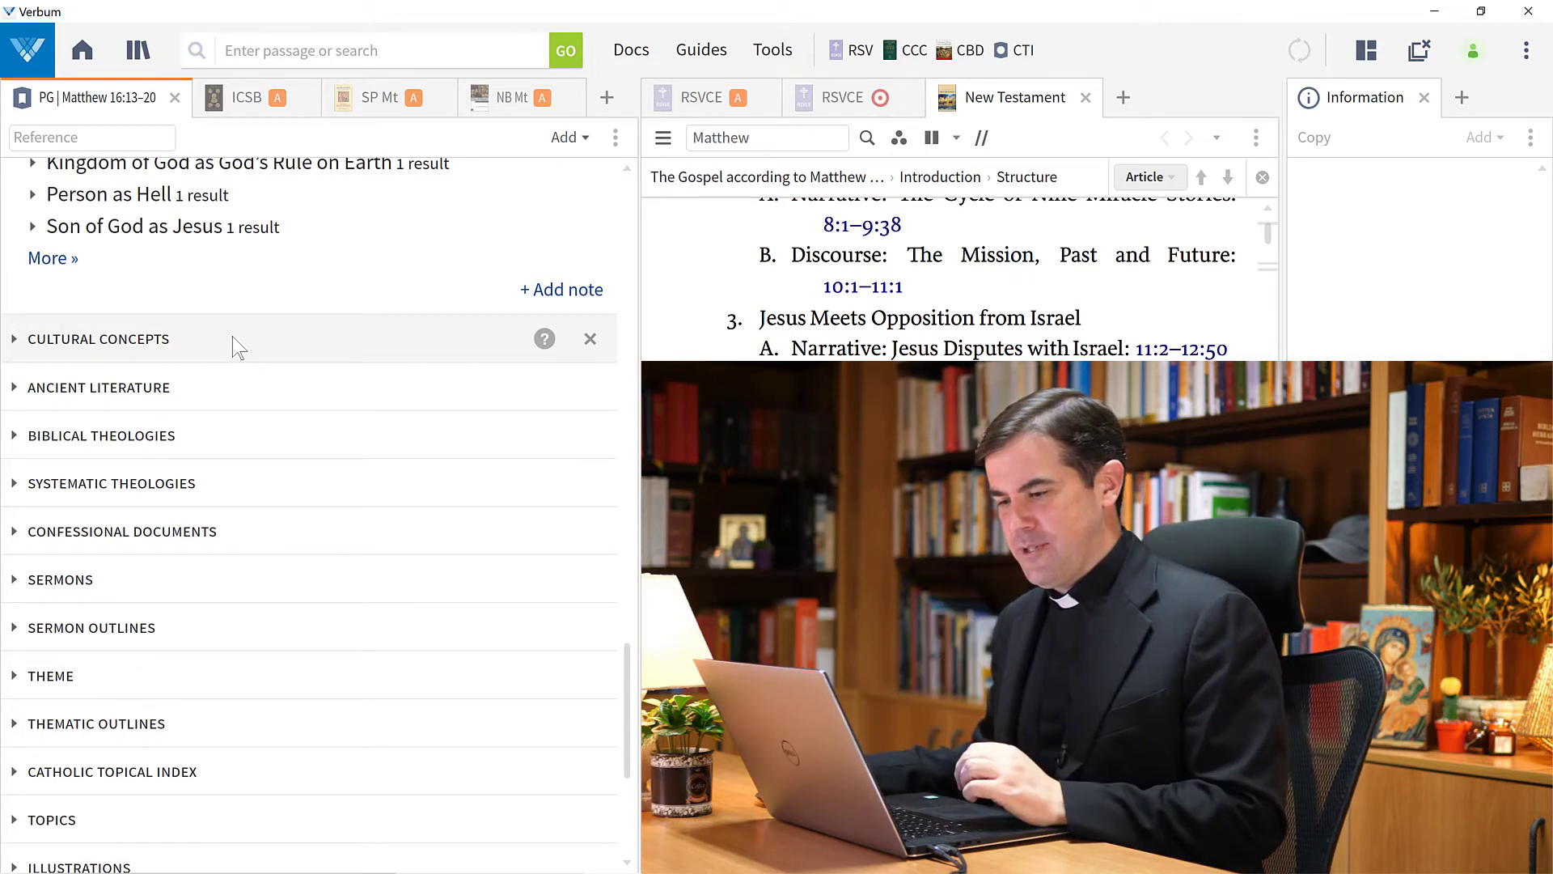
Expand Ancient Literature and browse its Apostolic and Church Fathers references, such as Jerome's Adv. Jov. 2.3
{"action": "left_click", "coordinate": [249, 383]}
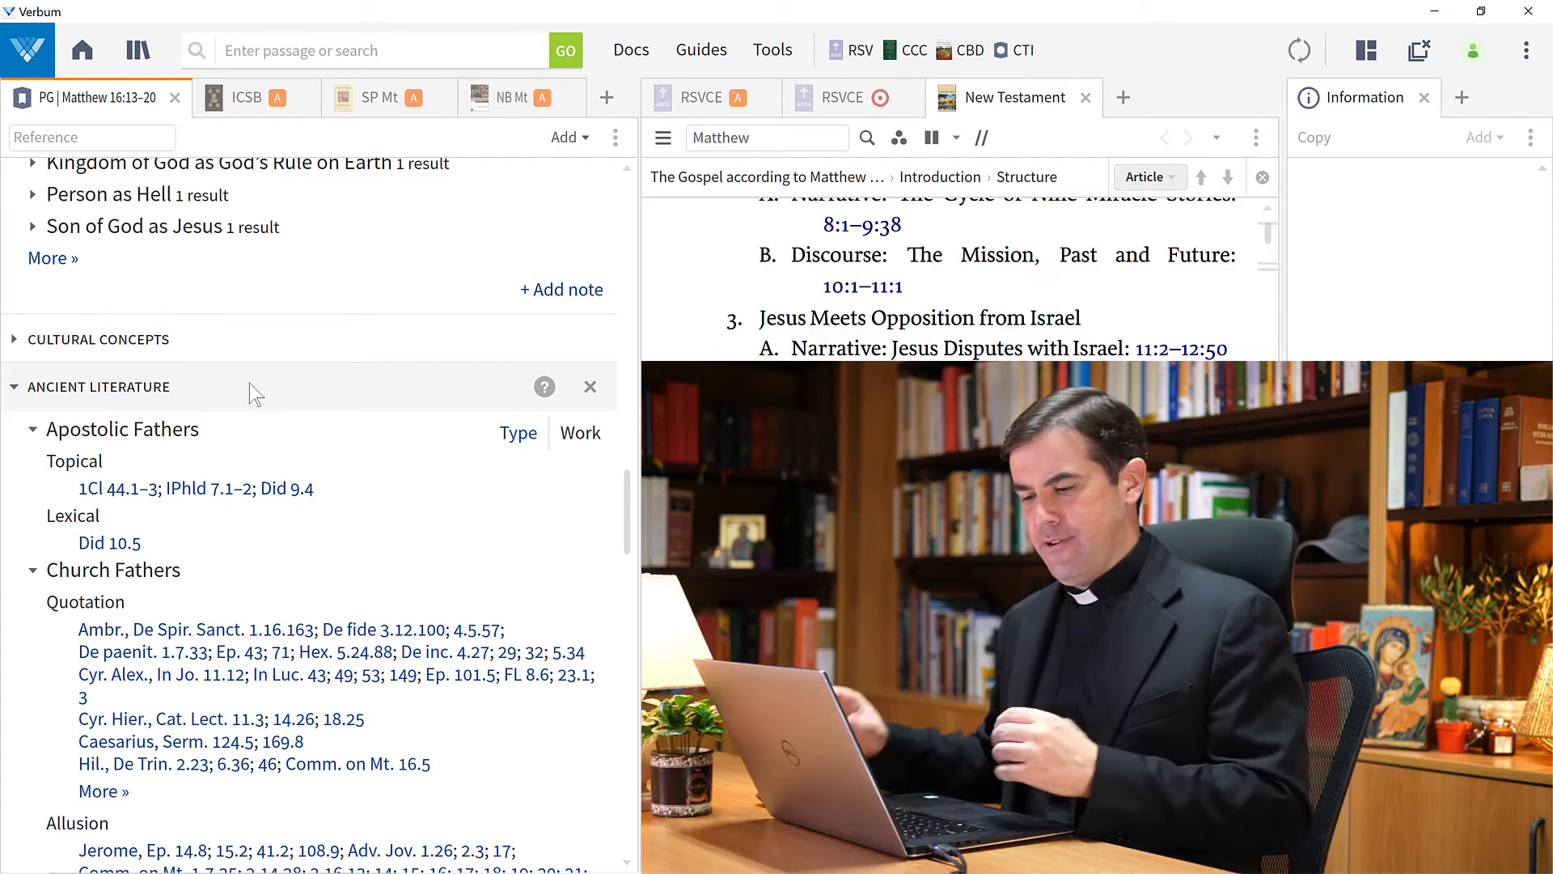
{"action": "scroll", "coordinate": [354, 522], "scroll_direction": "down", "scroll_amount": 3}
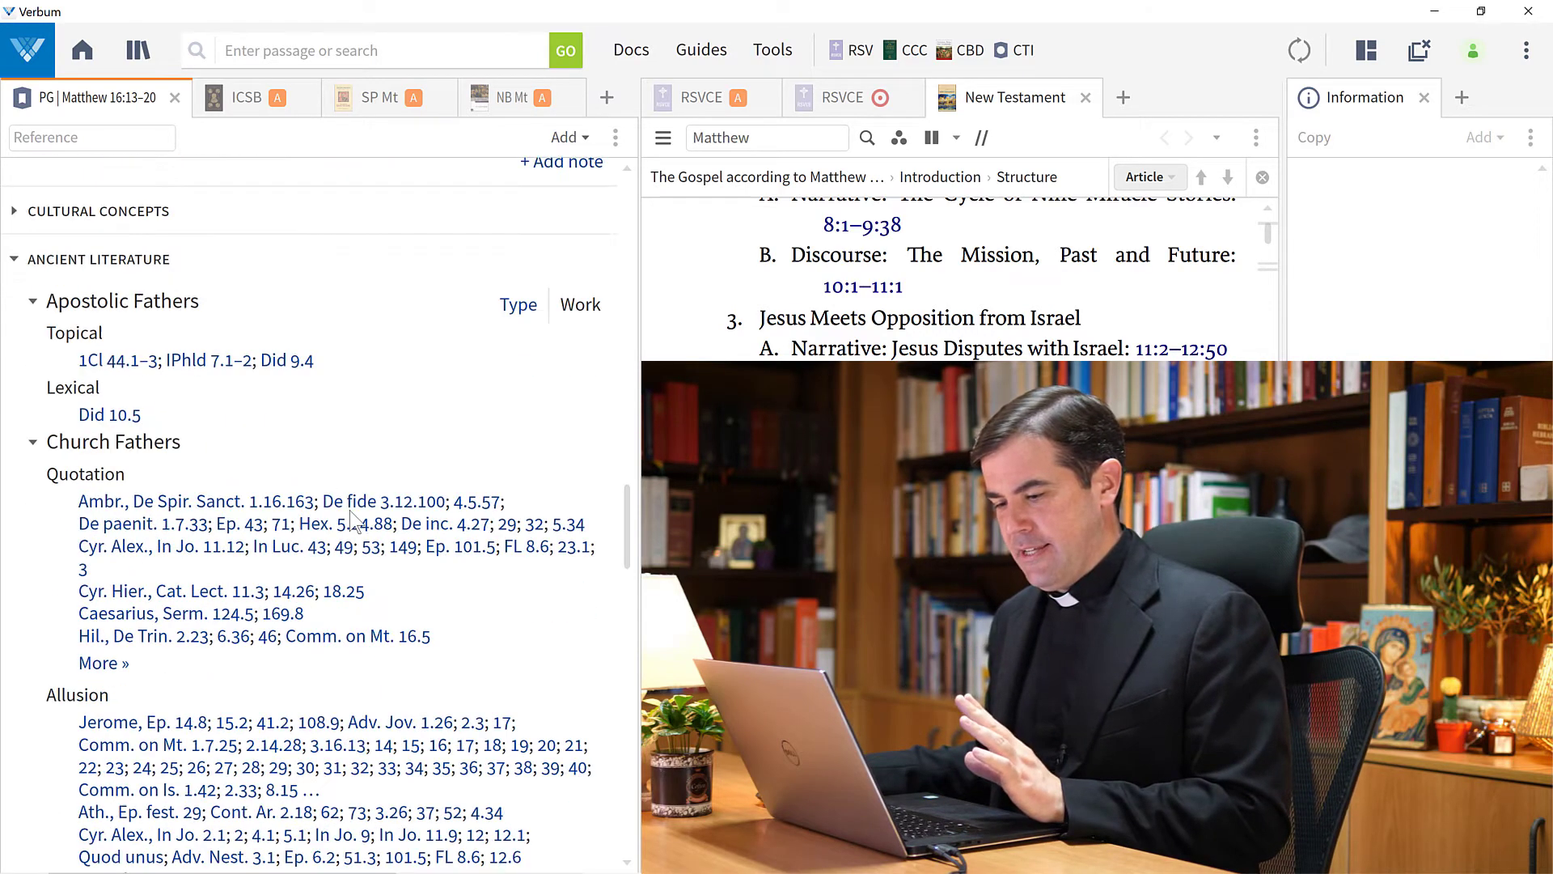
{"action": "scroll", "coordinate": [508, 464], "scroll_direction": "down", "scroll_amount": 8}
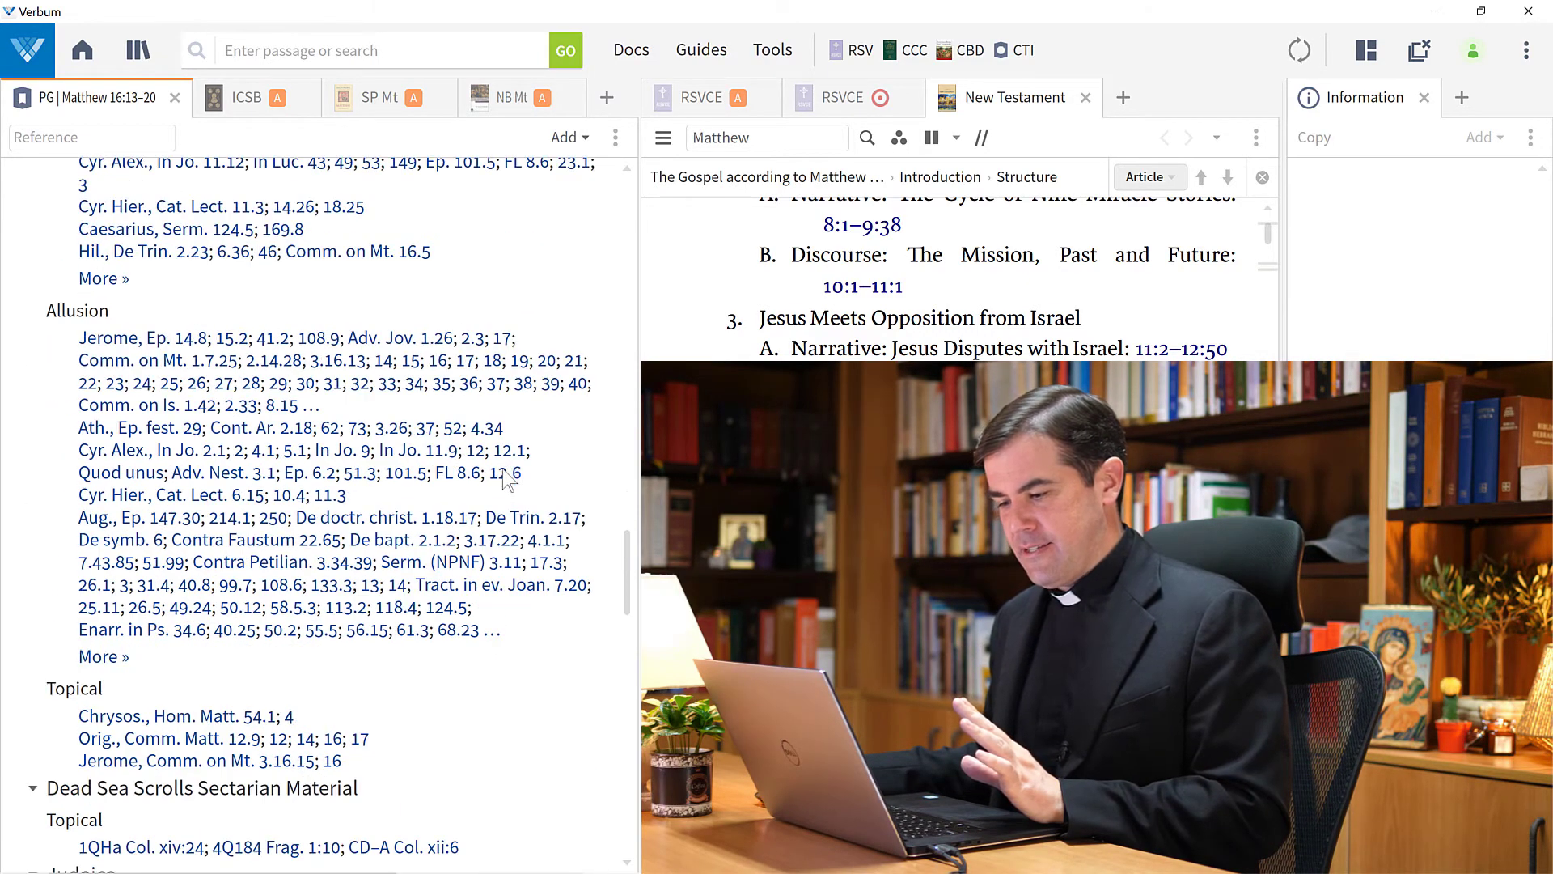
{"action": "scroll", "coordinate": [489, 530], "scroll_direction": "up", "scroll_amount": 5}
{"action": "scroll", "coordinate": [488, 535], "scroll_direction": "up", "scroll_amount": 1}
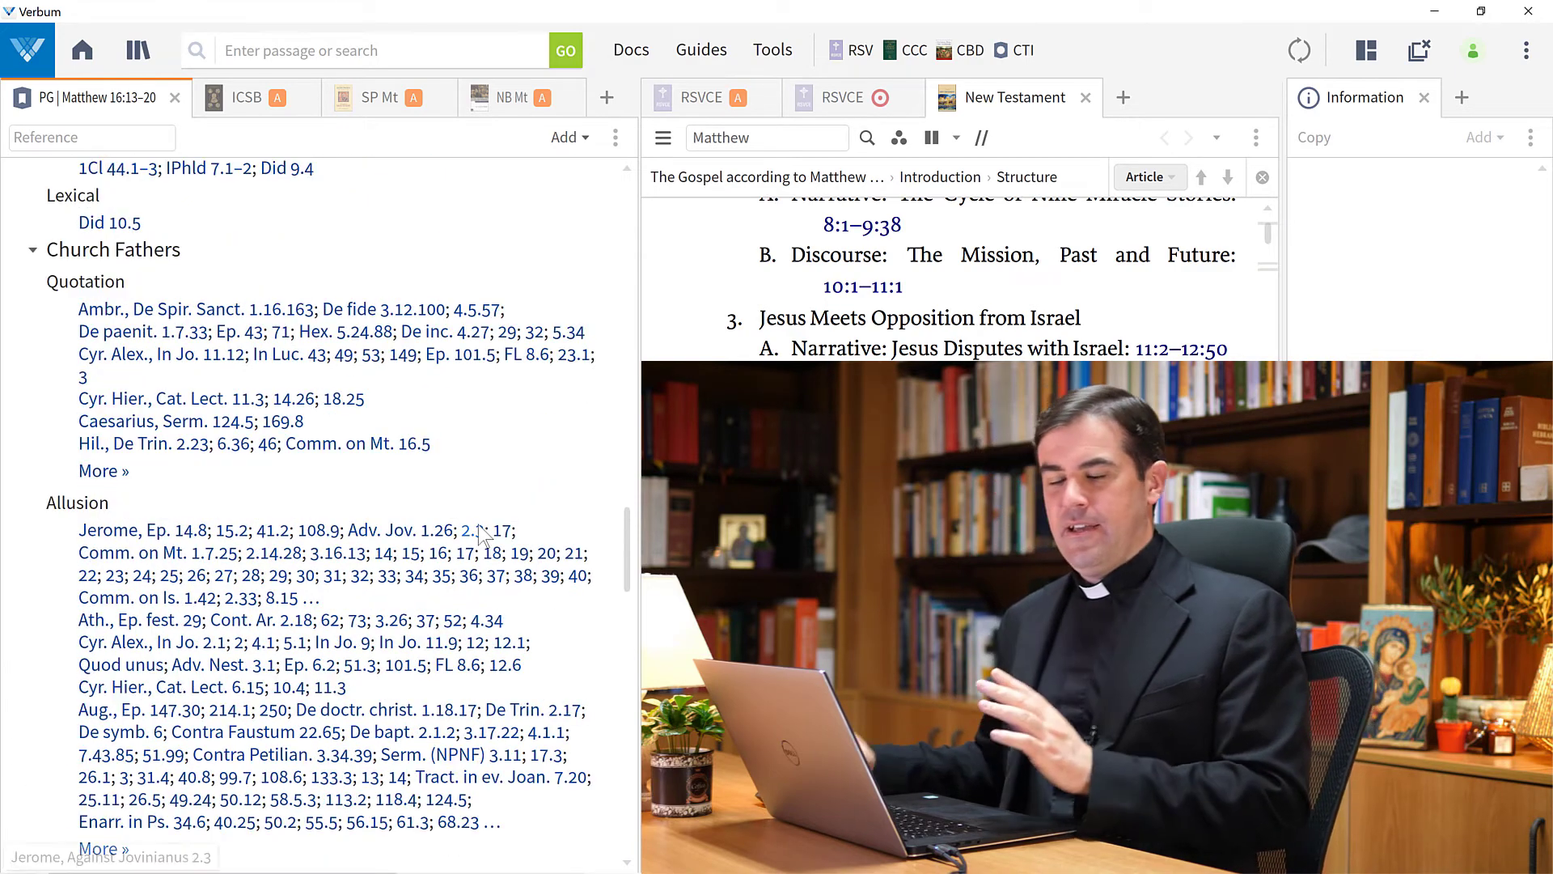
{"action": "mouse_move", "coordinate": [480, 532]}
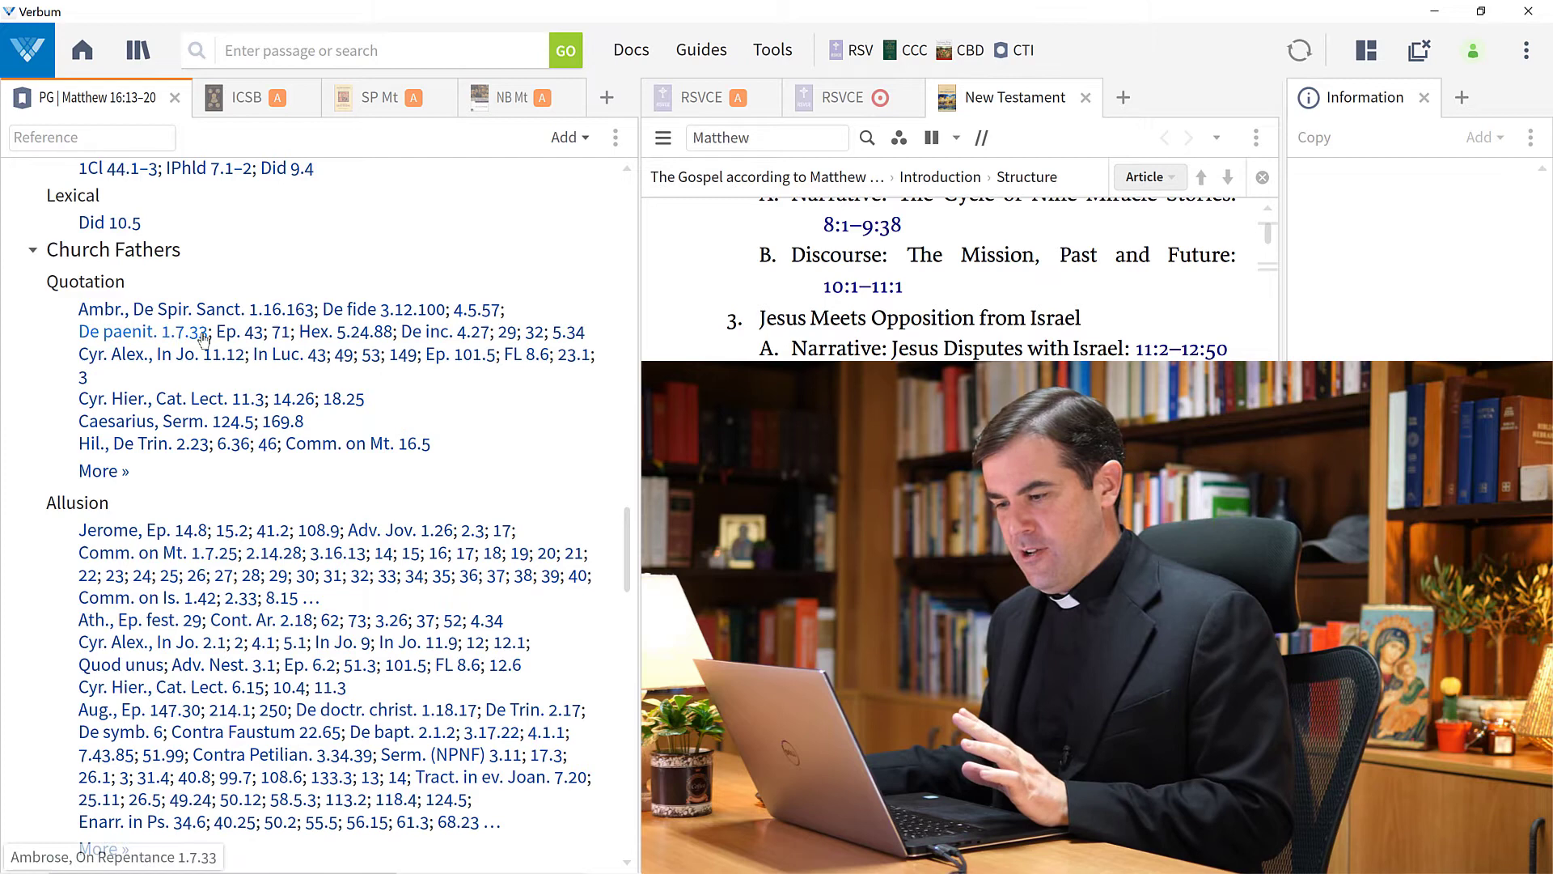
Open Ambrose's De paenit. 1.7.33 in the NPNF volume and scroll up to Book I, Chapter VII
{"action": "left_click", "coordinate": [173, 332]}
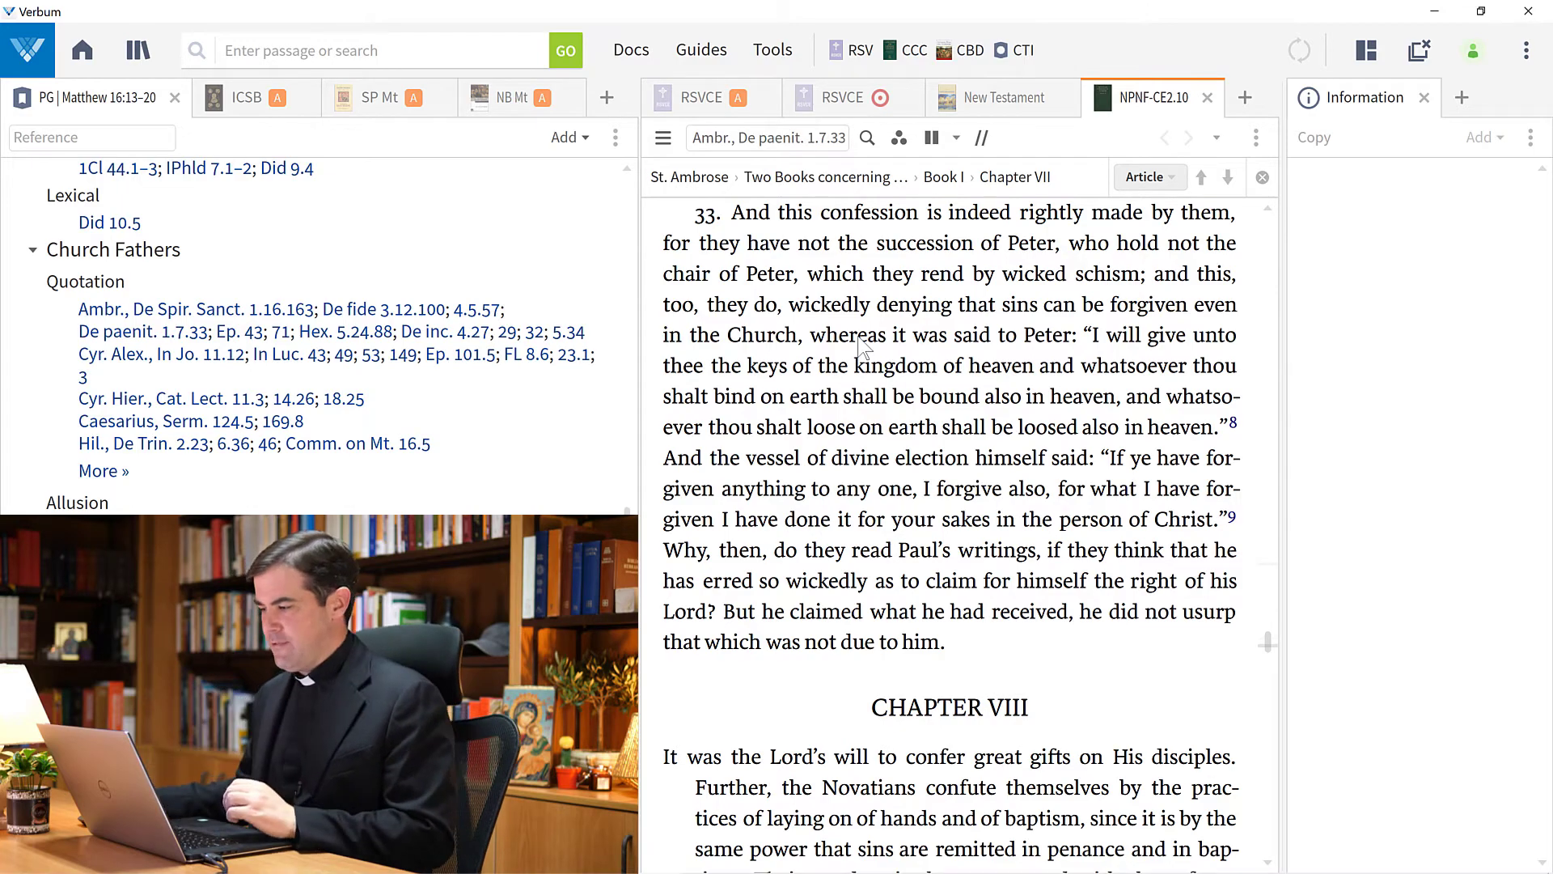
{"action": "scroll", "coordinate": [938, 421], "scroll_direction": "up", "scroll_amount": 4}
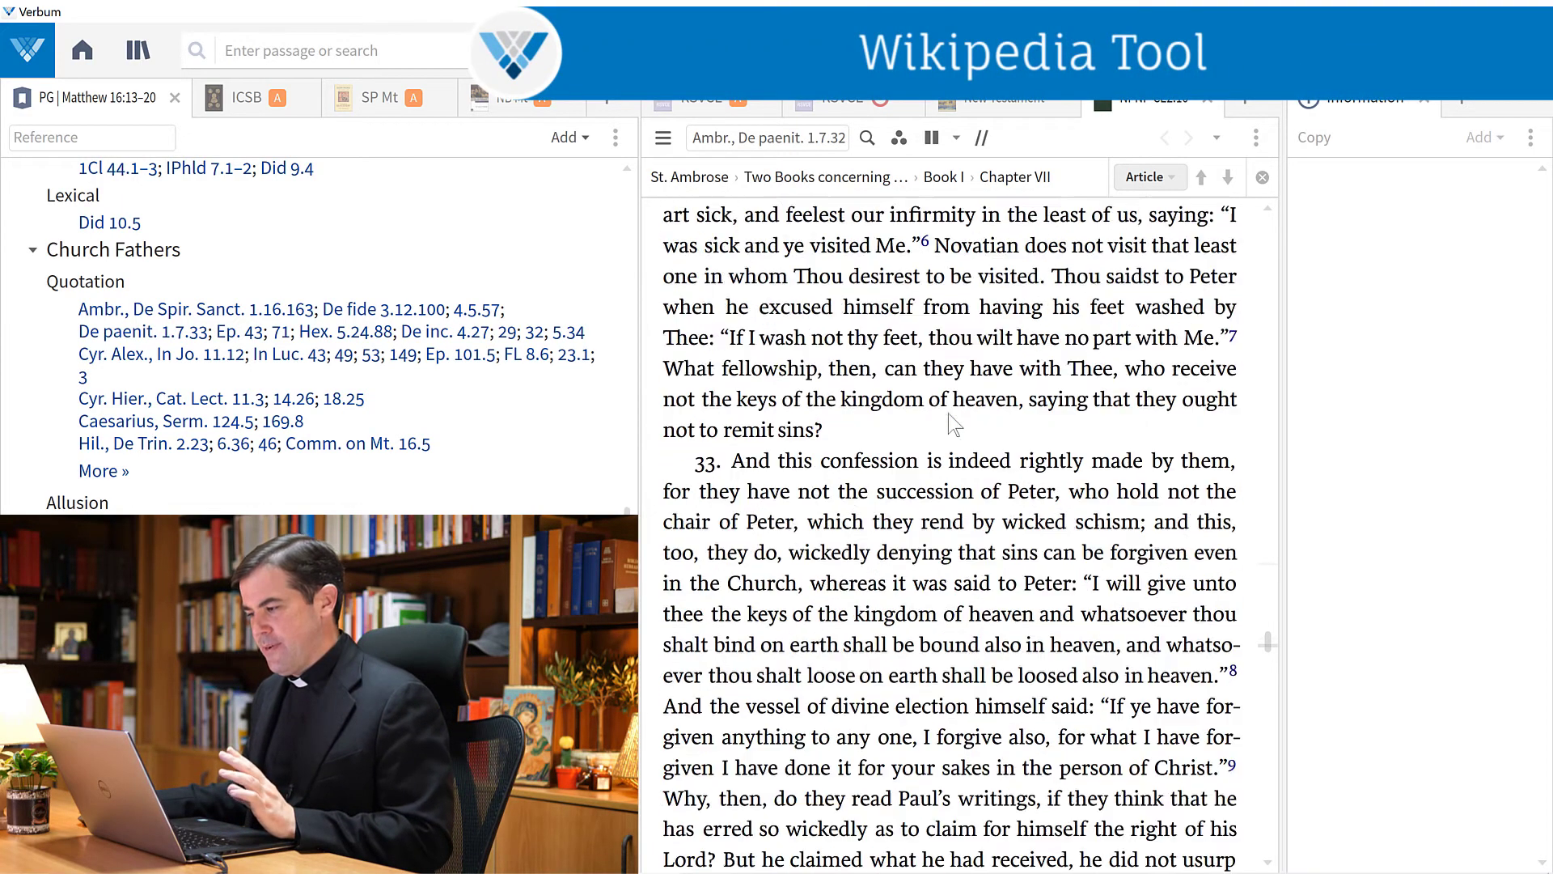
{"action": "scroll", "coordinate": [936, 446], "scroll_direction": "up", "scroll_amount": 10}
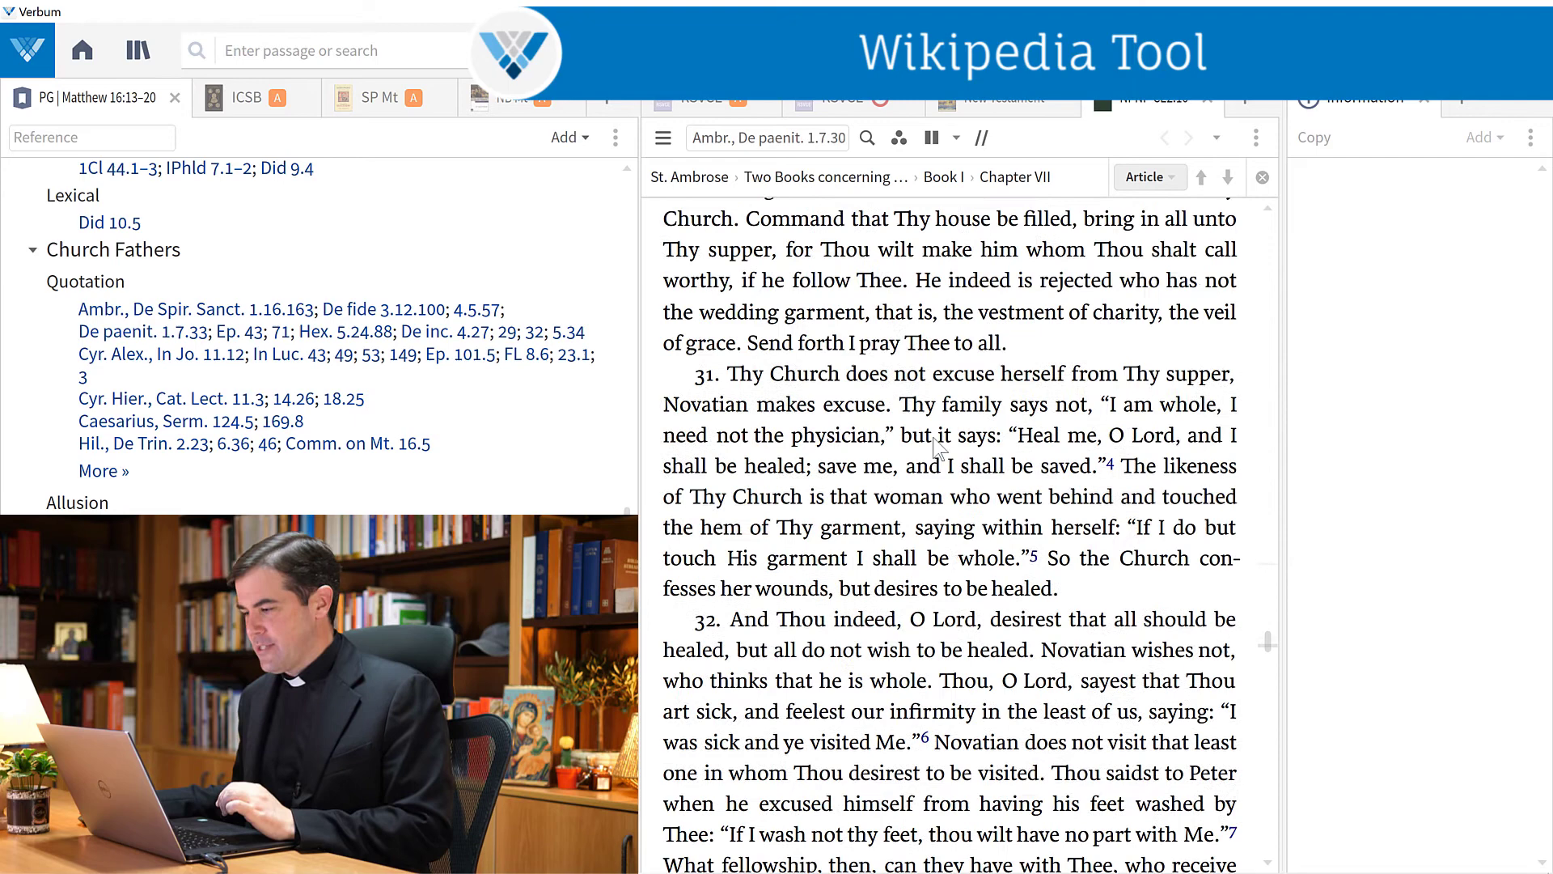
{"action": "scroll", "coordinate": [936, 446], "scroll_direction": "up", "scroll_amount": 1}
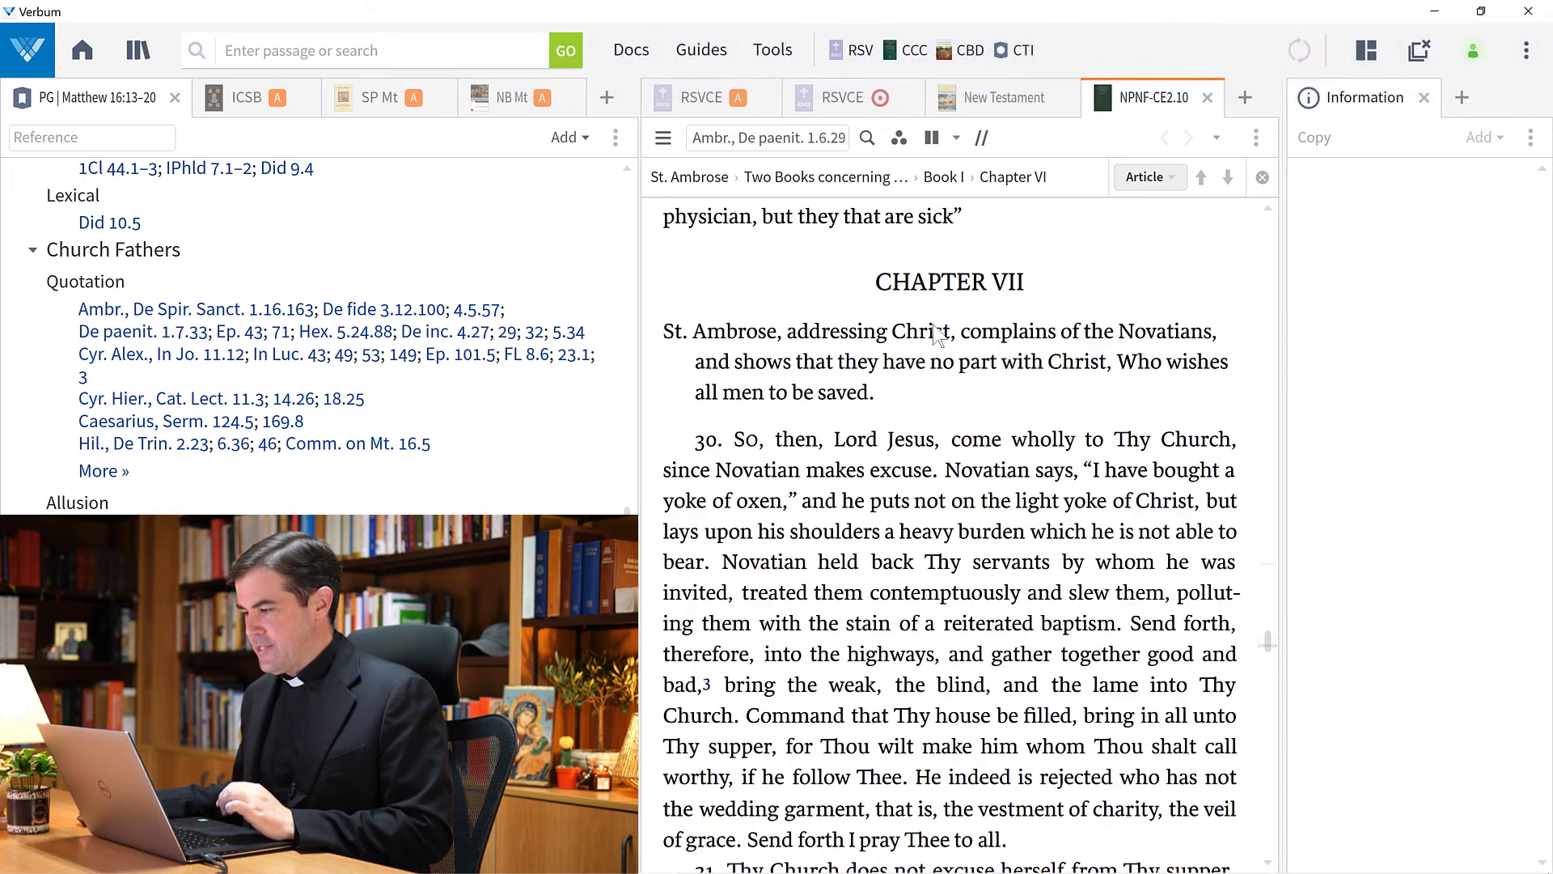
Look up 'Novatians' on Wikipedia to show the Novatianism article
{"action": "right_click", "coordinate": [1163, 339]}
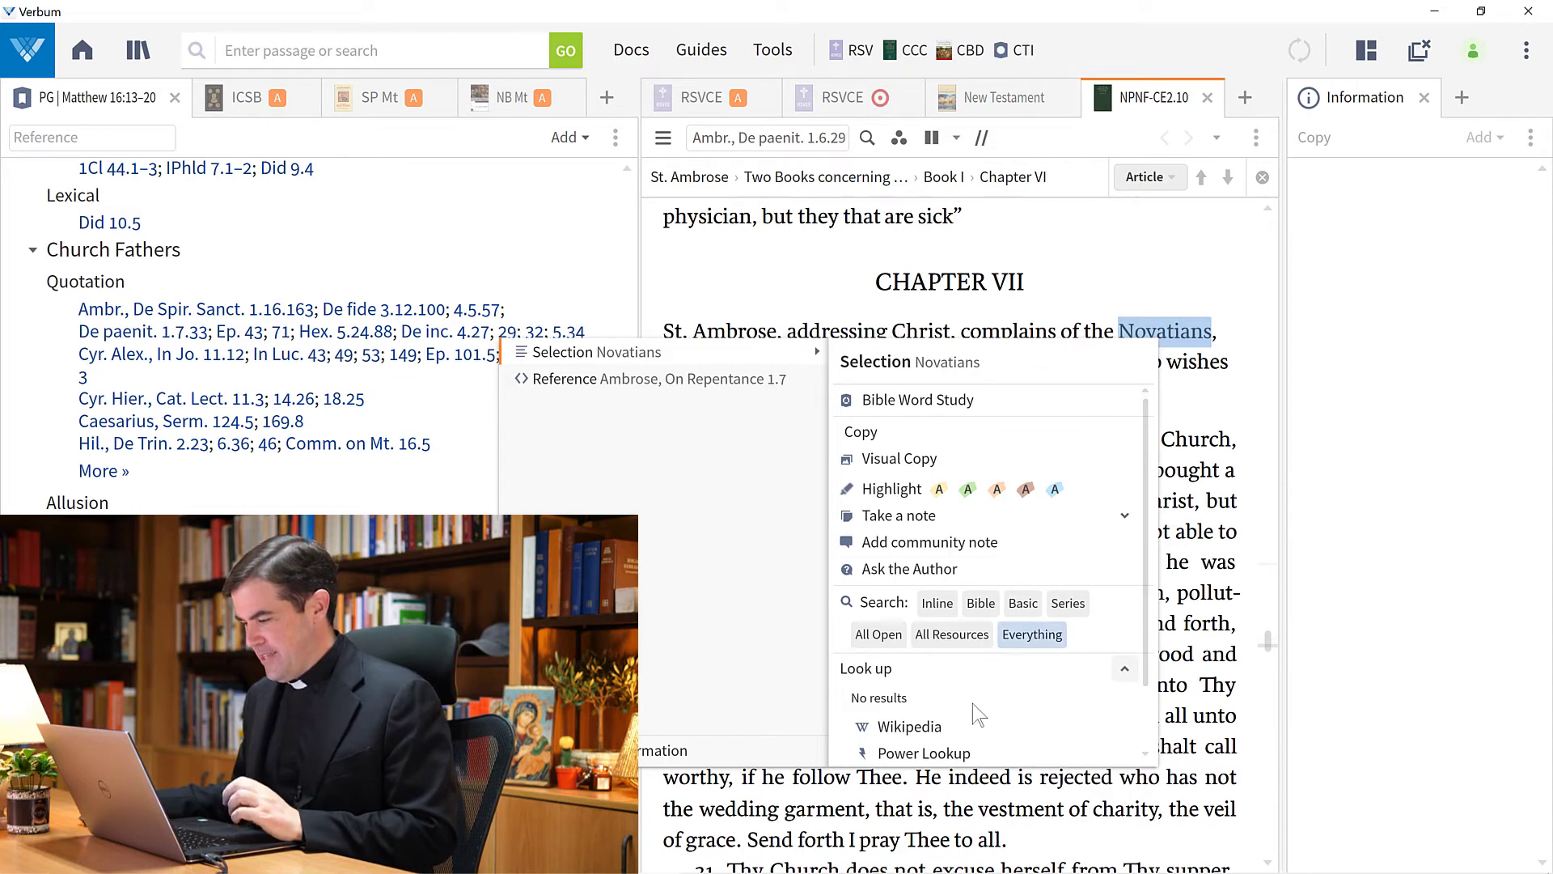
{"action": "left_click", "coordinate": [971, 726]}
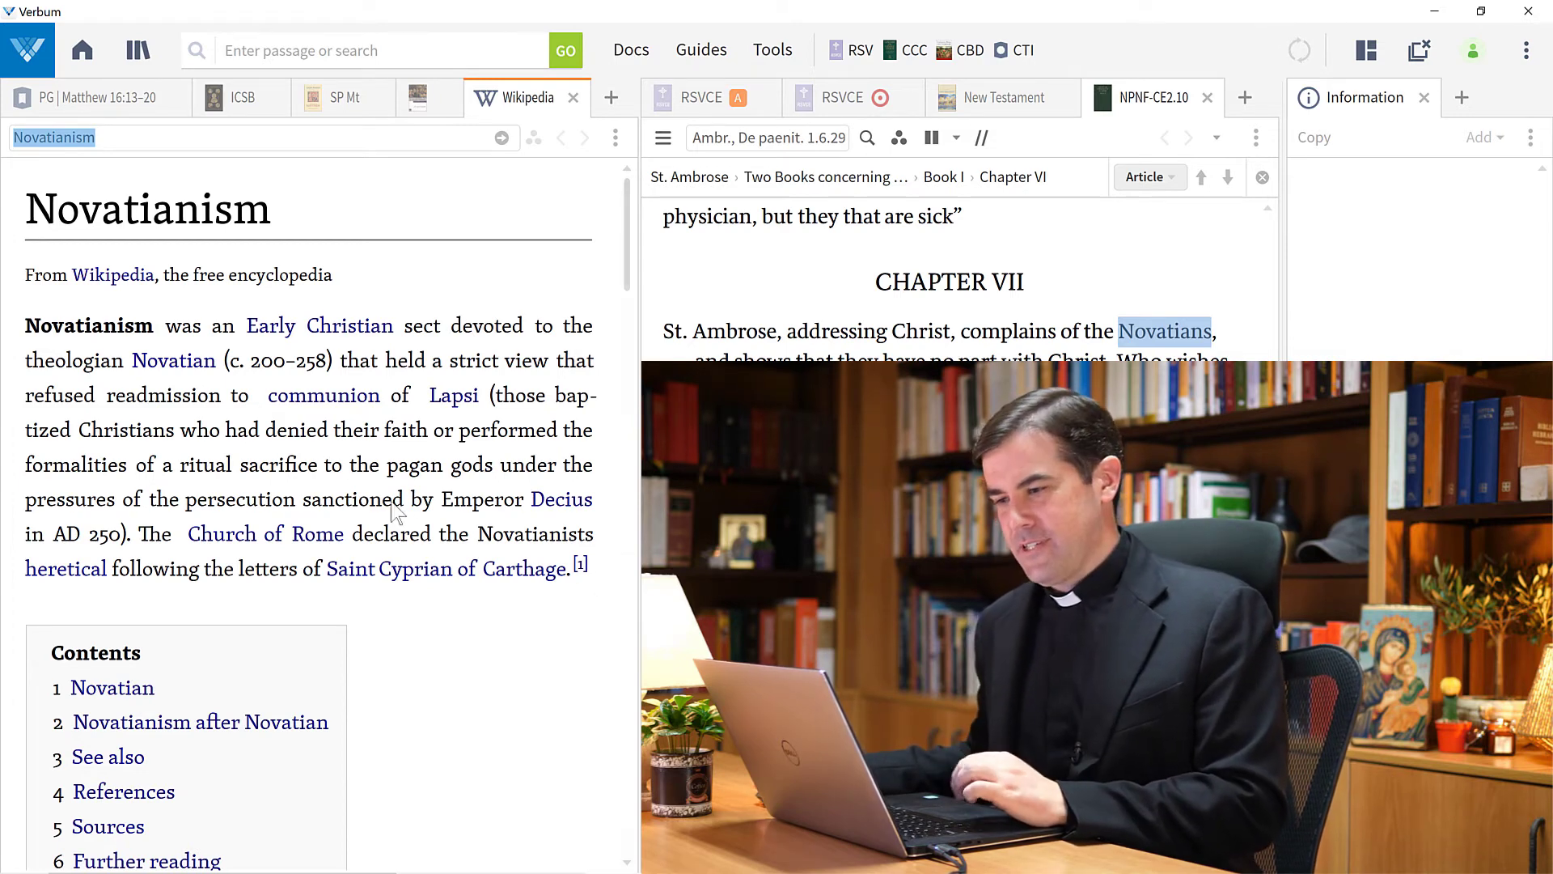
{"action": "left_click", "coordinate": [117, 102]}
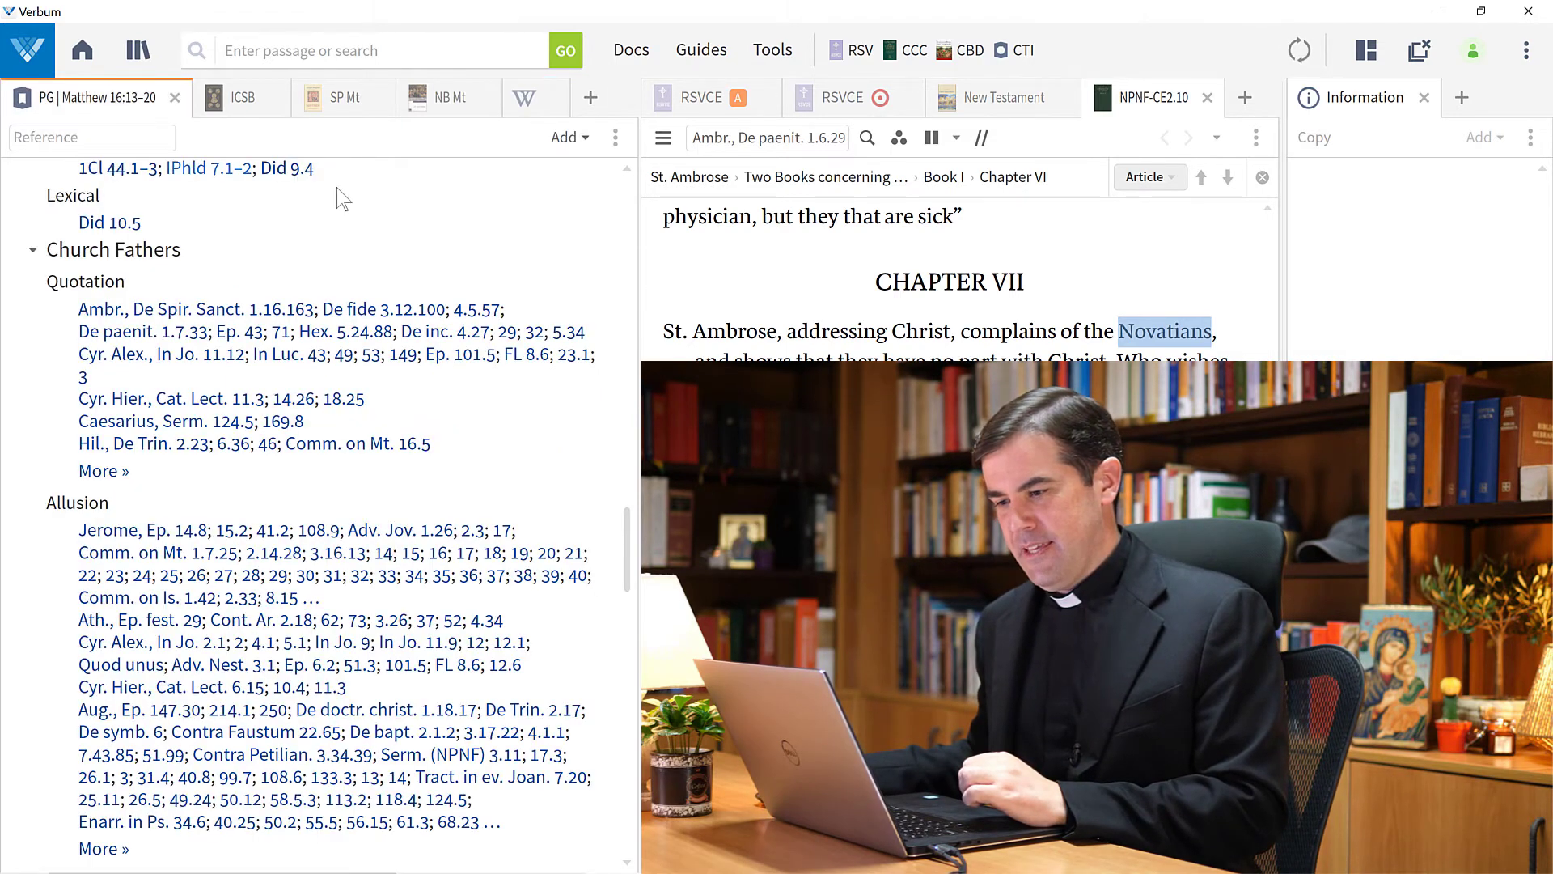
{"action": "scroll", "coordinate": [392, 277], "scroll_direction": "up", "scroll_amount": 5}
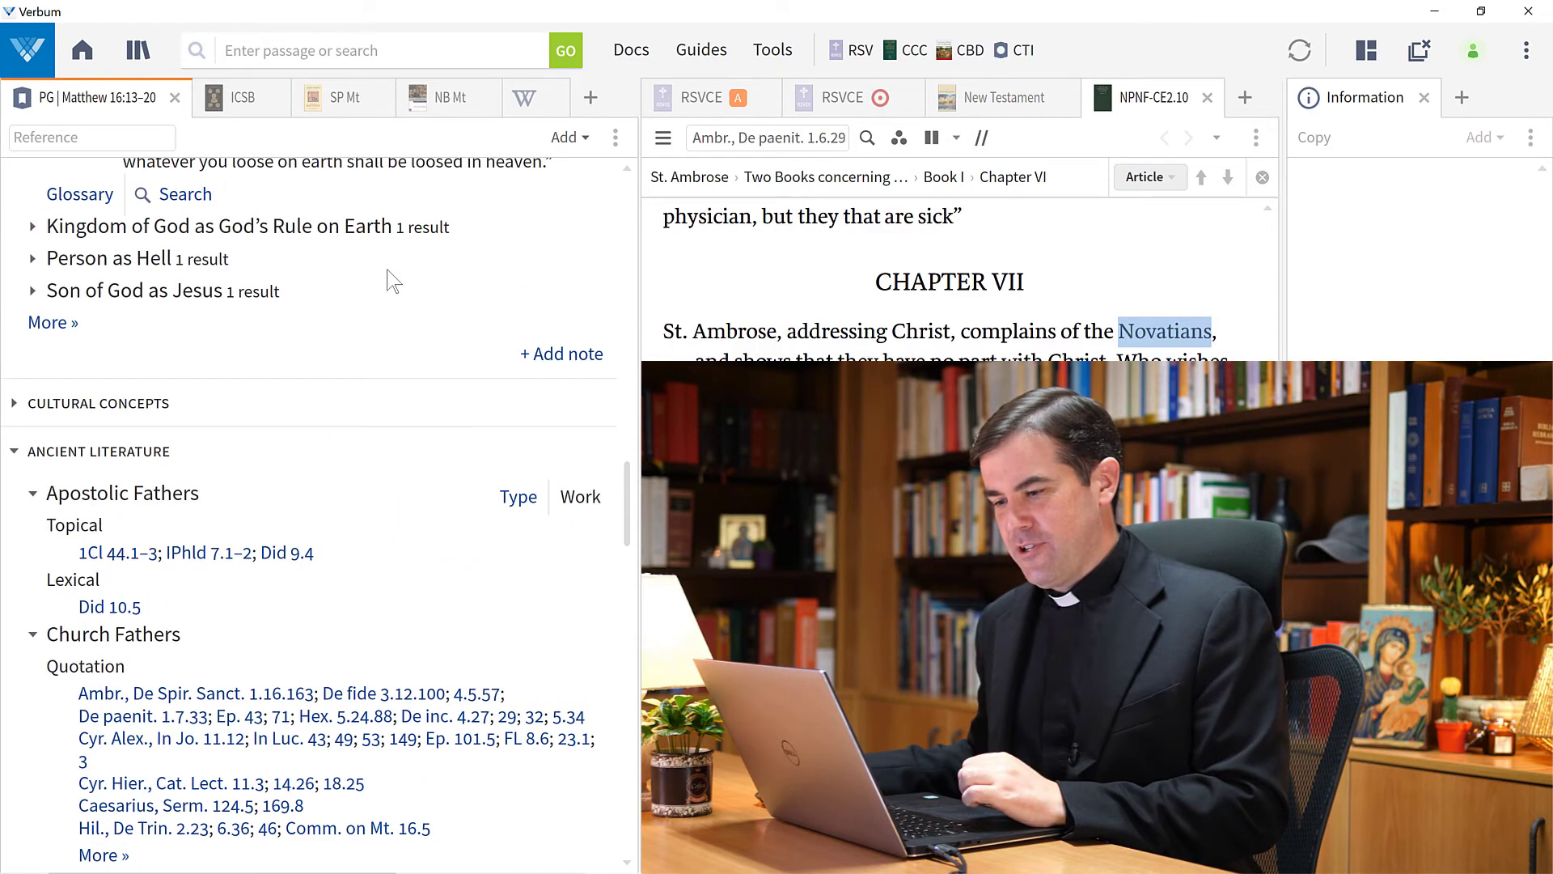
{"action": "left_click", "coordinate": [362, 463]}
{"action": "scroll", "coordinate": [361, 463], "scroll_direction": "down", "scroll_amount": 3}
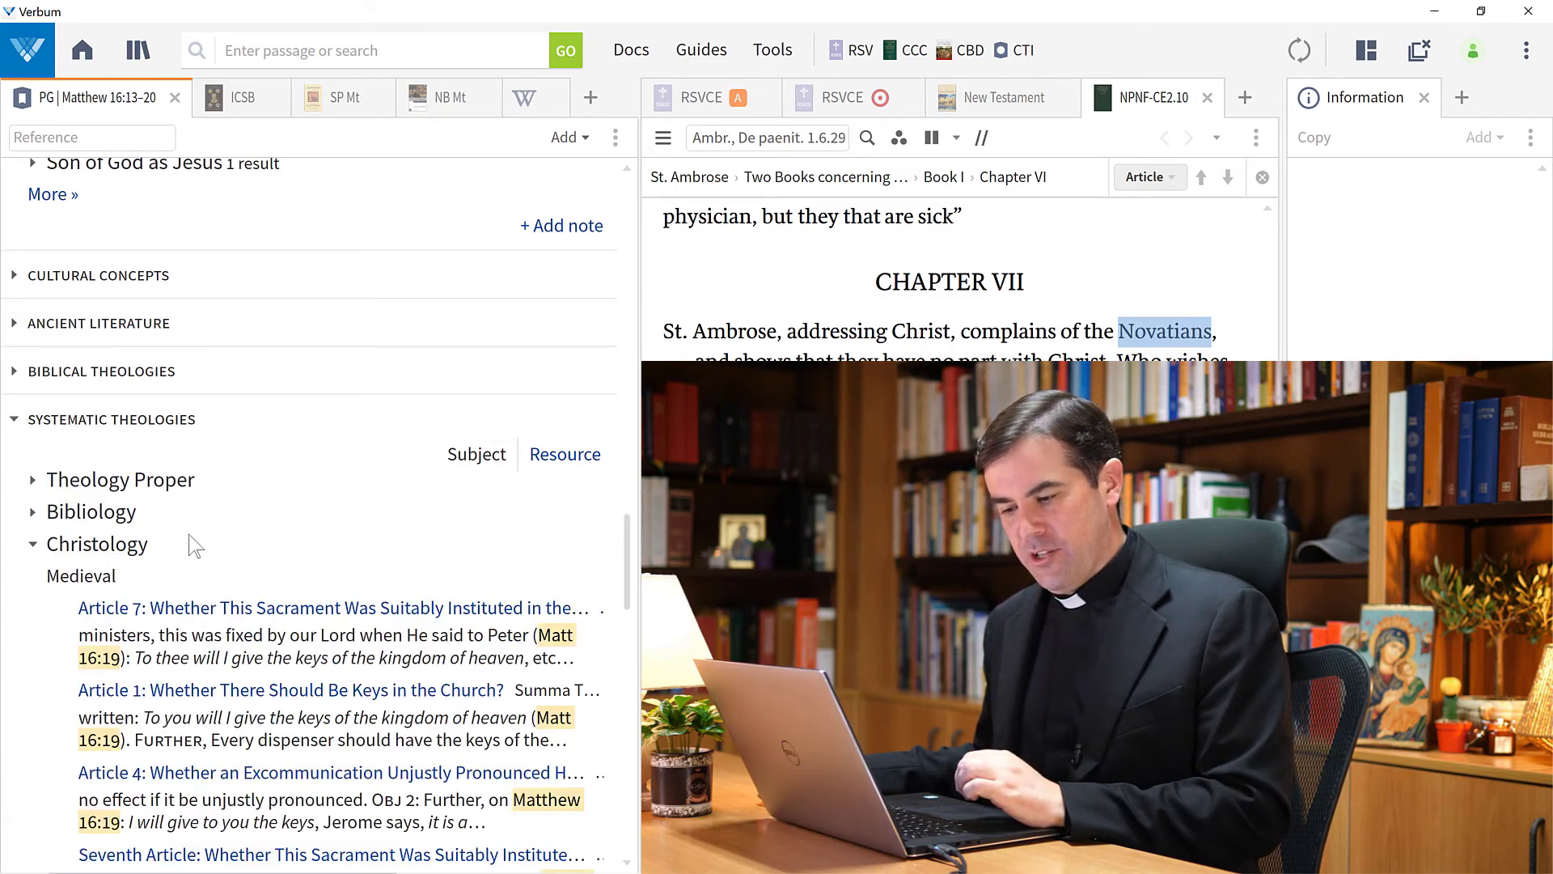
{"action": "scroll", "coordinate": [234, 554], "scroll_direction": "down", "scroll_amount": 1}
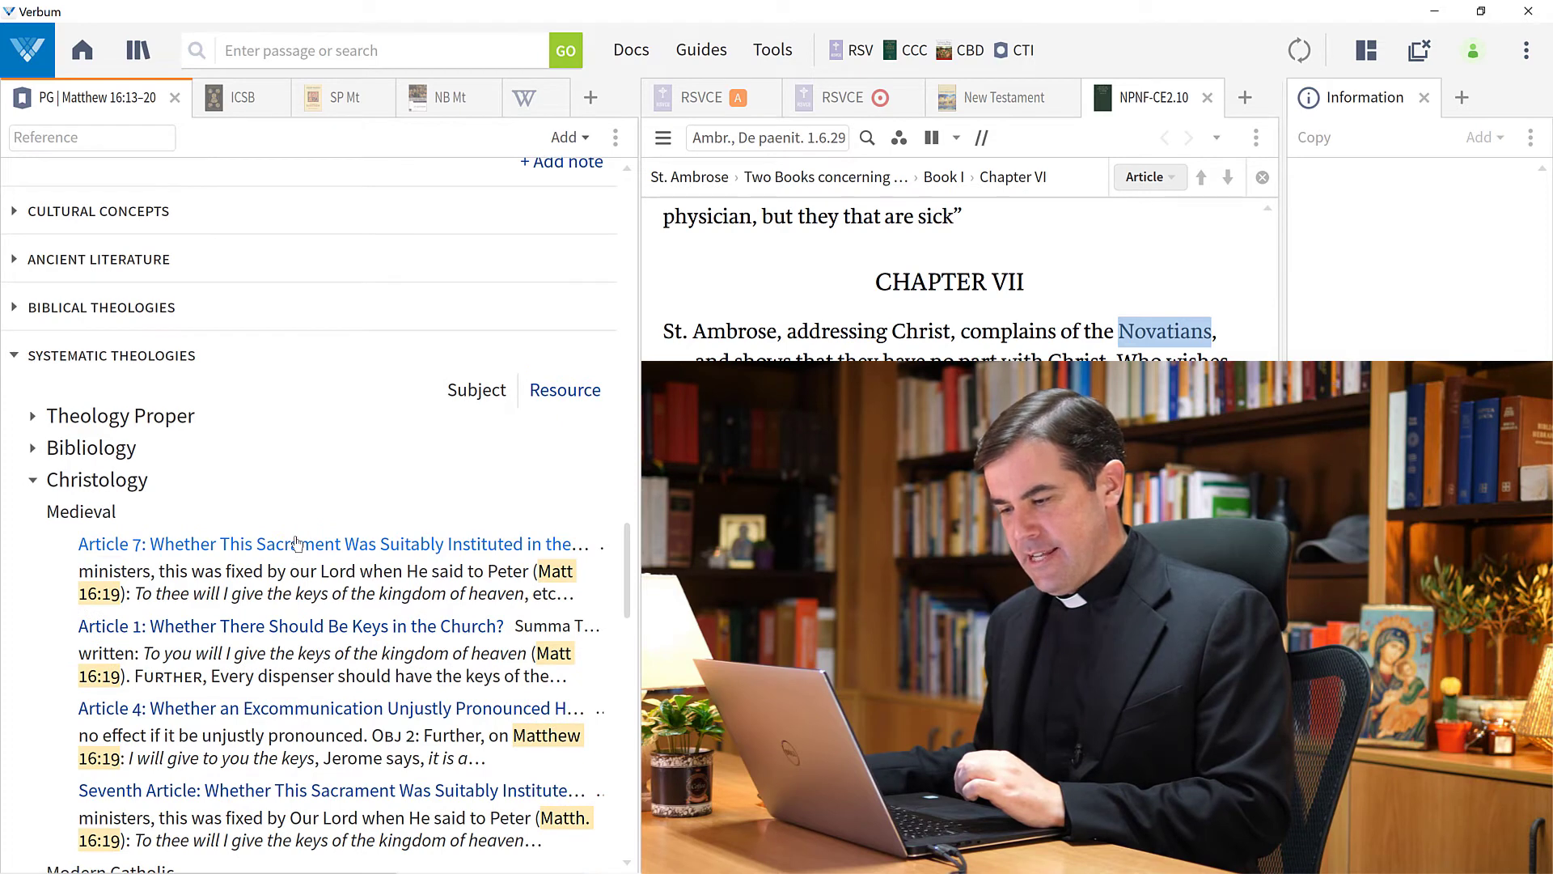
{"action": "mouse_move", "coordinate": [297, 543]}
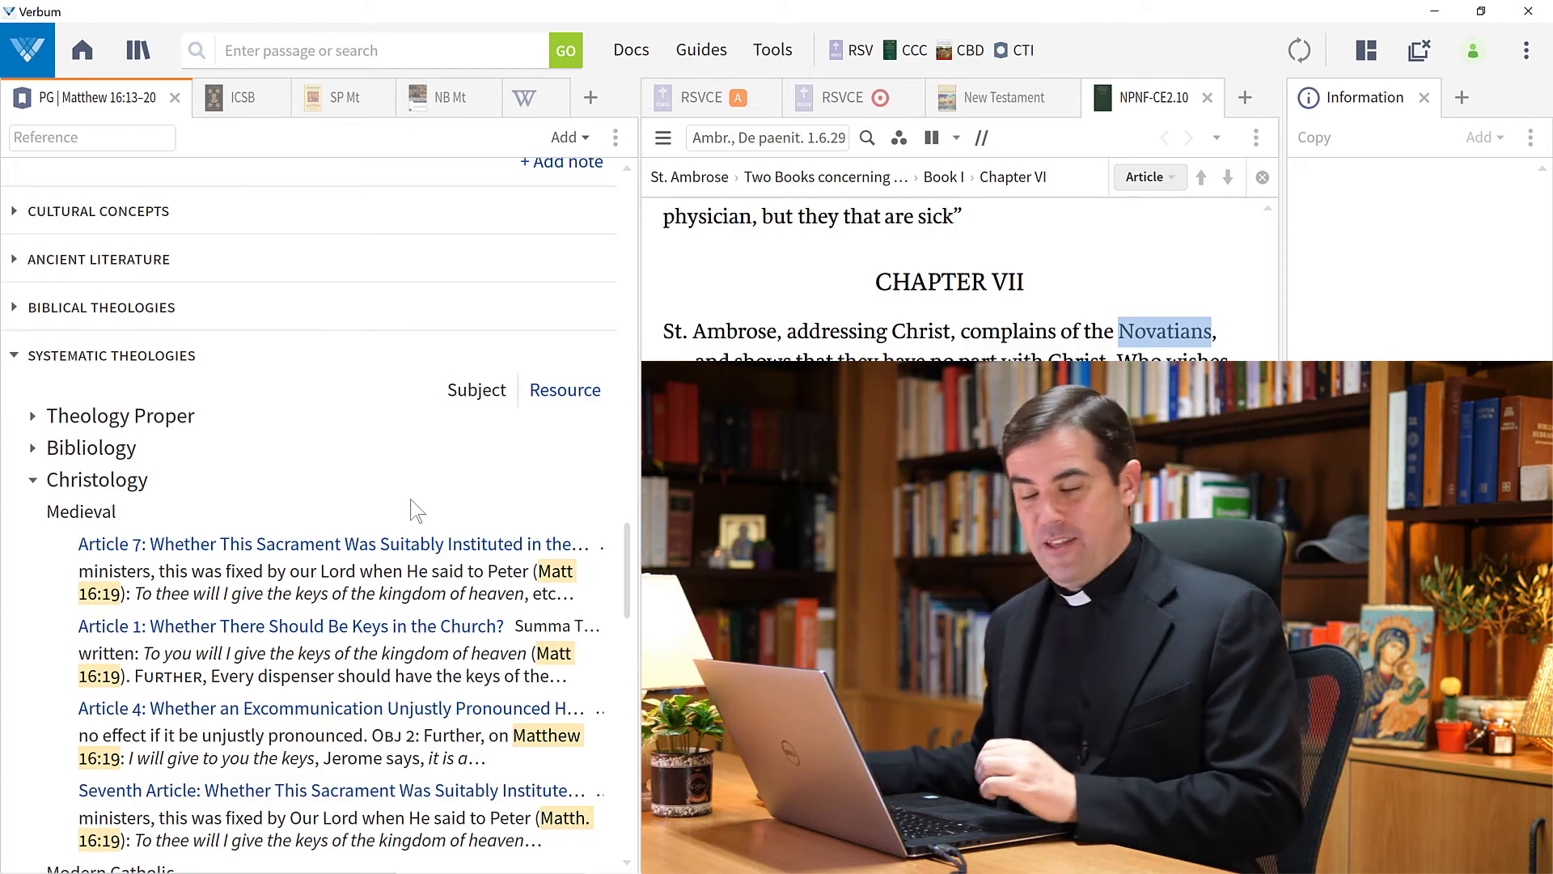
{"action": "scroll", "coordinate": [415, 510], "scroll_direction": "down", "scroll_amount": 3}
{"action": "scroll", "coordinate": [418, 503], "scroll_direction": "down", "scroll_amount": 1}
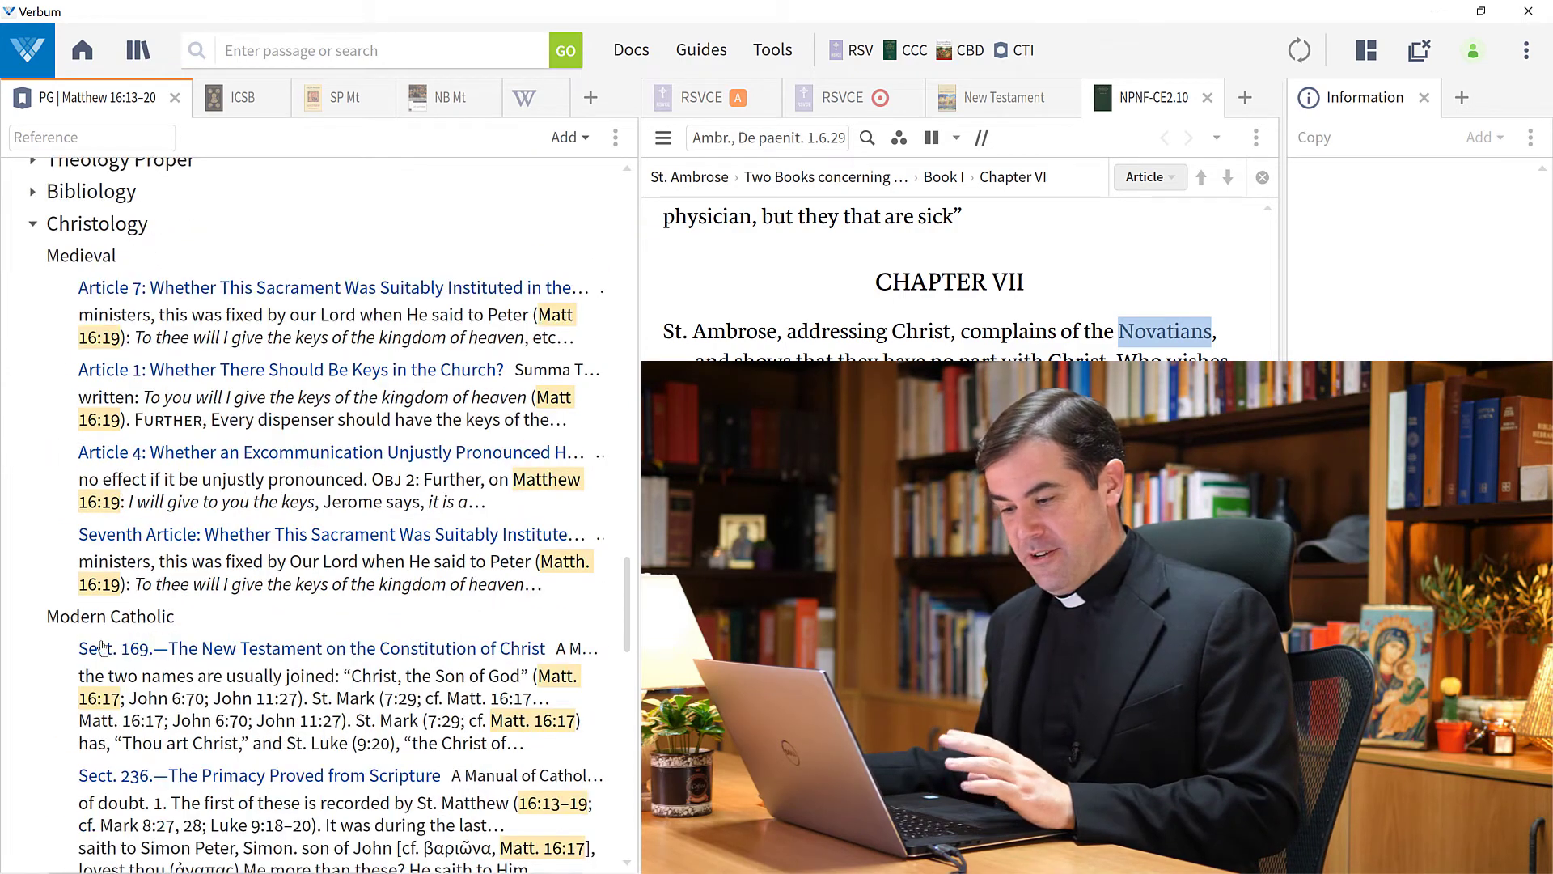
{"action": "scroll", "coordinate": [170, 651], "scroll_direction": "down", "scroll_amount": 4}
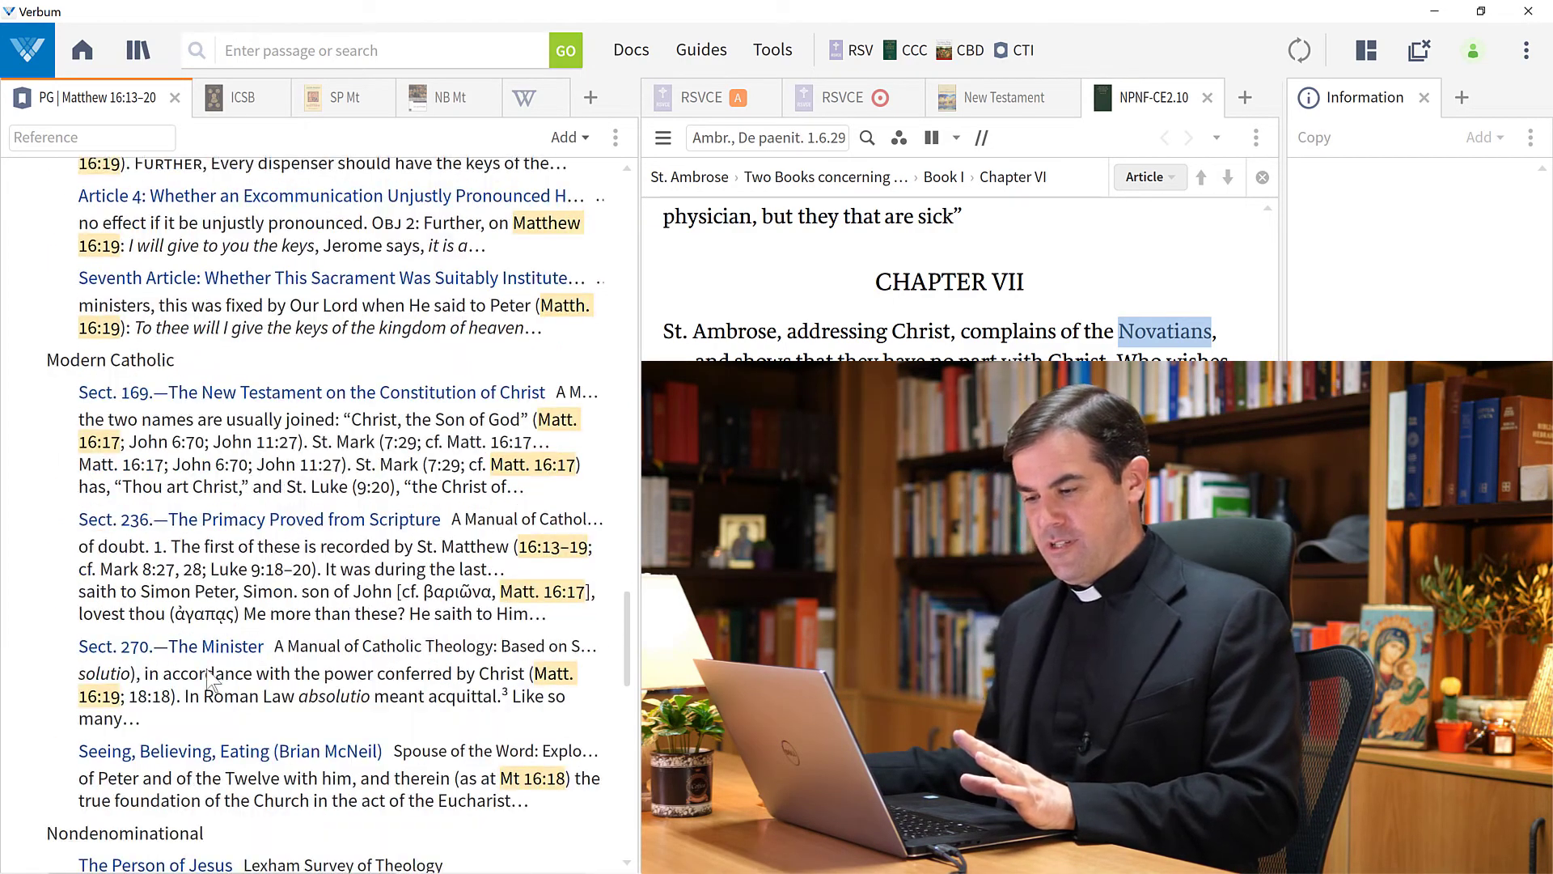
{"action": "scroll", "coordinate": [209, 680], "scroll_direction": "down", "scroll_amount": 1}
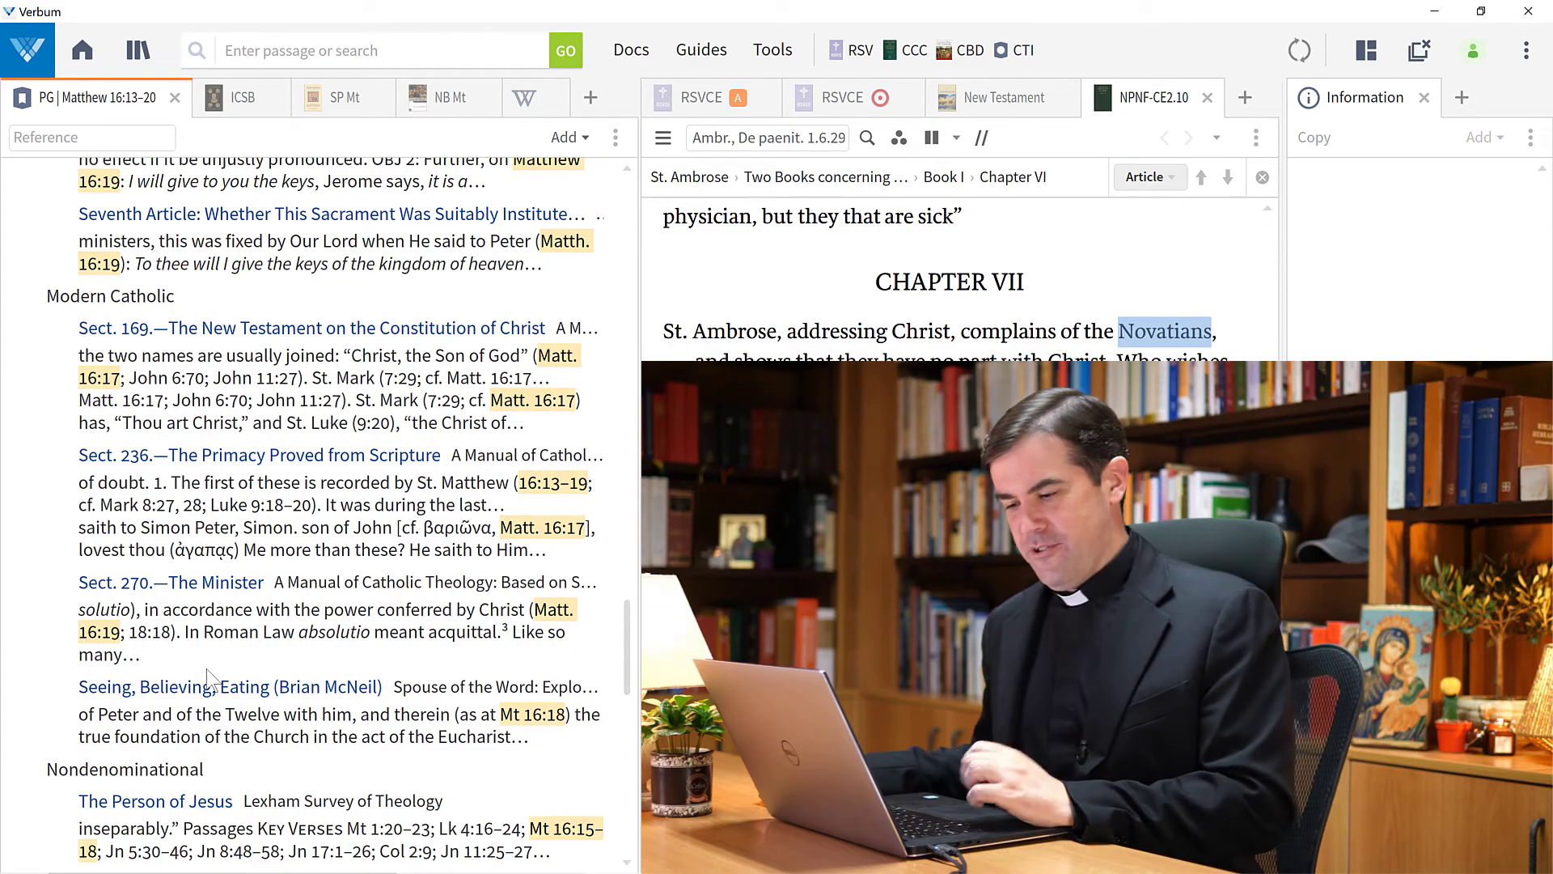
{"action": "scroll", "coordinate": [209, 680], "scroll_direction": "down", "scroll_amount": 3}
{"action": "scroll", "coordinate": [209, 679], "scroll_direction": "up", "scroll_amount": 3}
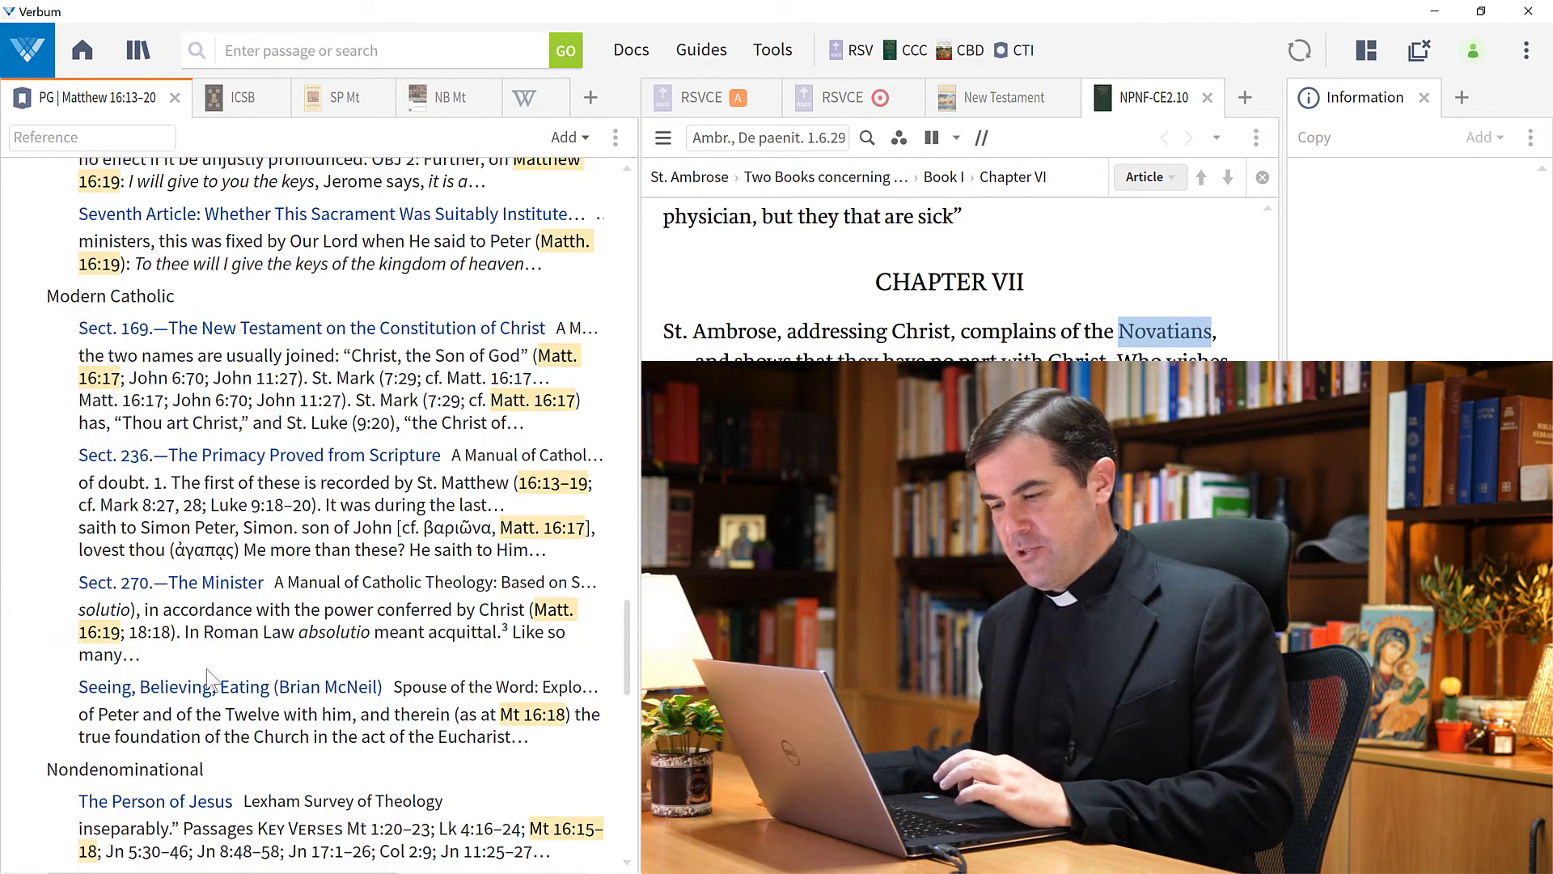
{"action": "scroll", "coordinate": [209, 680], "scroll_direction": "up", "scroll_amount": 7}
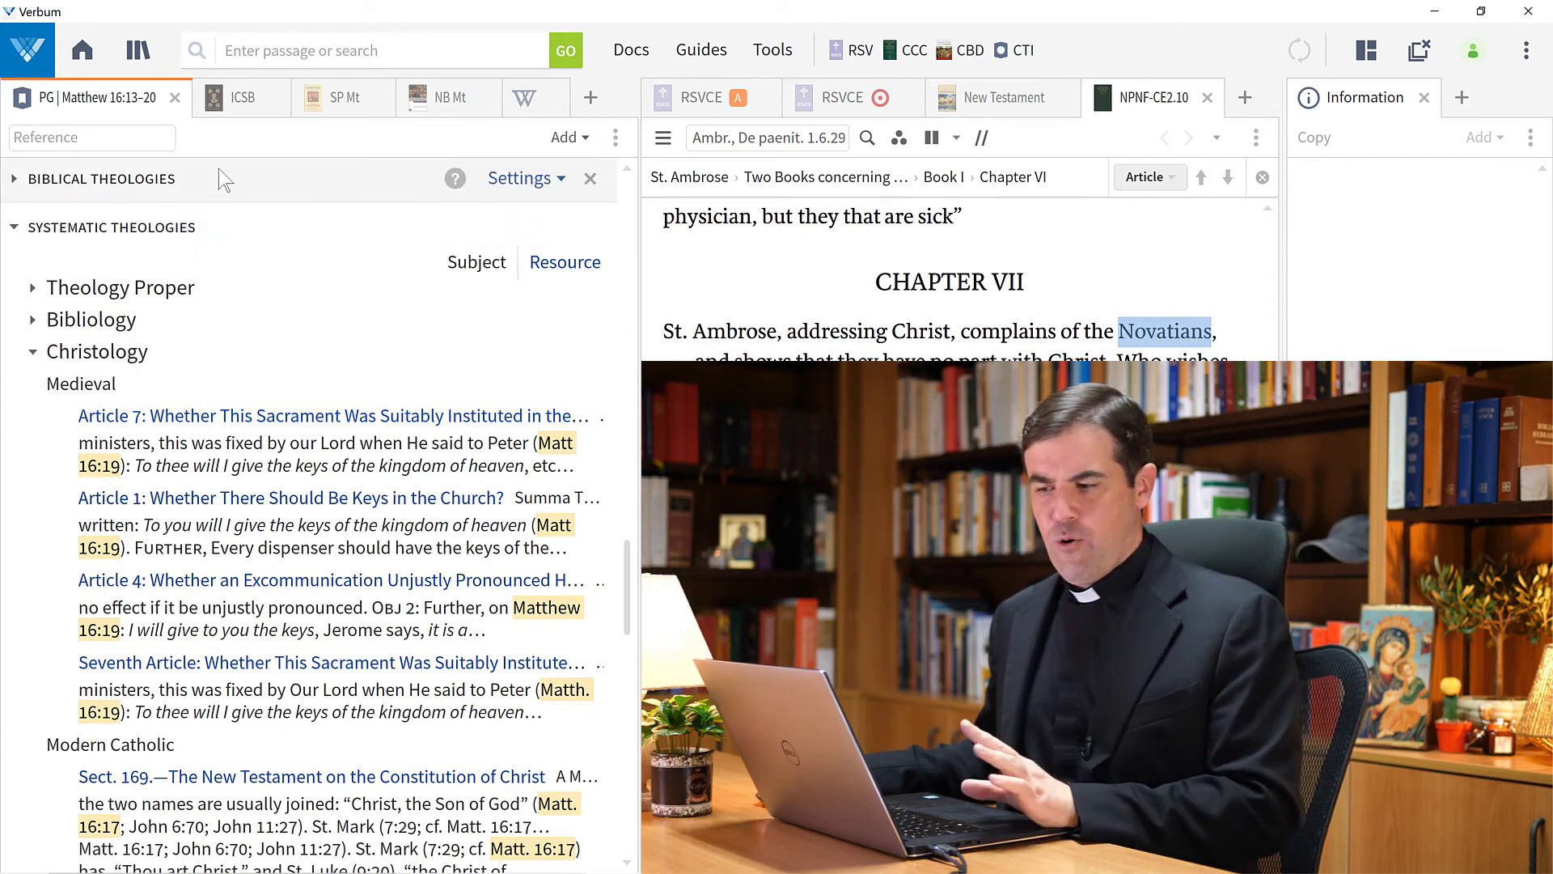
Collapse Systematic Theologies, list Confessional Documents by resource, and expand the seven Modern Catholic titles
{"action": "left_click", "coordinate": [233, 229]}
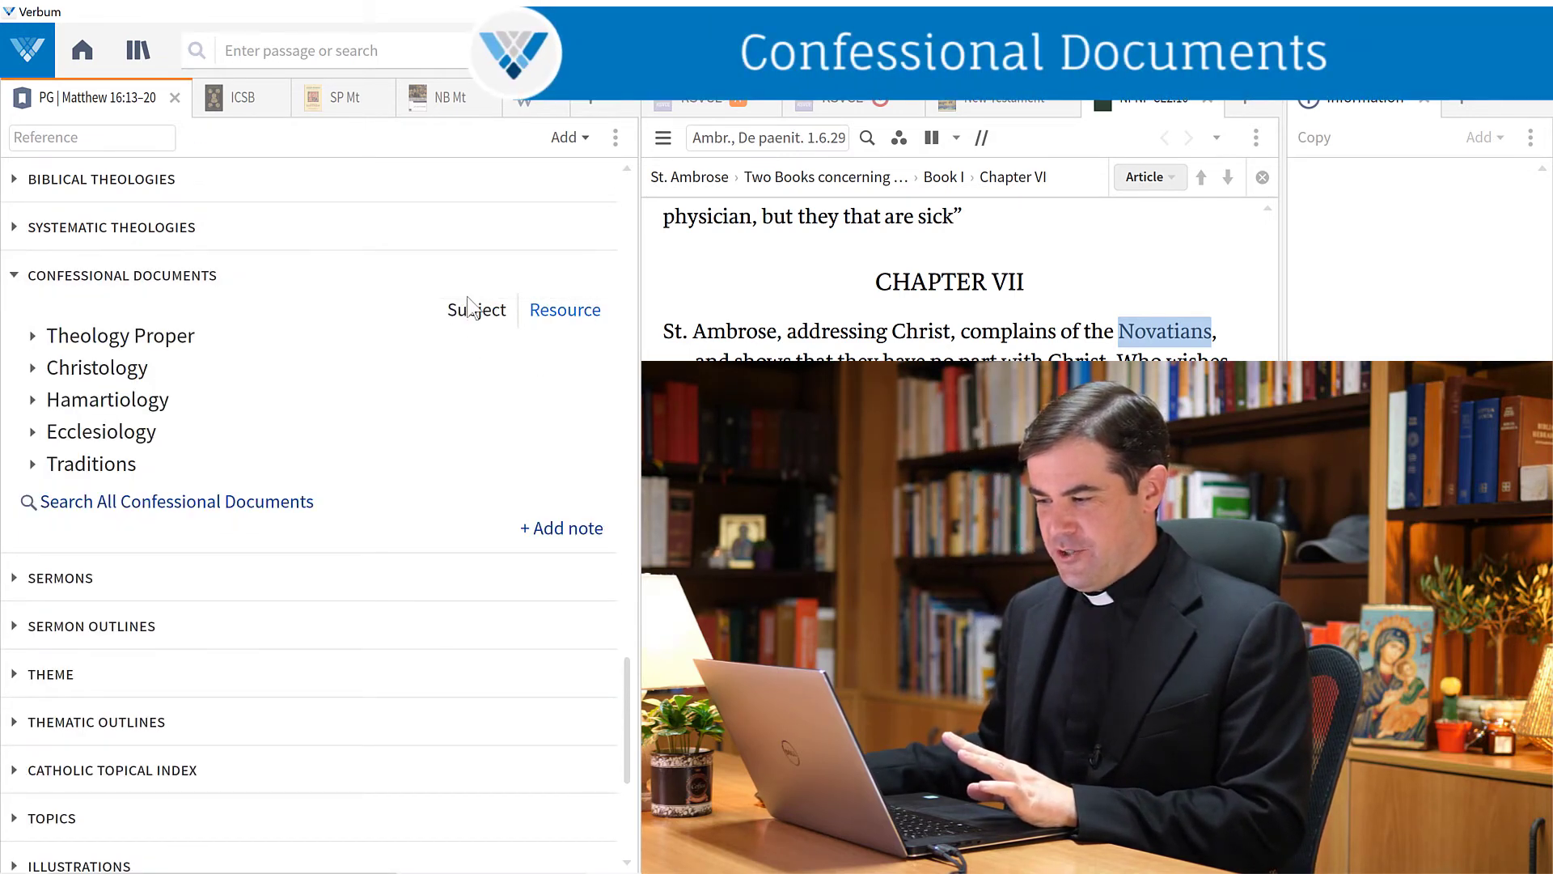
{"action": "left_click", "coordinate": [539, 319]}
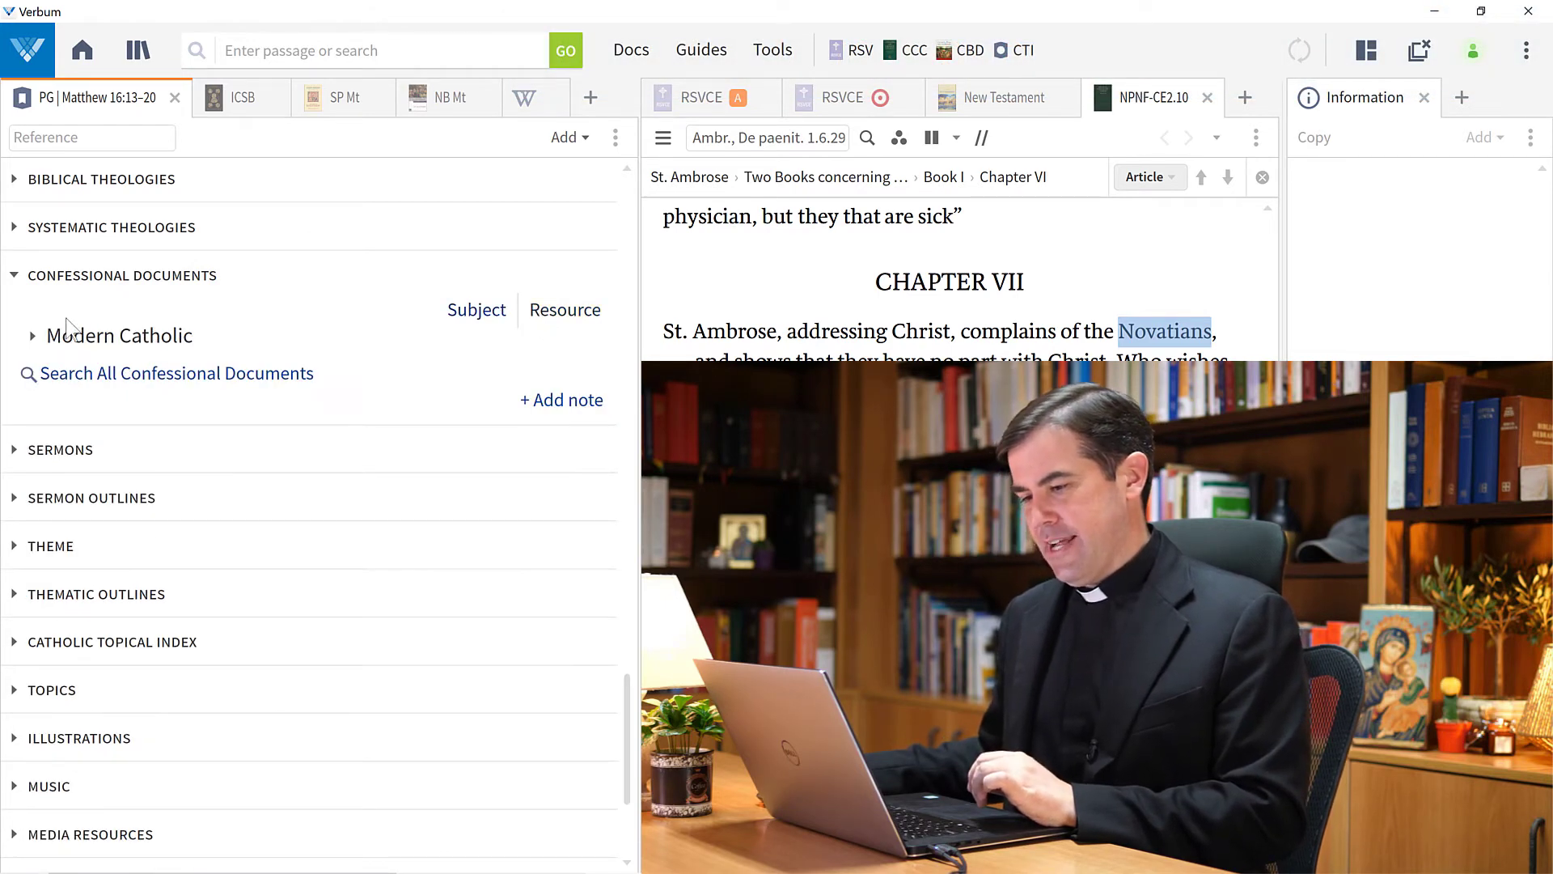
{"action": "left_click", "coordinate": [33, 336]}
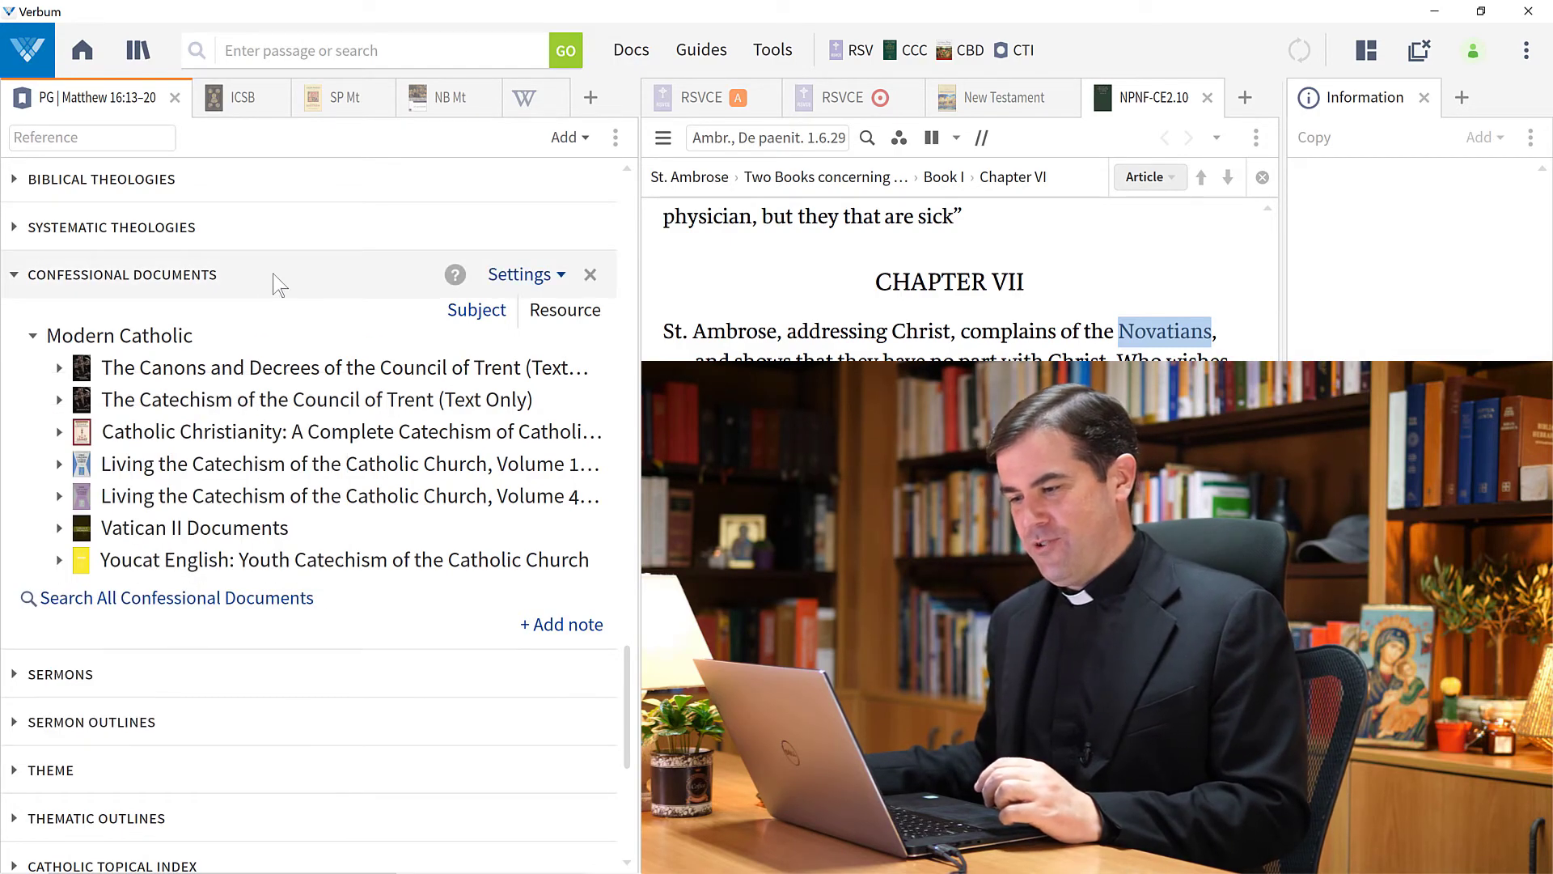
{"action": "scroll", "coordinate": [273, 282], "scroll_direction": "down", "scroll_amount": 4}
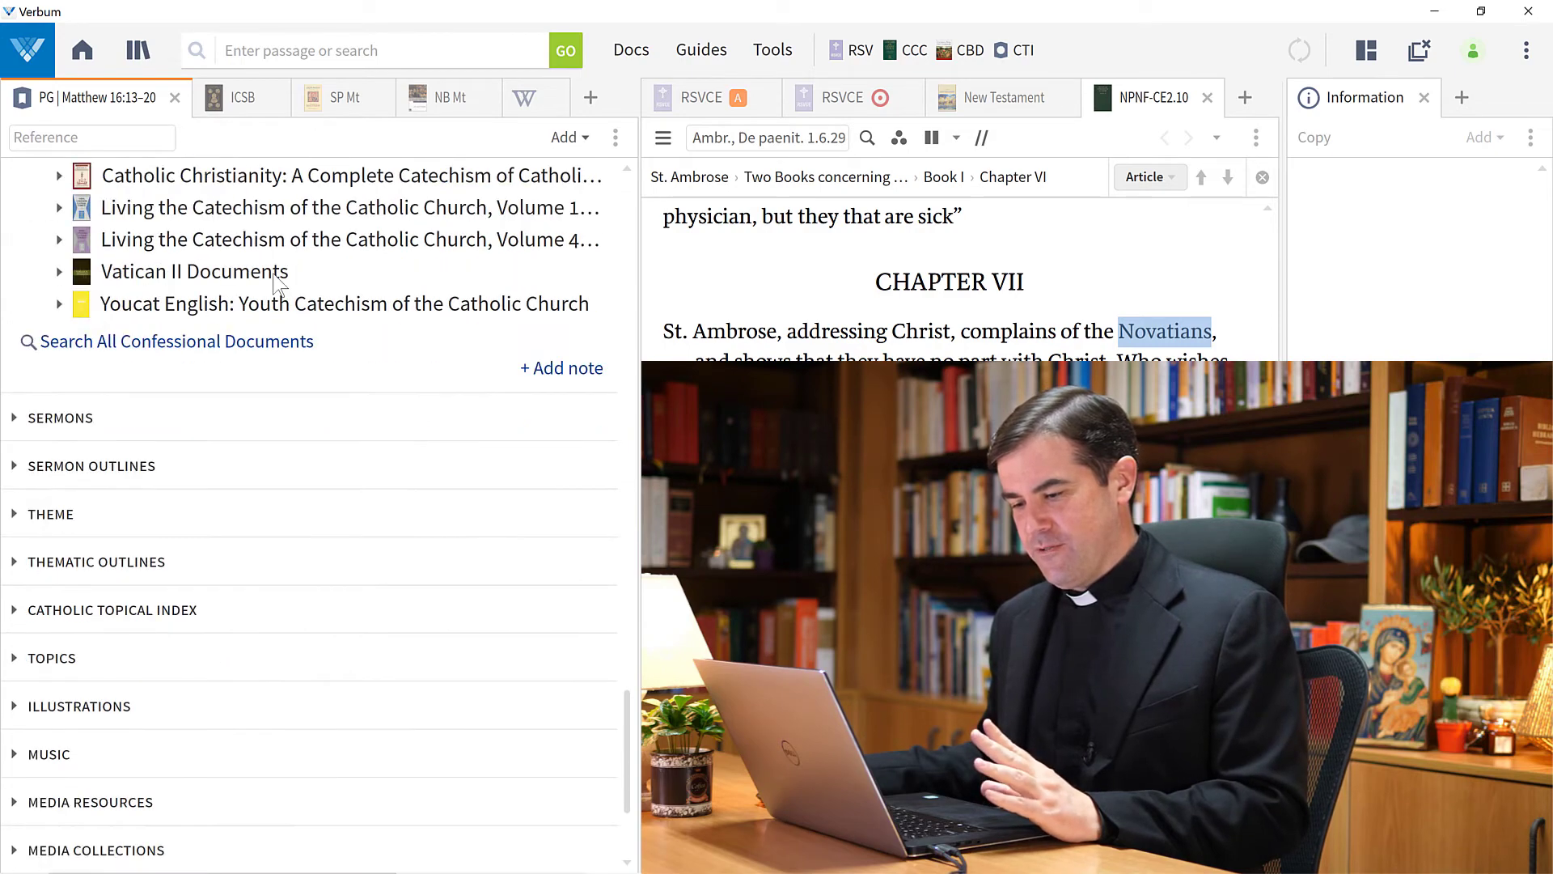
{"action": "scroll", "coordinate": [279, 283], "scroll_direction": "down", "scroll_amount": 2}
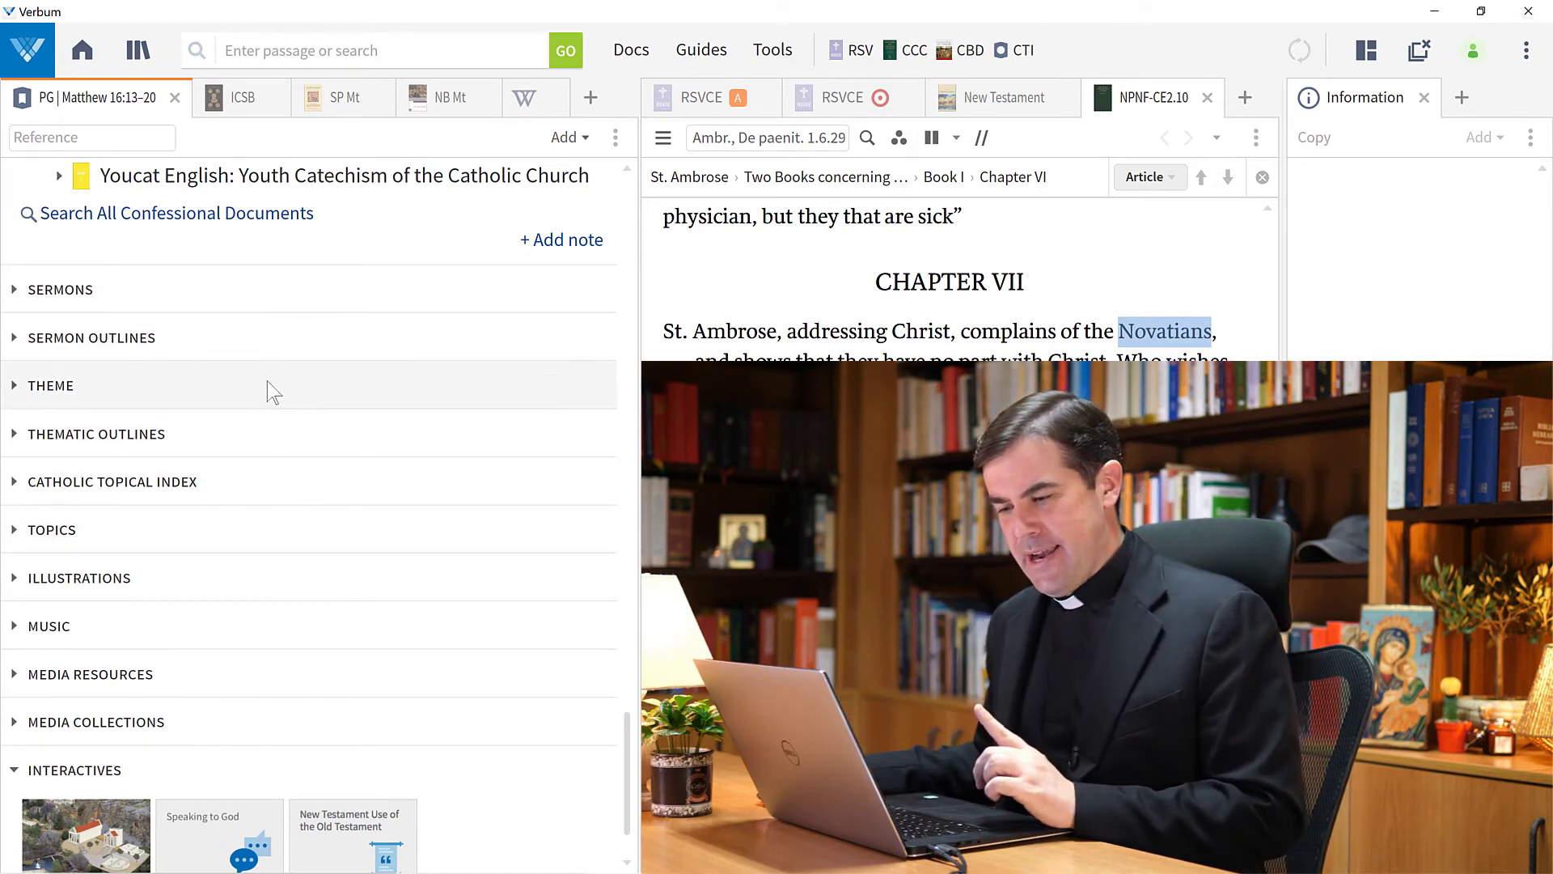
{"action": "scroll", "coordinate": [270, 440], "scroll_direction": "down", "scroll_amount": 2}
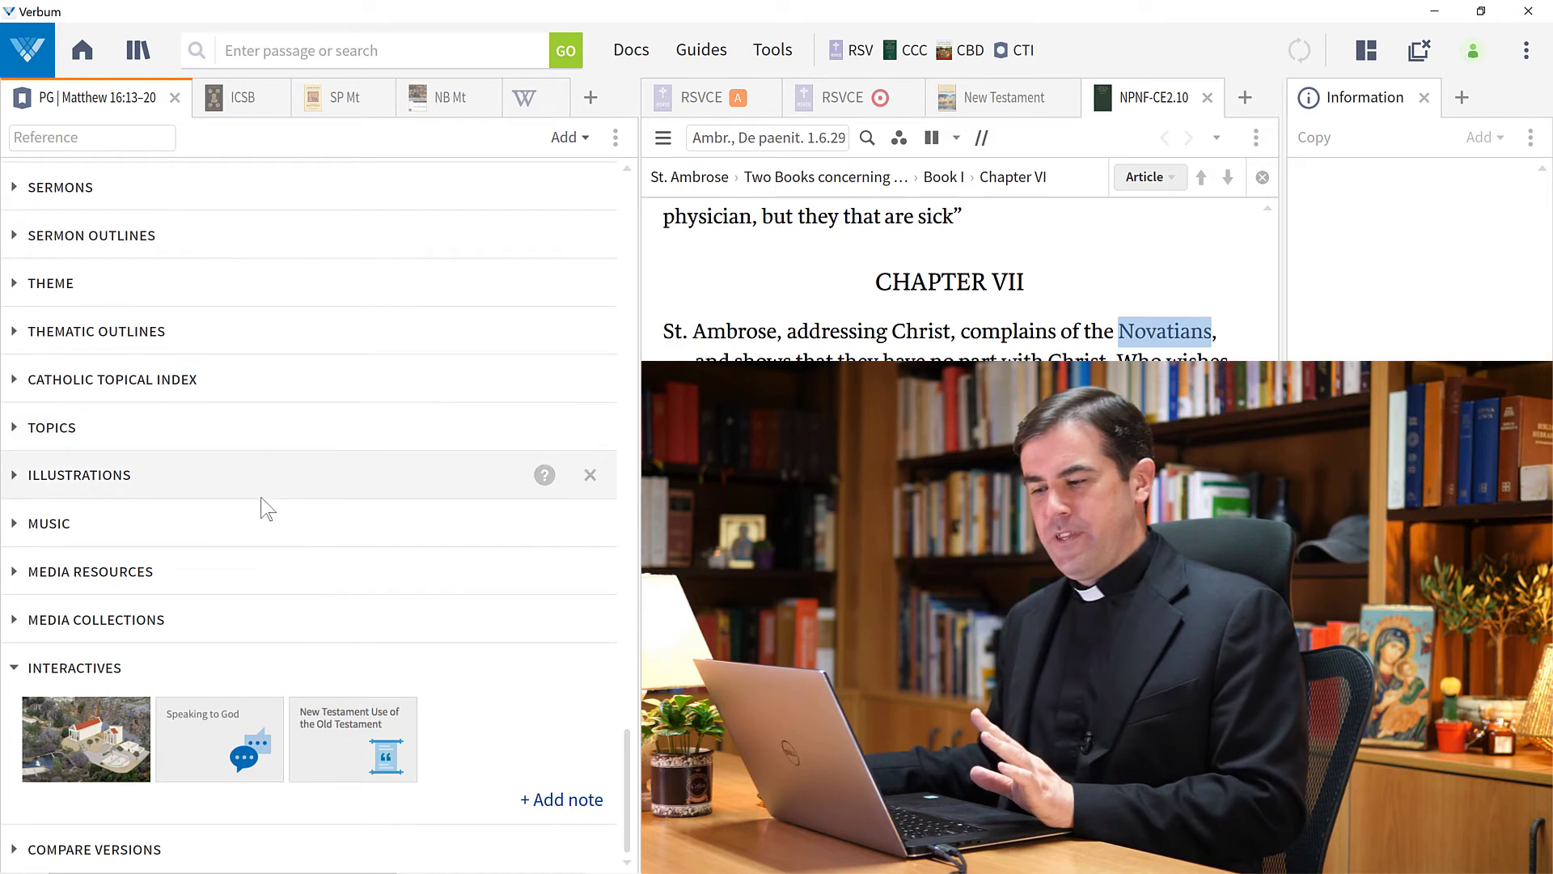
{"action": "scroll", "coordinate": [277, 409], "scroll_direction": "up", "scroll_amount": 1}
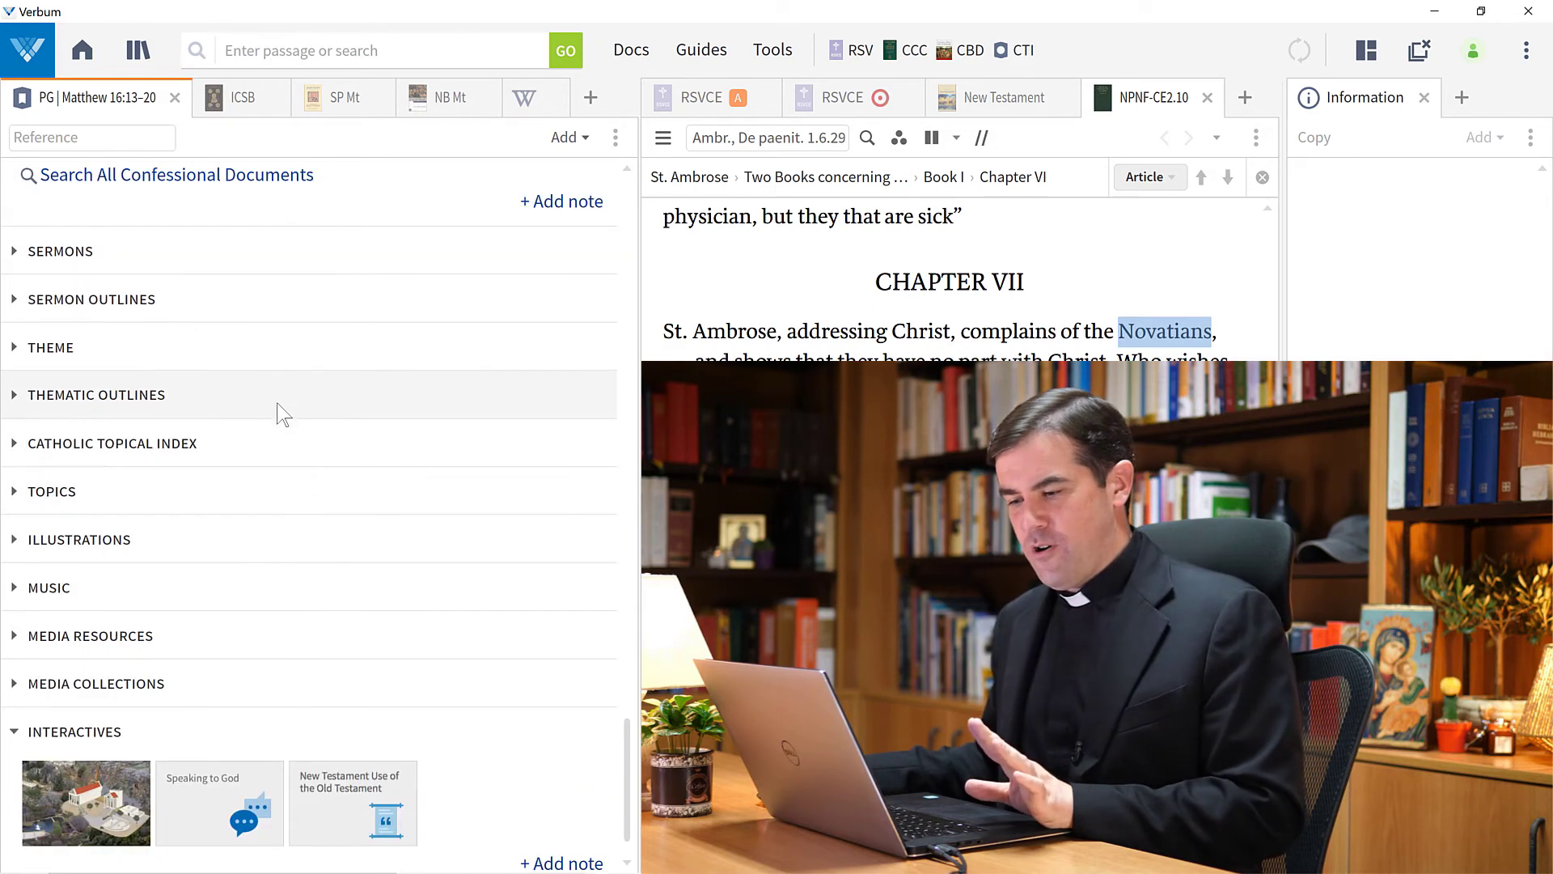
{"action": "left_click", "coordinate": [280, 444]}
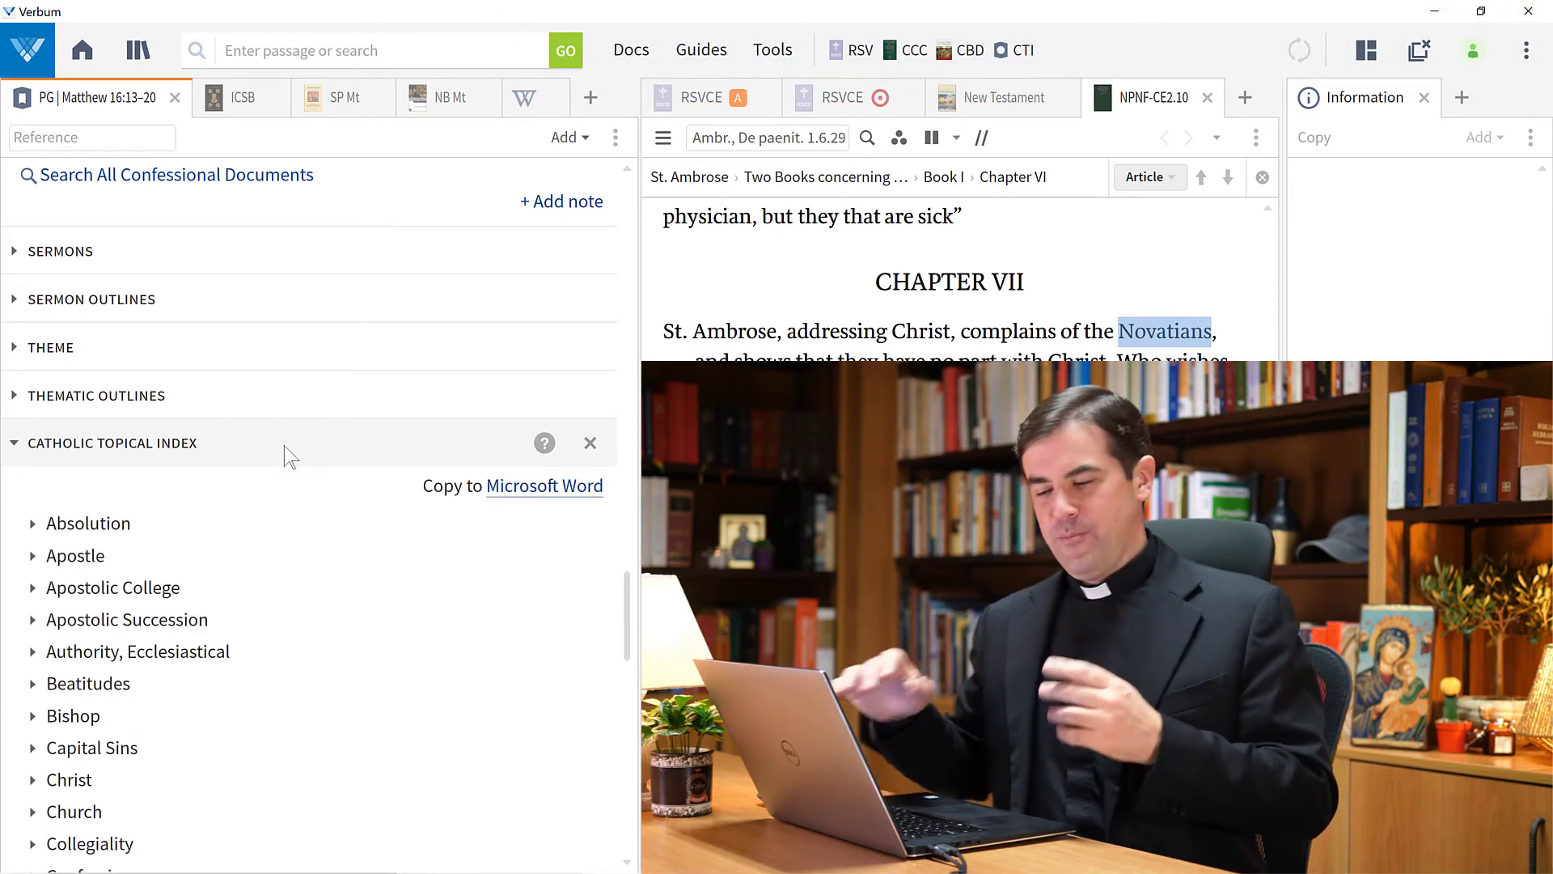
{"action": "scroll", "coordinate": [288, 454], "scroll_direction": "down", "scroll_amount": 3}
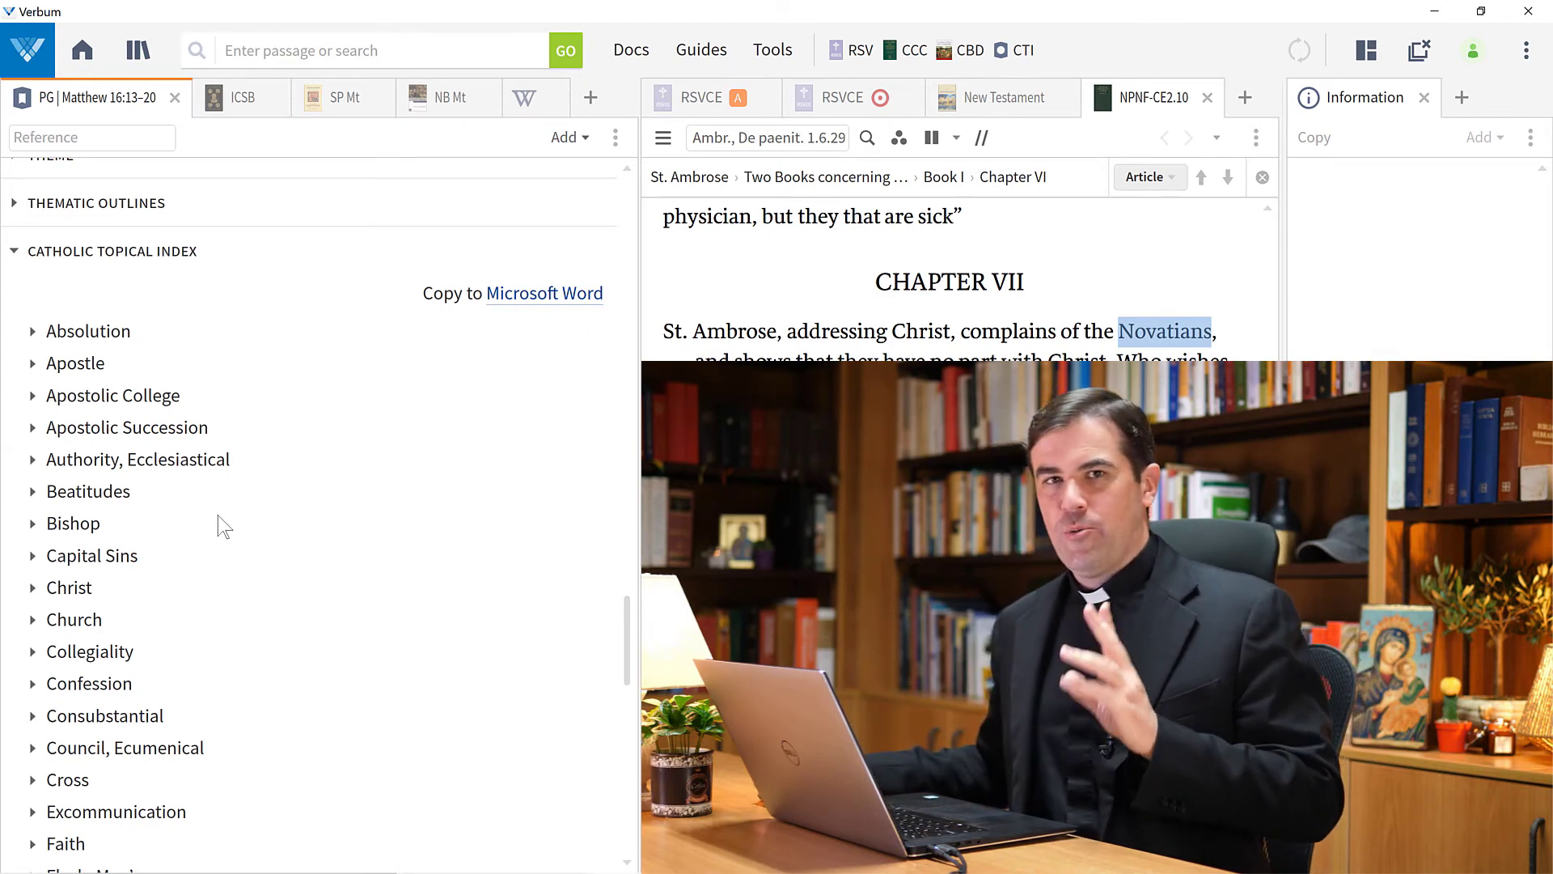
{"action": "scroll", "coordinate": [211, 504], "scroll_direction": "down", "scroll_amount": 3}
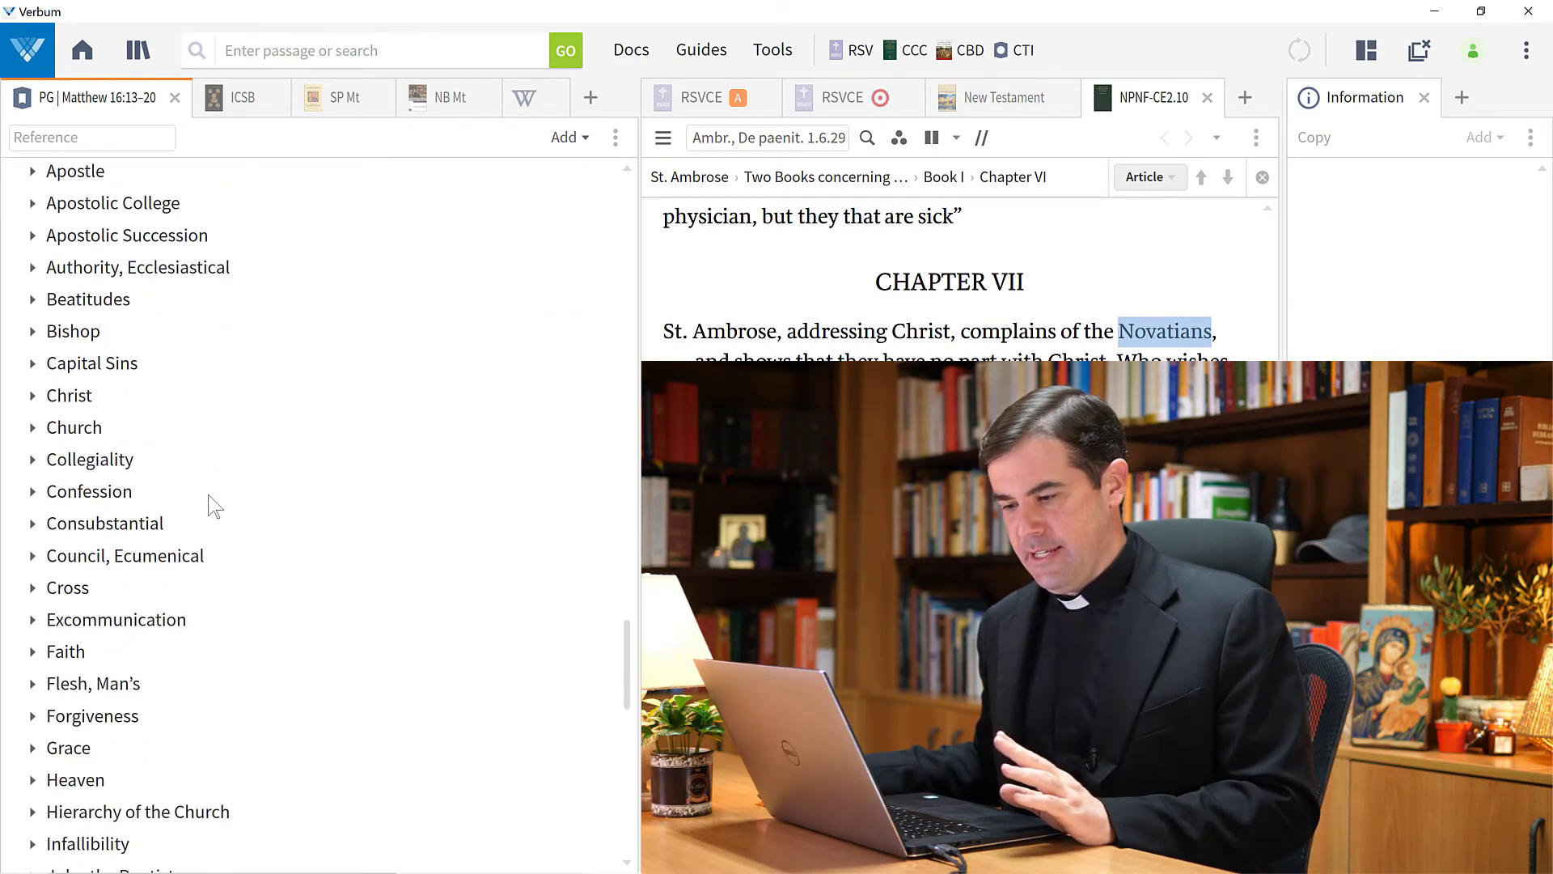
{"action": "scroll", "coordinate": [204, 510], "scroll_direction": "down", "scroll_amount": 1}
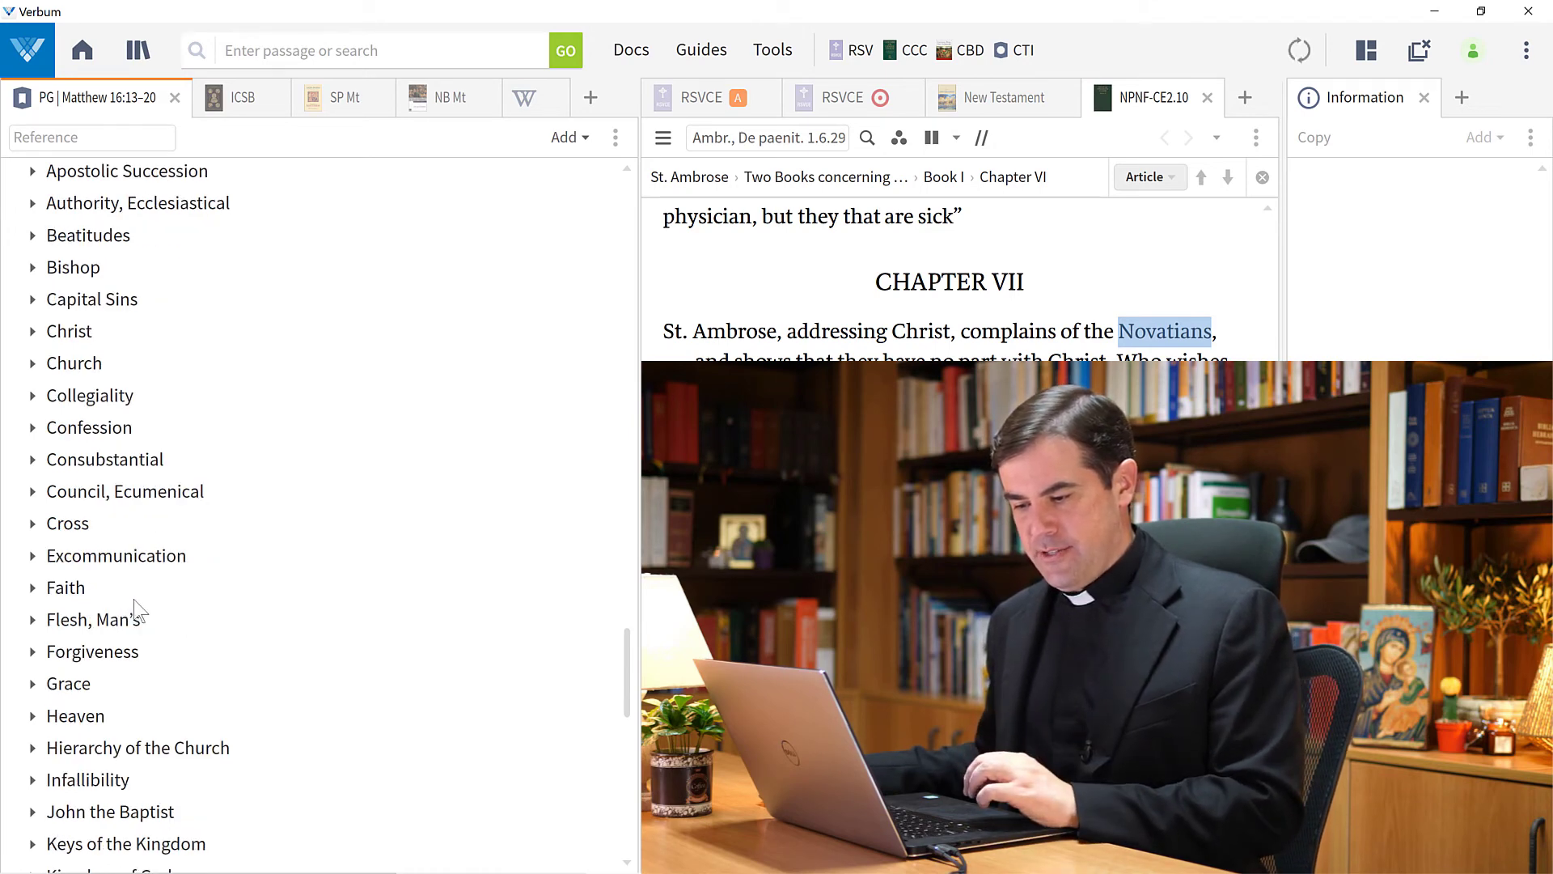
{"action": "scroll", "coordinate": [137, 609], "scroll_direction": "down", "scroll_amount": 3}
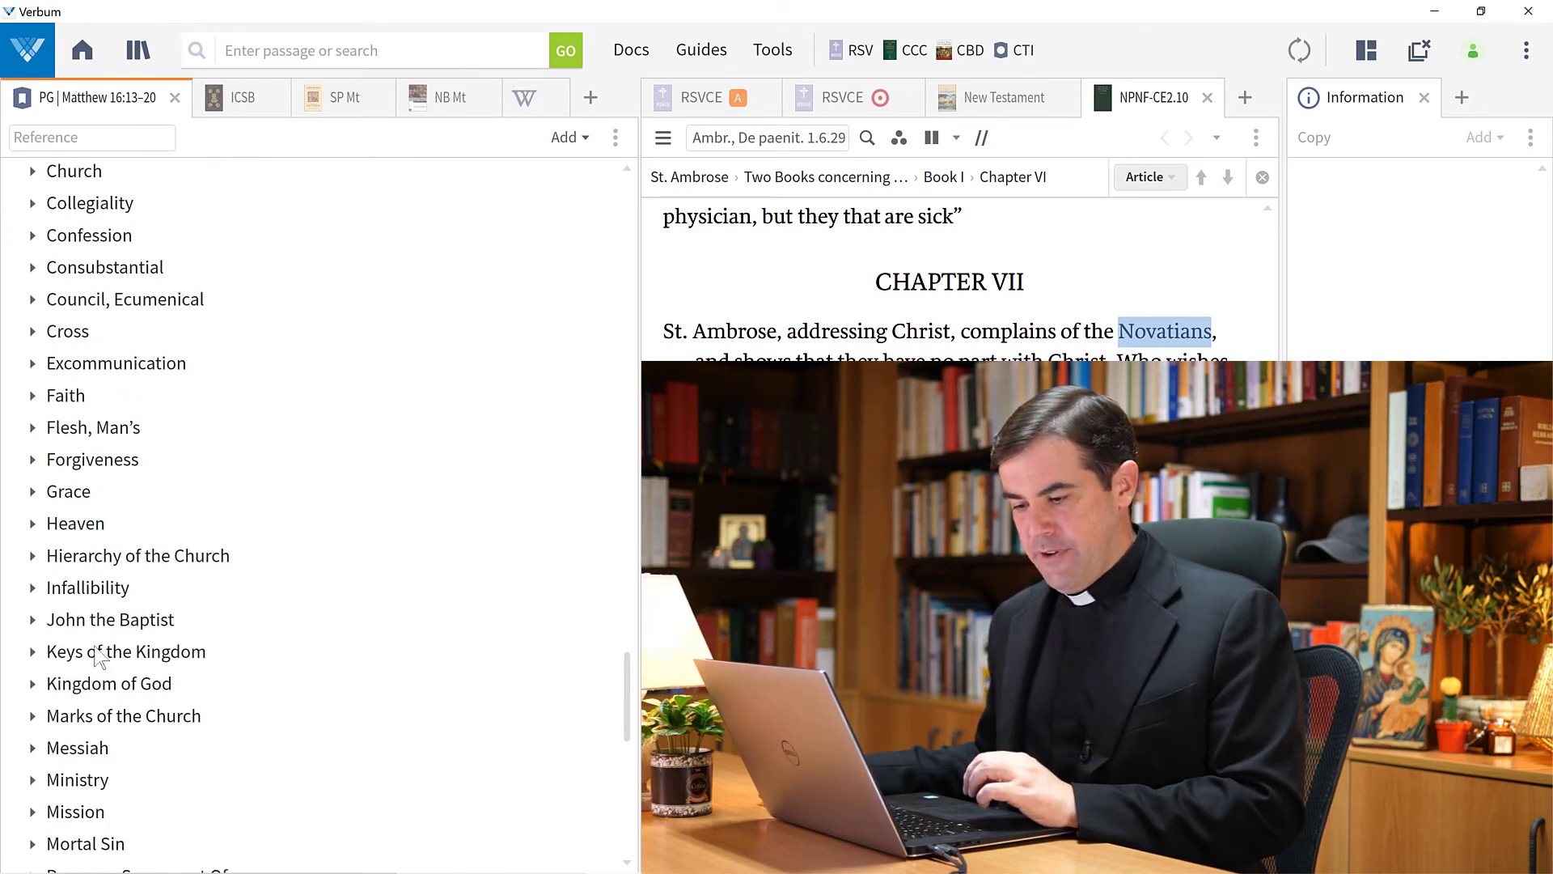
{"action": "scroll", "coordinate": [40, 649], "scroll_direction": "down", "scroll_amount": 2}
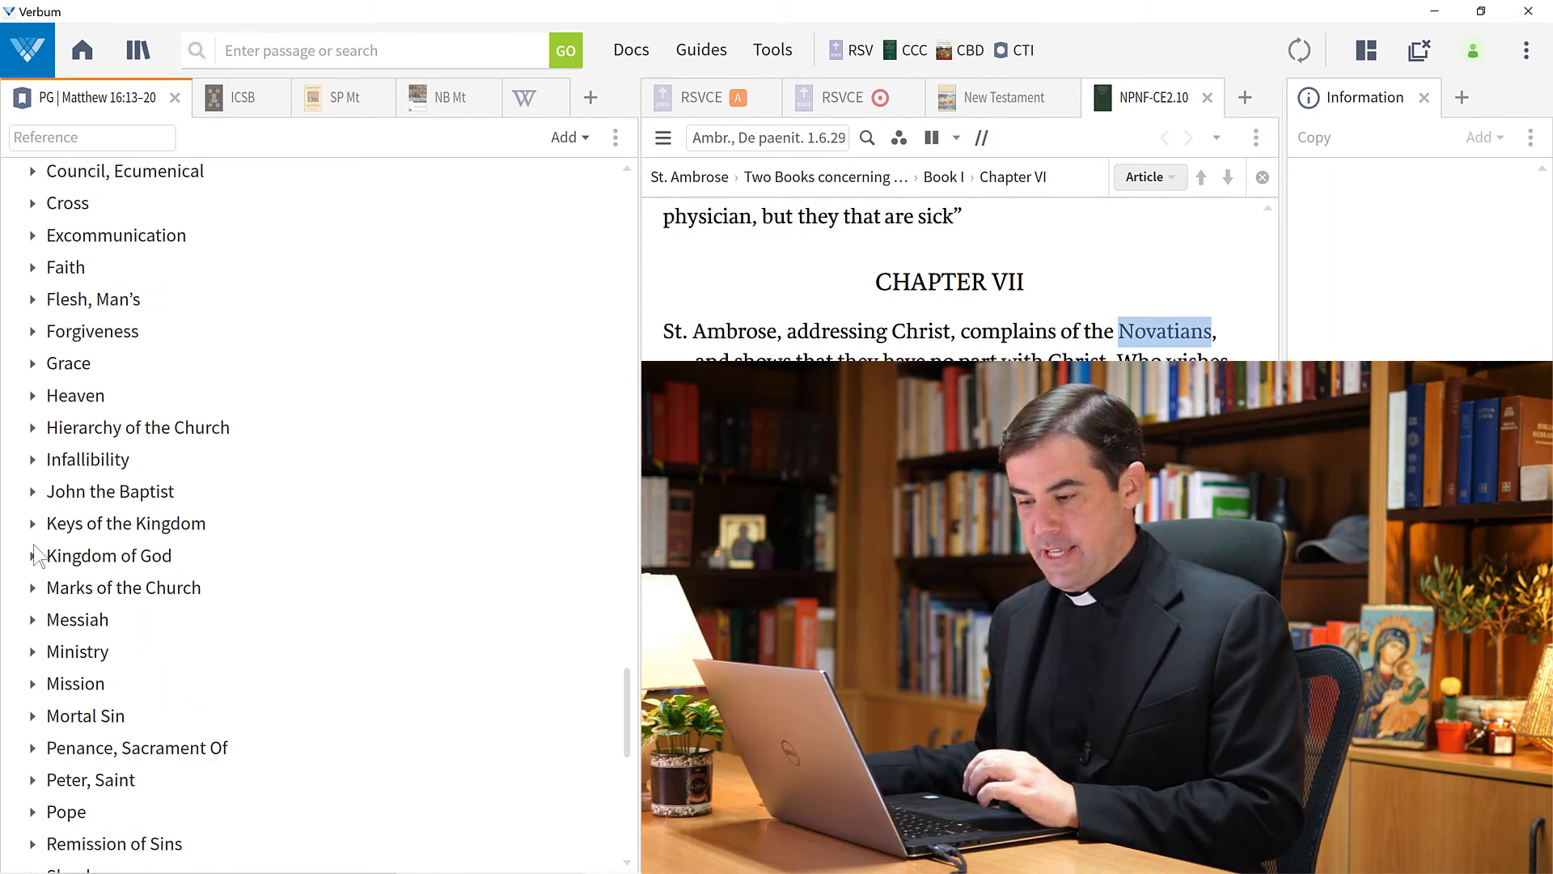
{"action": "left_click", "coordinate": [33, 524]}
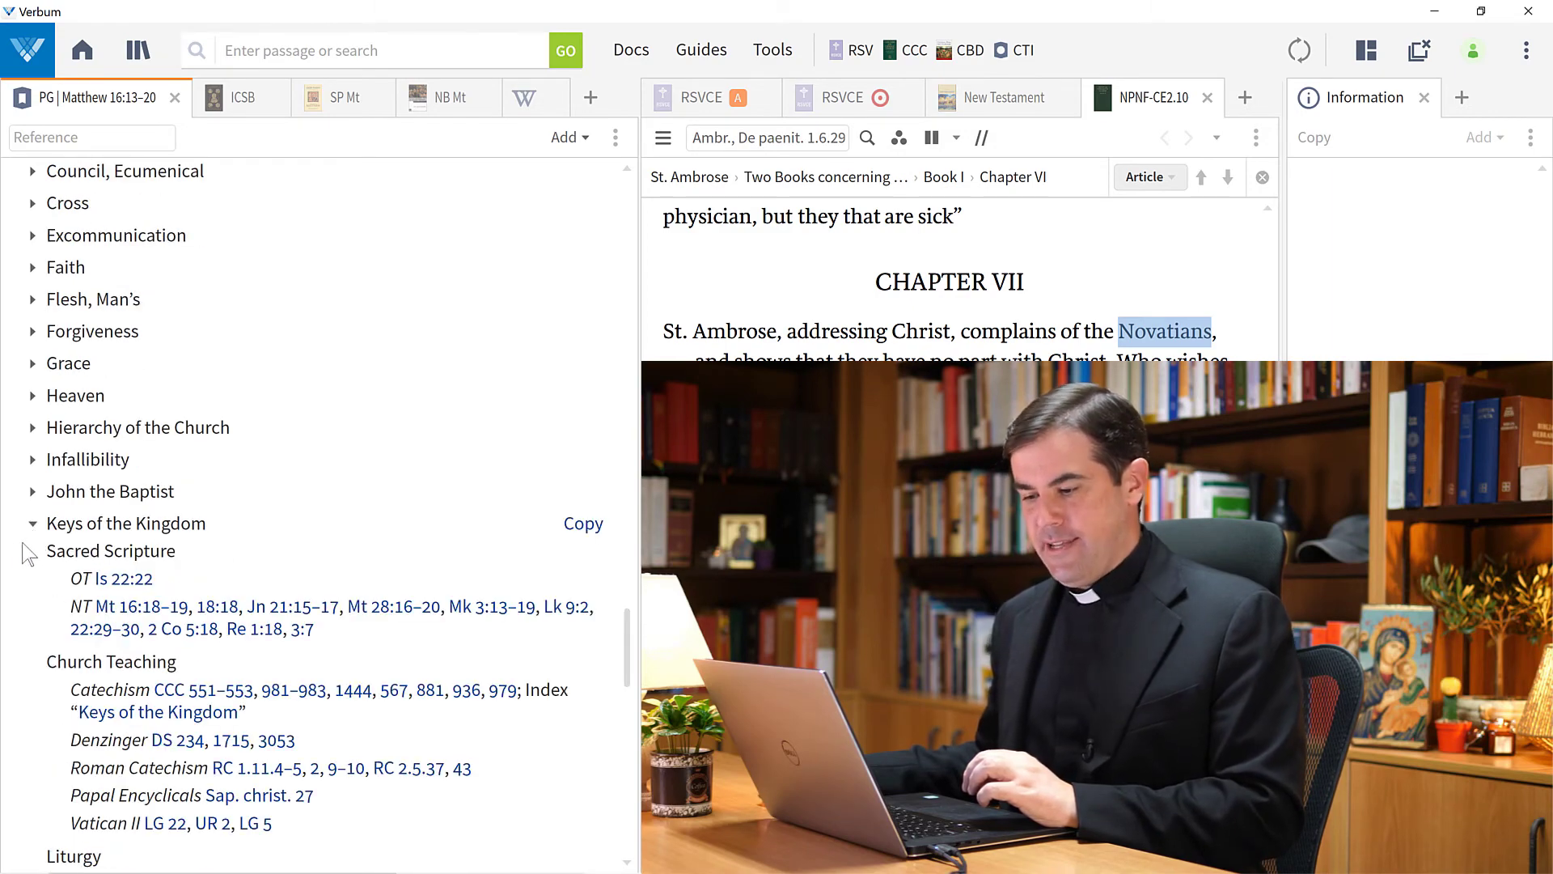
{"action": "scroll", "coordinate": [24, 554], "scroll_direction": "down", "scroll_amount": 4}
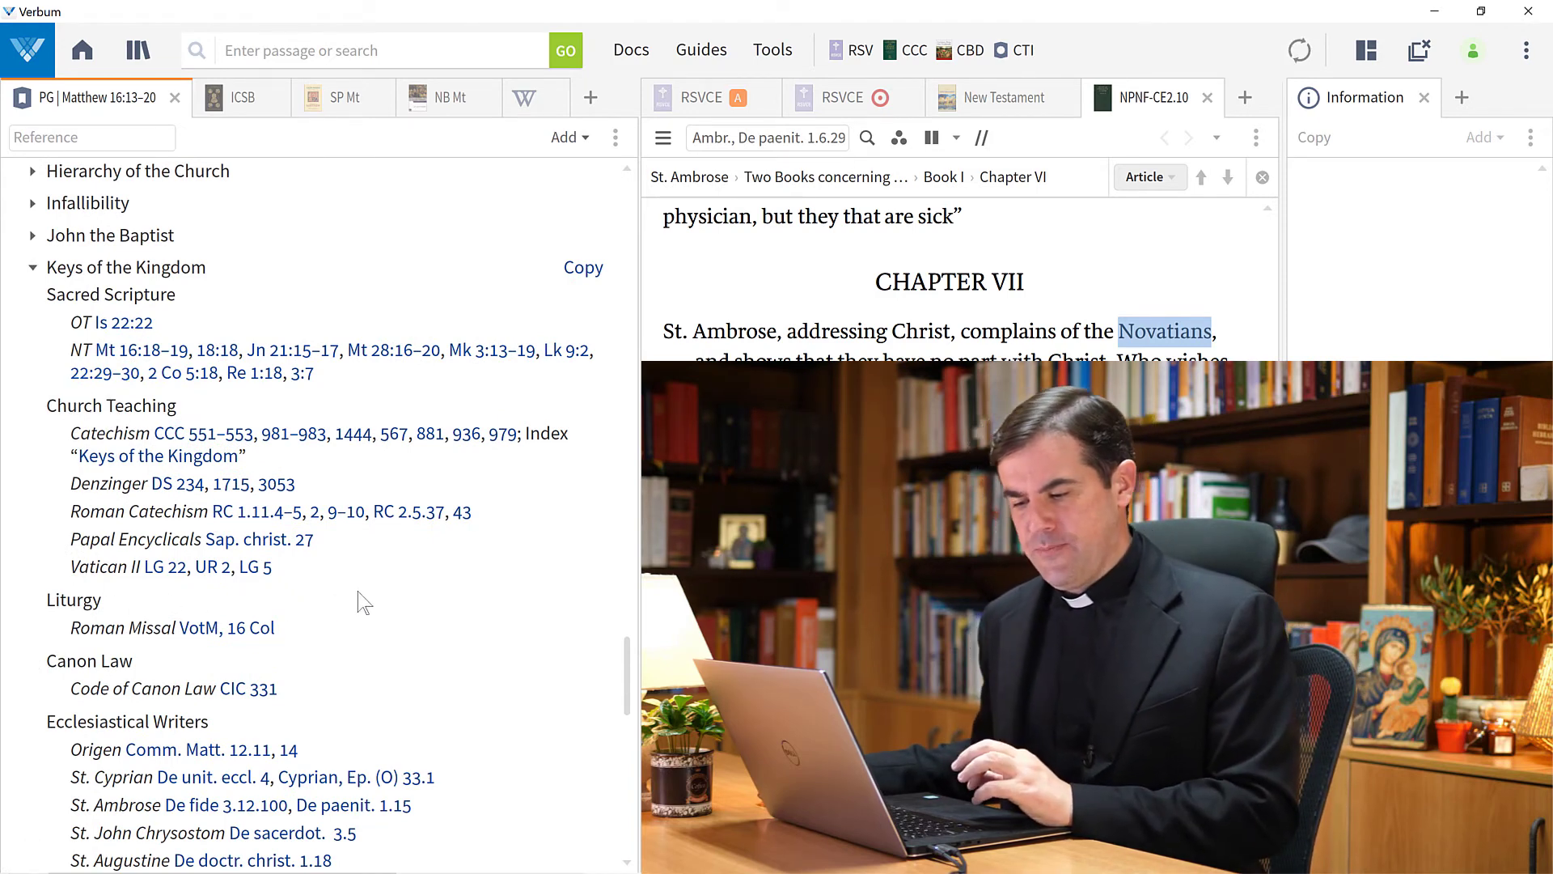
{"action": "scroll", "coordinate": [364, 603], "scroll_direction": "down", "scroll_amount": 2}
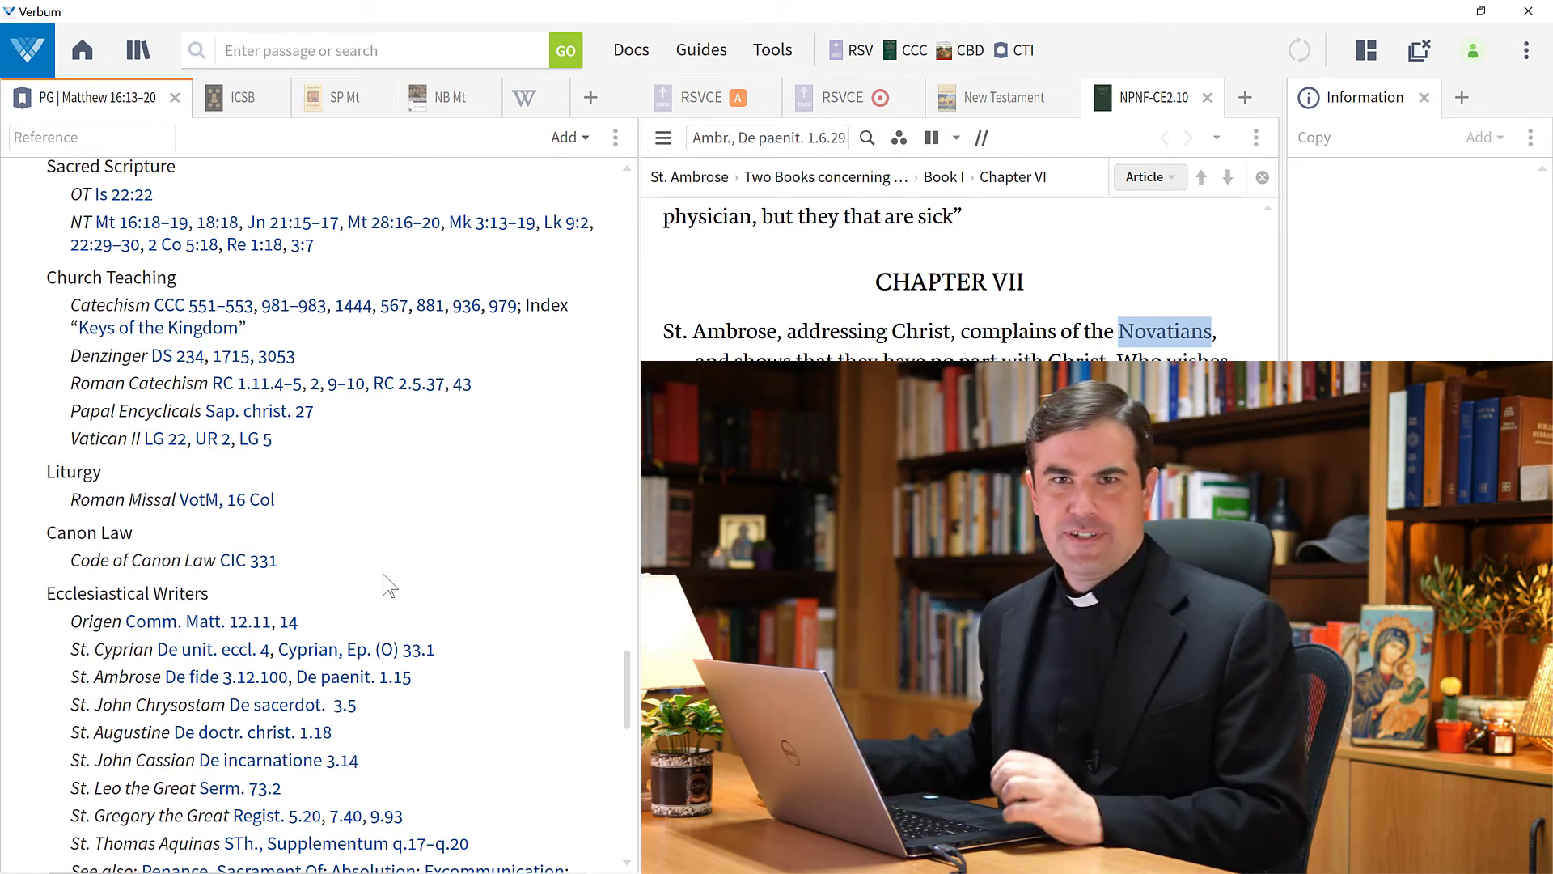
{"action": "scroll", "coordinate": [389, 585], "scroll_direction": "up", "scroll_amount": 1}
{"action": "scroll", "coordinate": [389, 583], "scroll_direction": "up", "scroll_amount": 10}
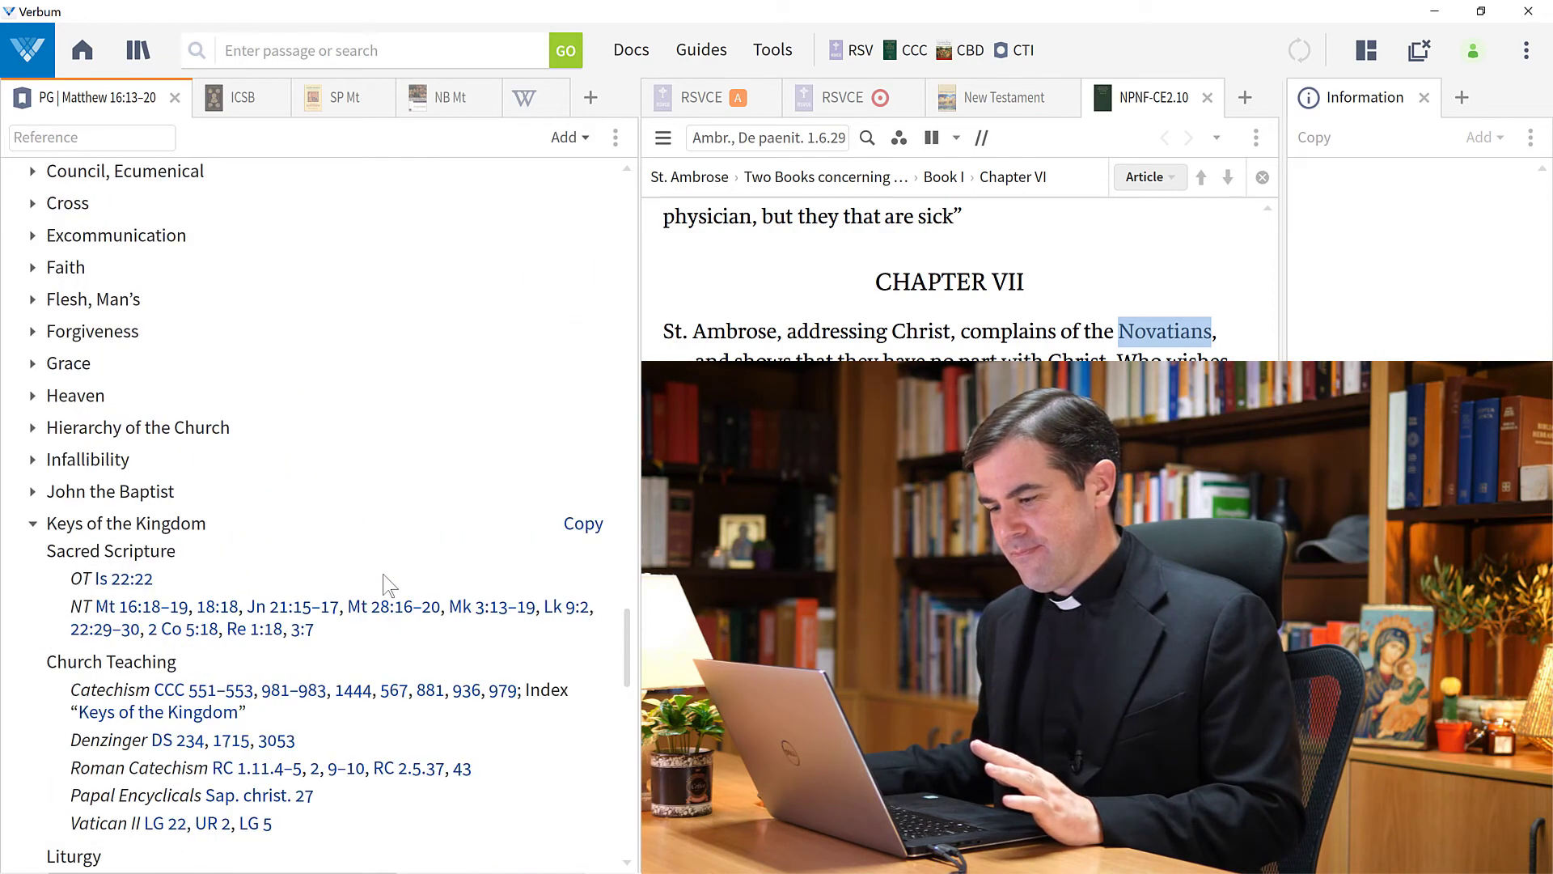
{"action": "scroll", "coordinate": [390, 580], "scroll_direction": "up", "scroll_amount": 5}
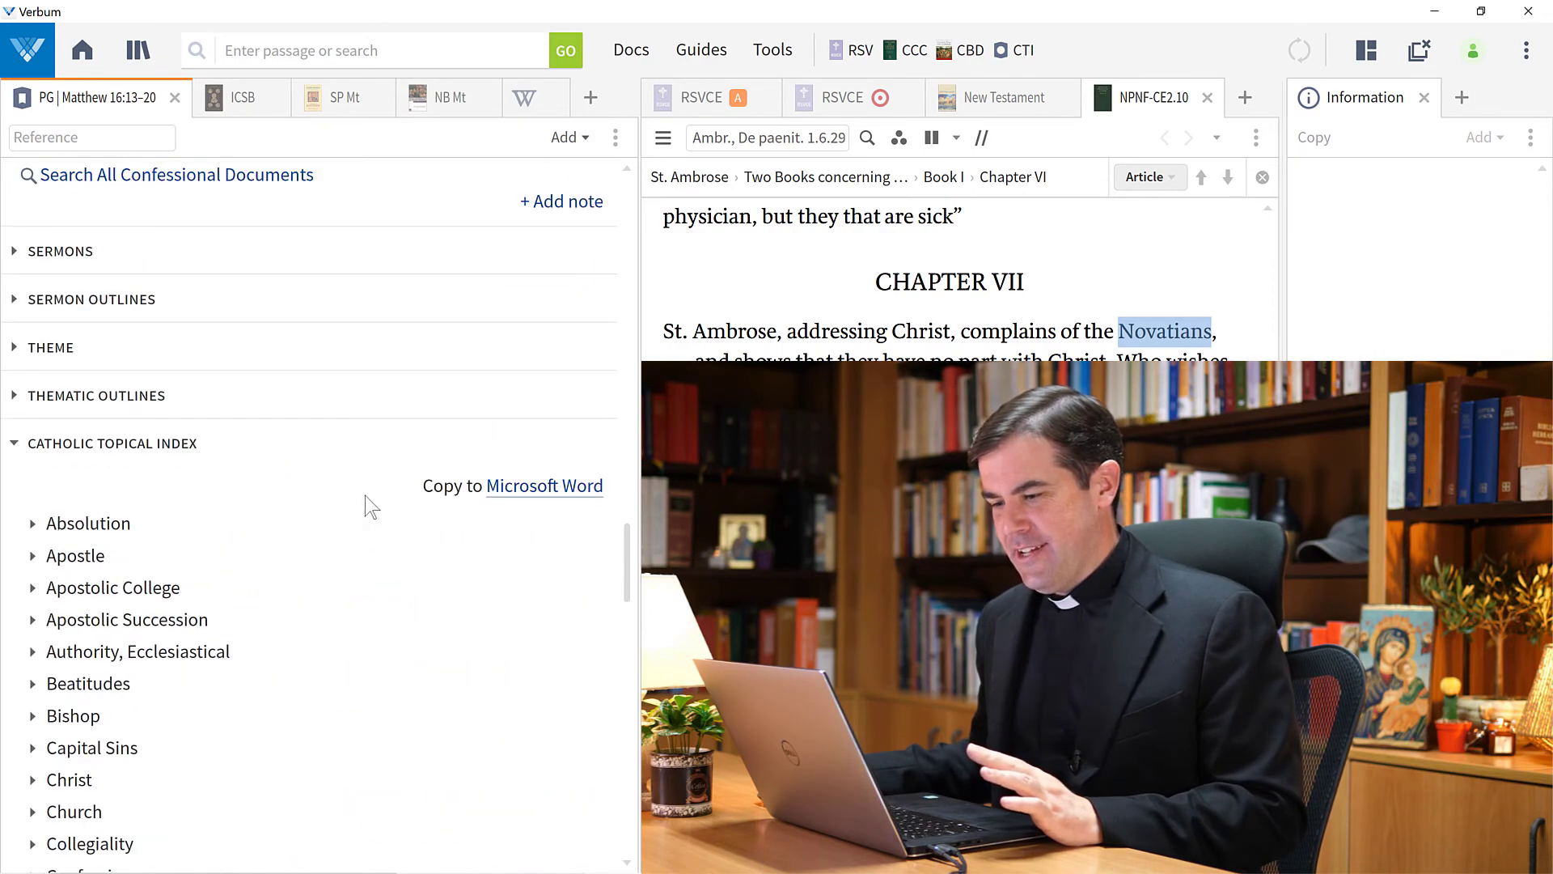
{"action": "left_click", "coordinate": [364, 443]}
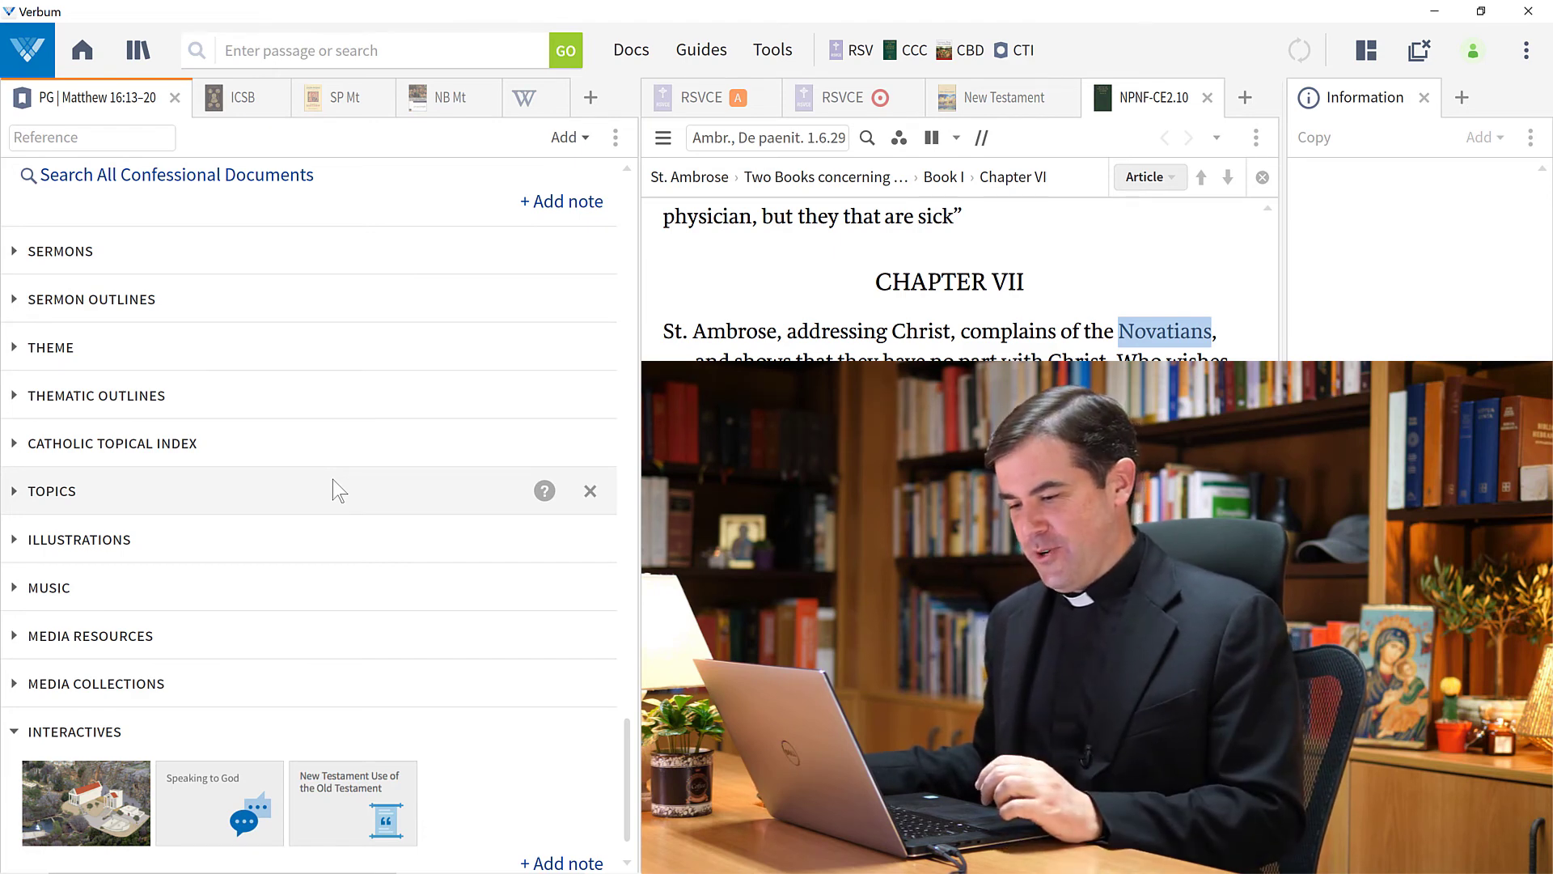
Open the Grotto of Pan before-and-after interactive in its own BA:BS tab
{"action": "scroll", "coordinate": [332, 479], "scroll_direction": "down", "scroll_amount": 1}
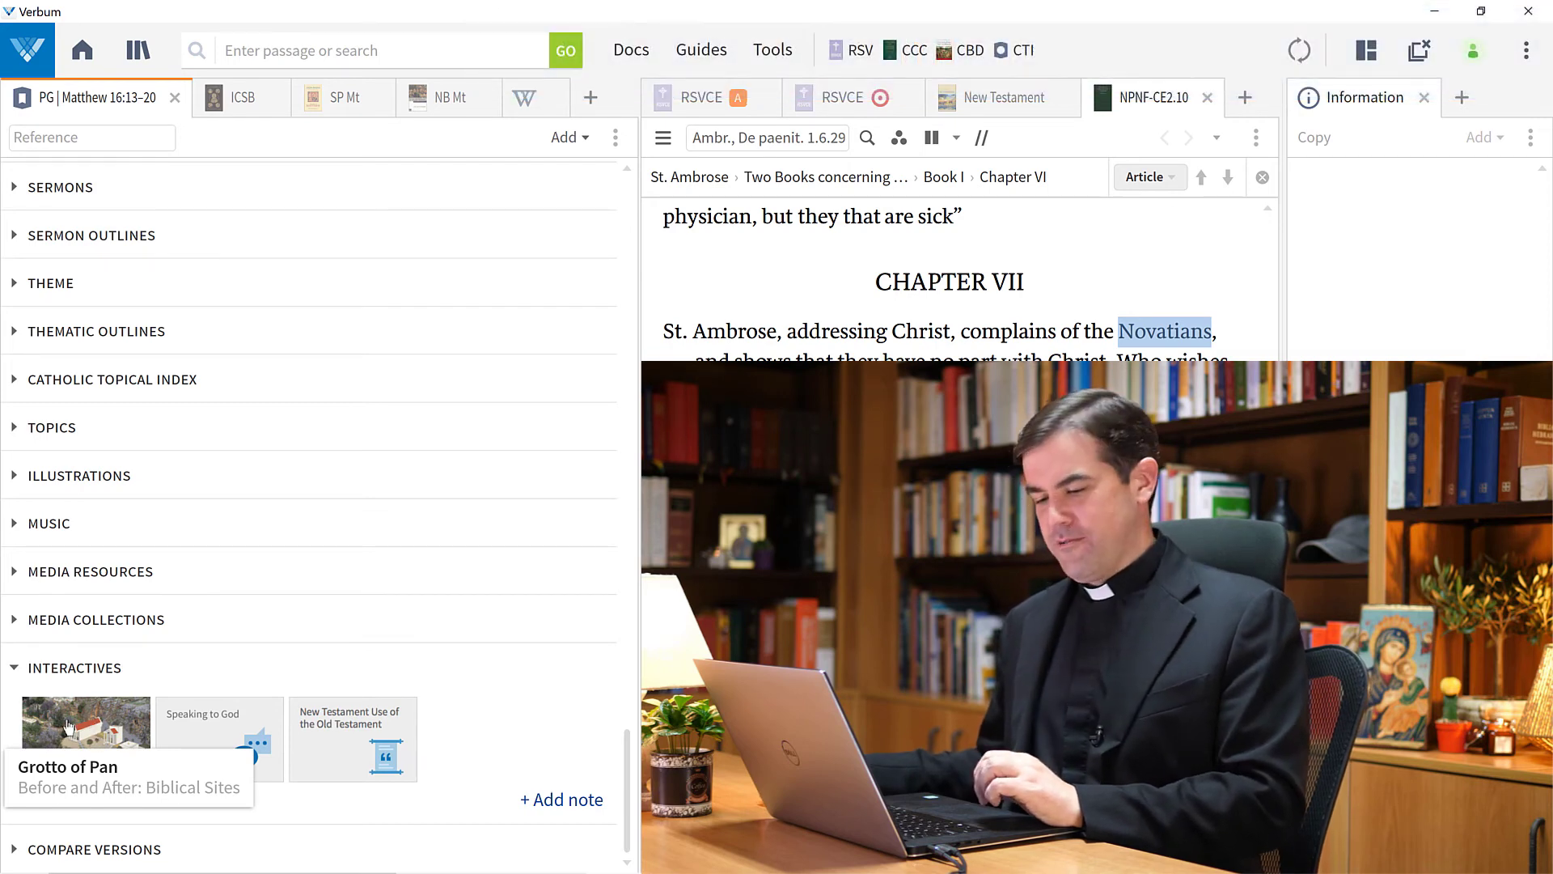
{"action": "left_click", "coordinate": [69, 726]}
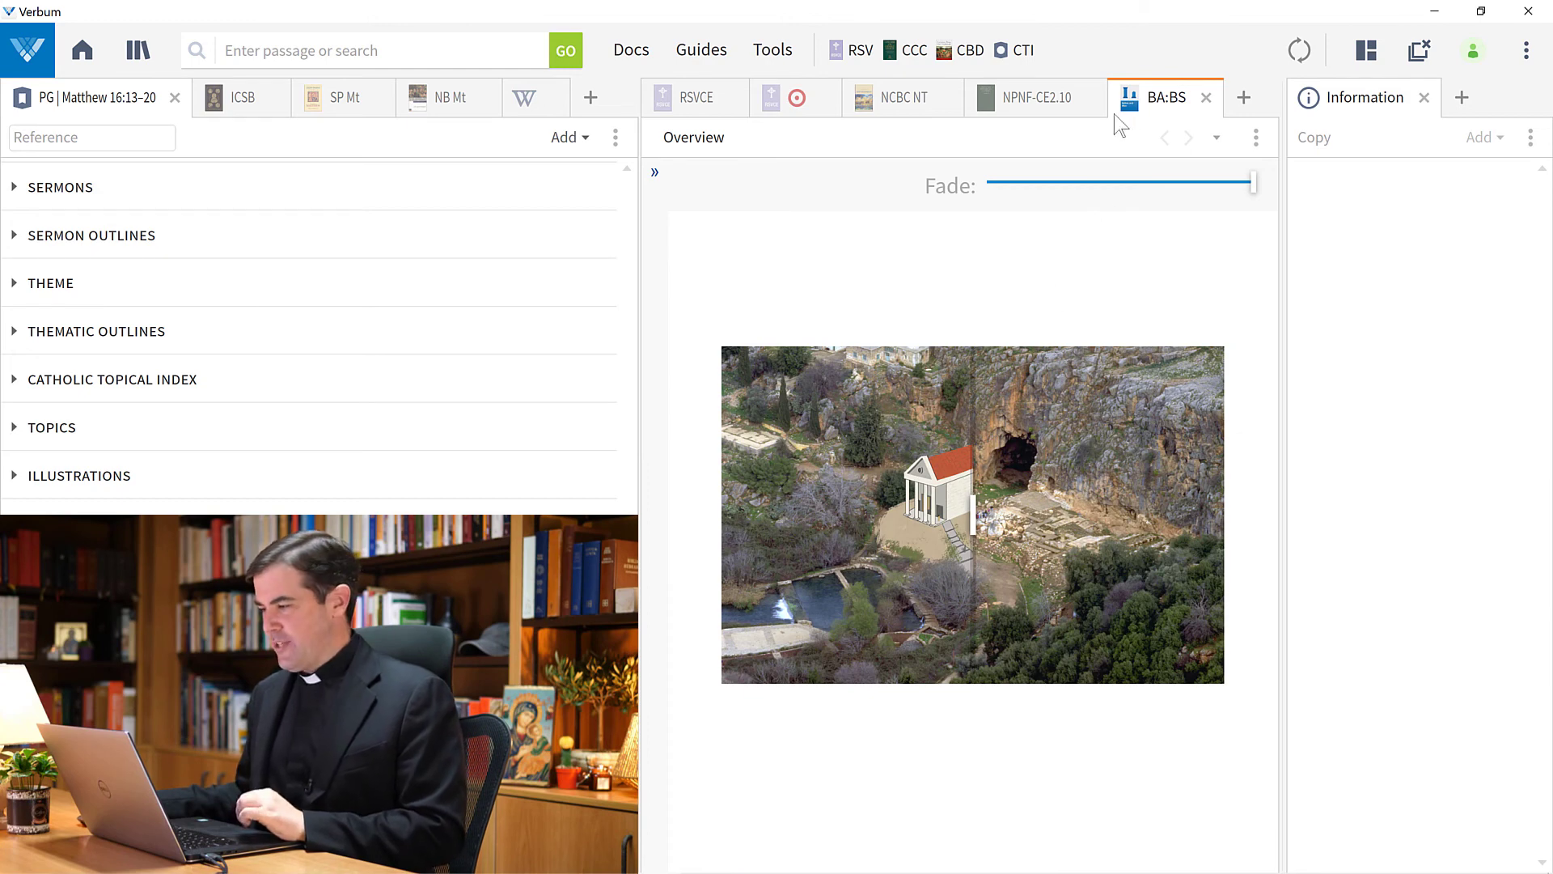
{"action": "right_click", "coordinate": [1162, 109]}
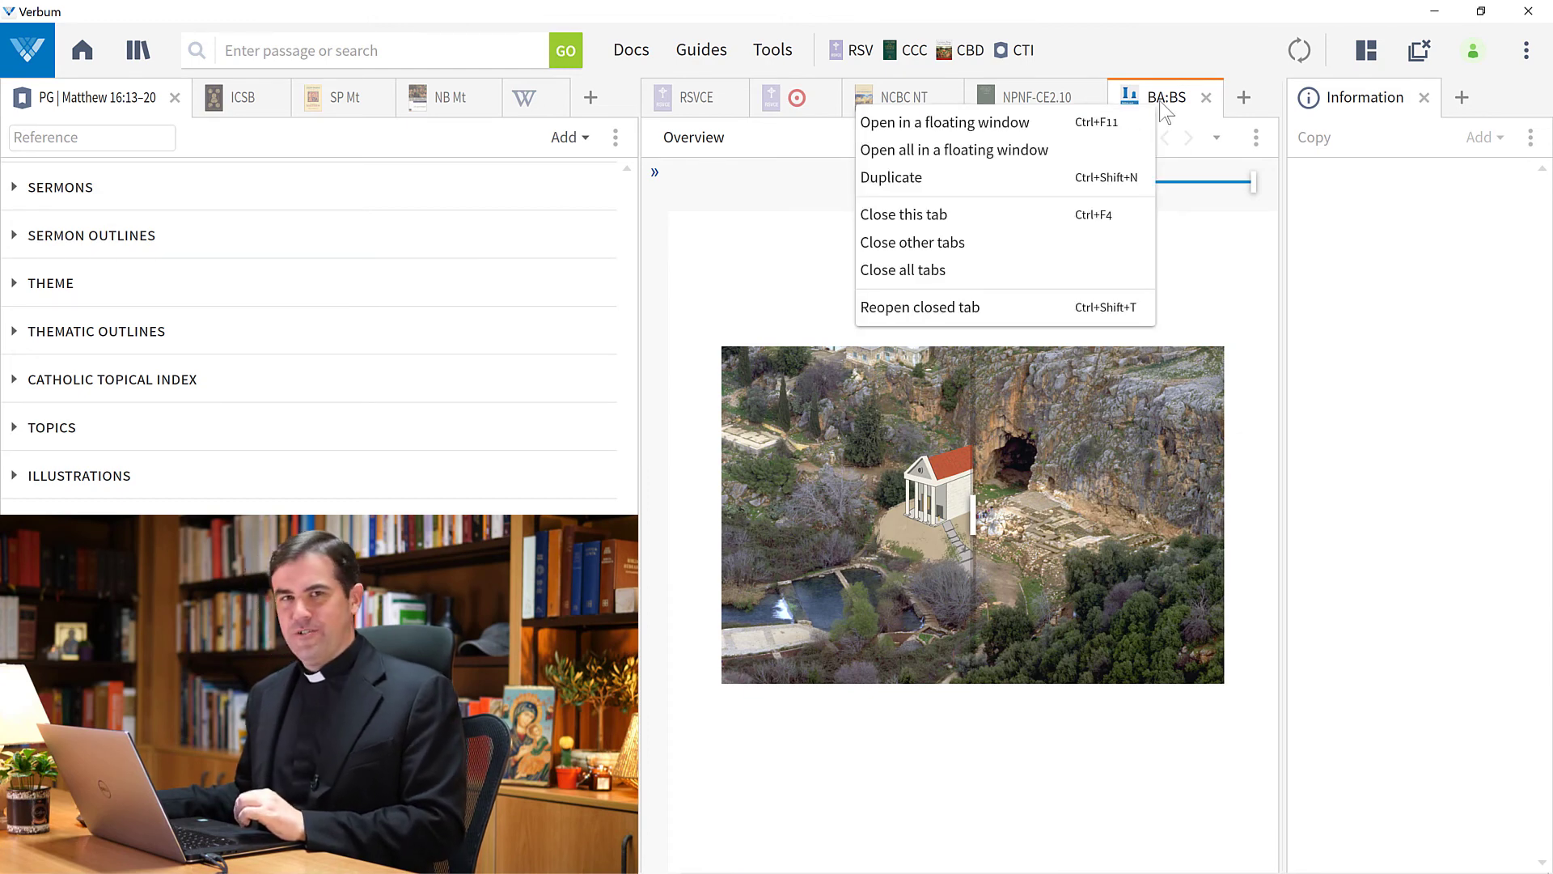
Float the Grotto of Pan interactive in a separate window and slide to the present-day photo
{"action": "left_click", "coordinate": [1079, 126]}
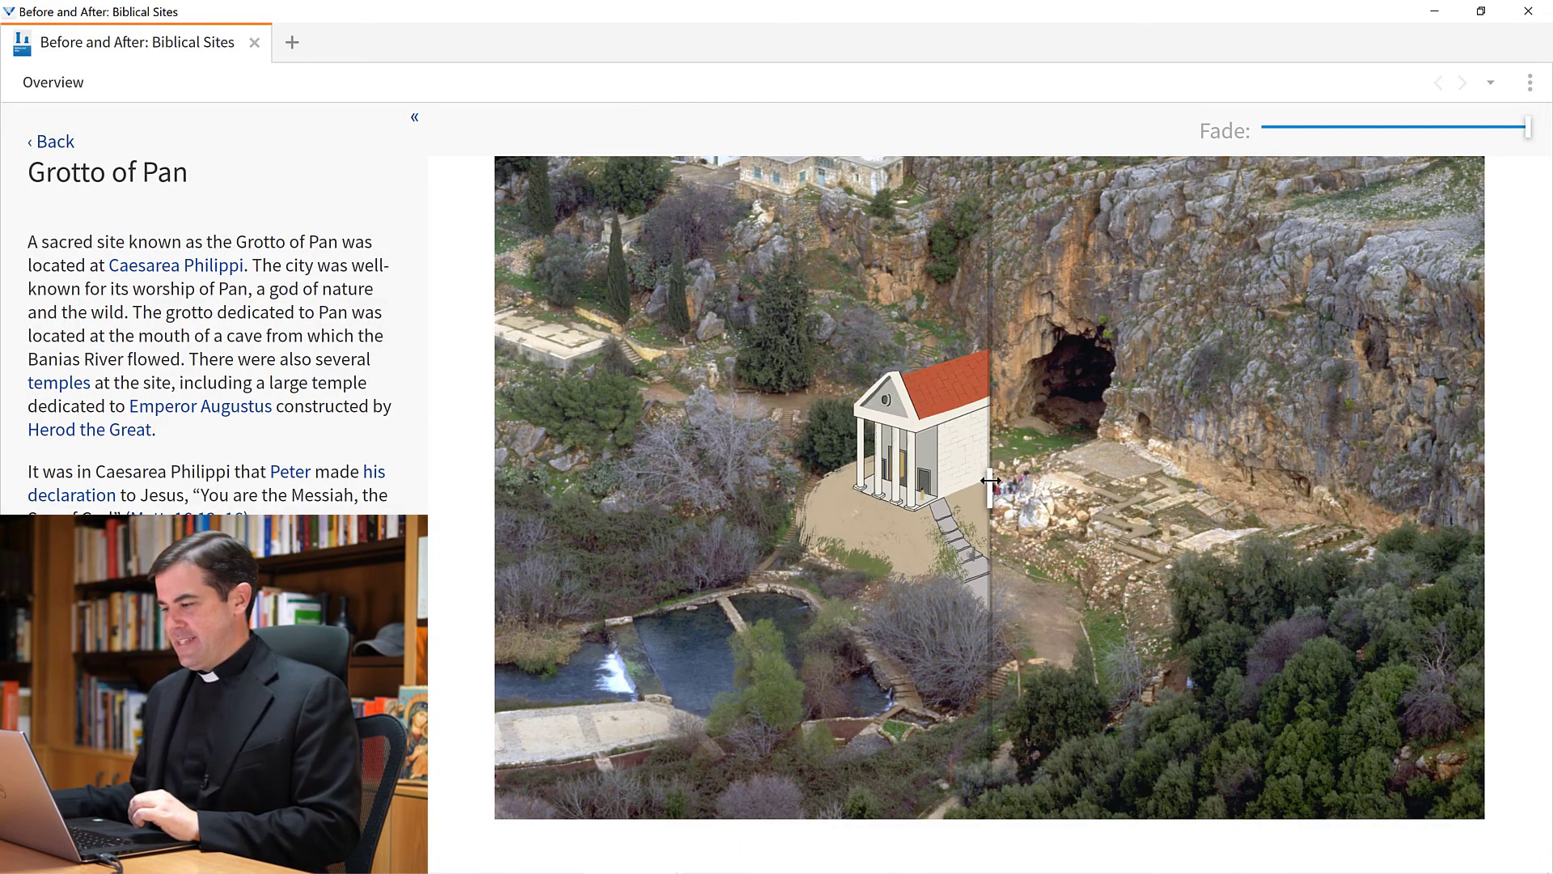
{"action": "left_click_drag", "start_coordinate": [986, 478], "coordinate": [1552, 528]}
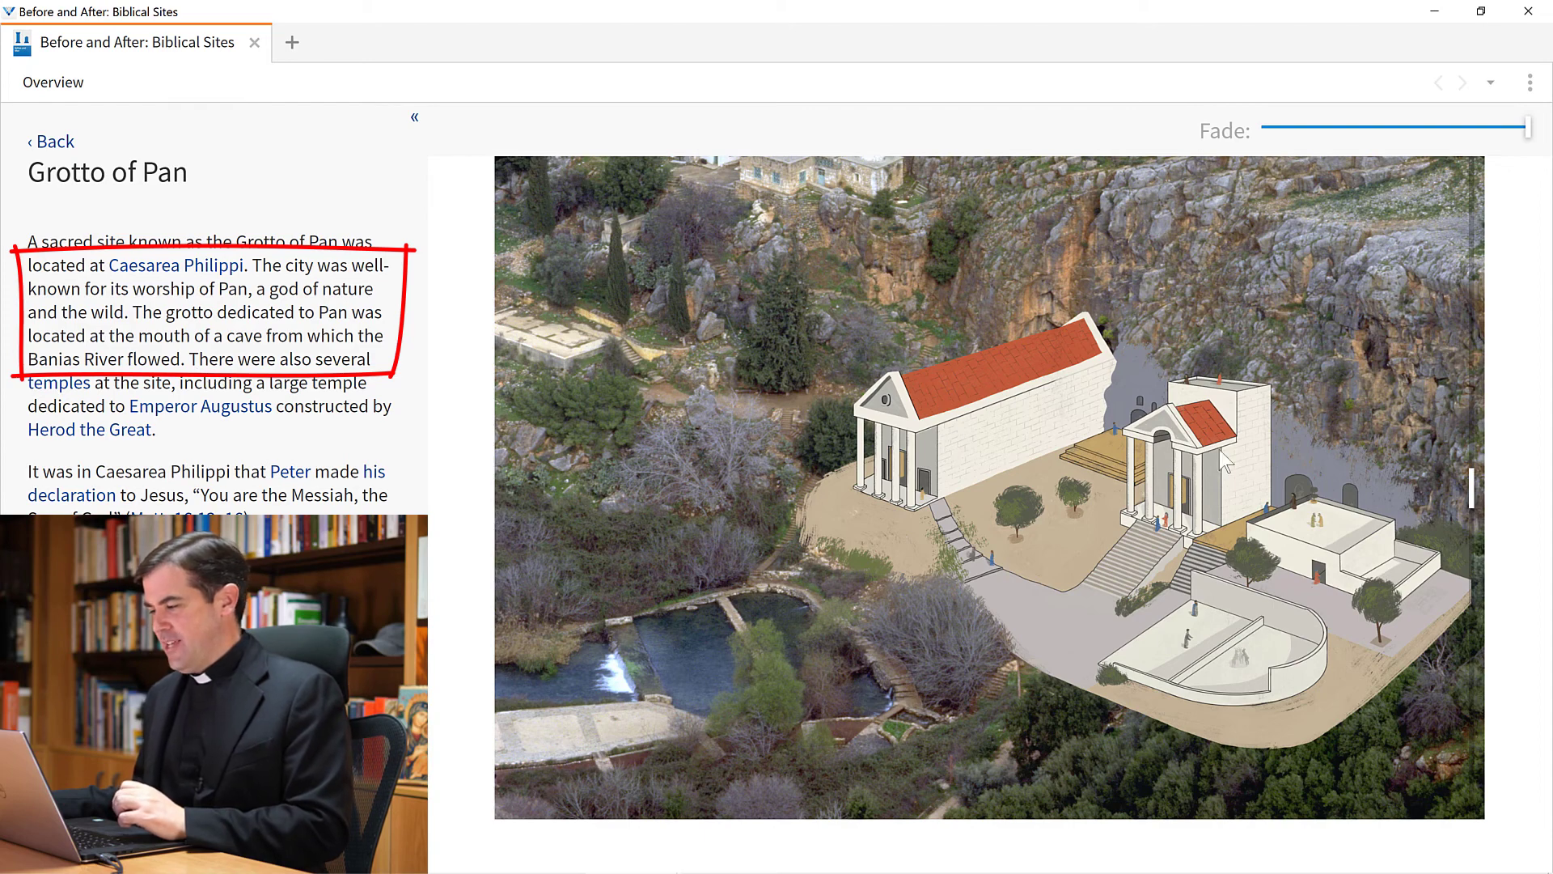
{"action": "left_click_drag", "start_coordinate": [1469, 486], "coordinate": [890, 485]}
{"action": "left_click_drag", "start_coordinate": [703, 452], "coordinate": [489, 453]}
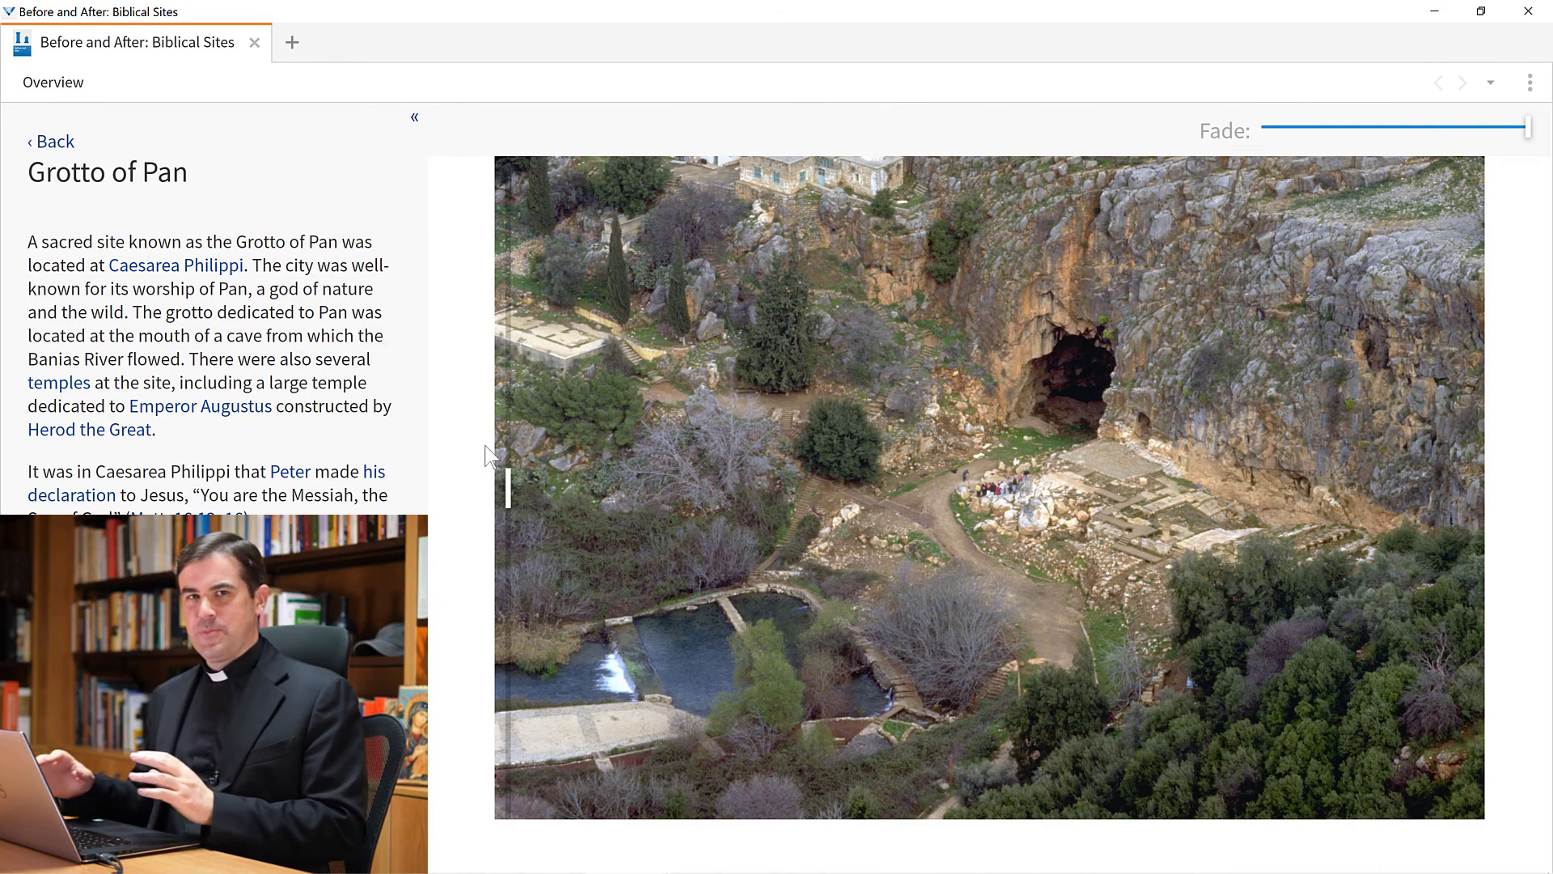